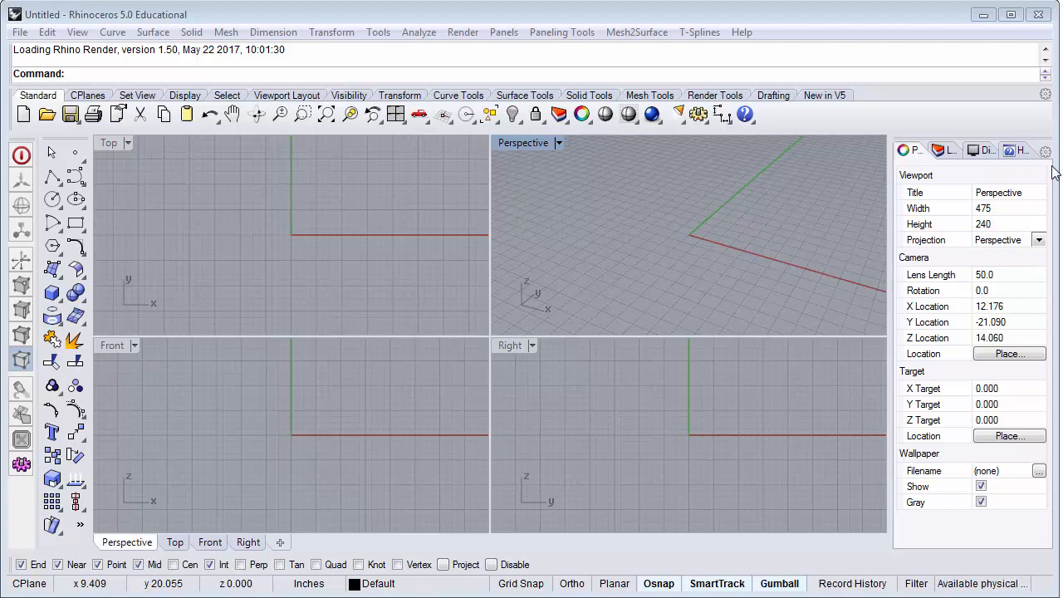
# Step: Open the flat_deom12 DXF file with model and layout units in inches, and maximize the Top viewport
pyautogui.click(19, 33)
pyautogui.click(51, 71)
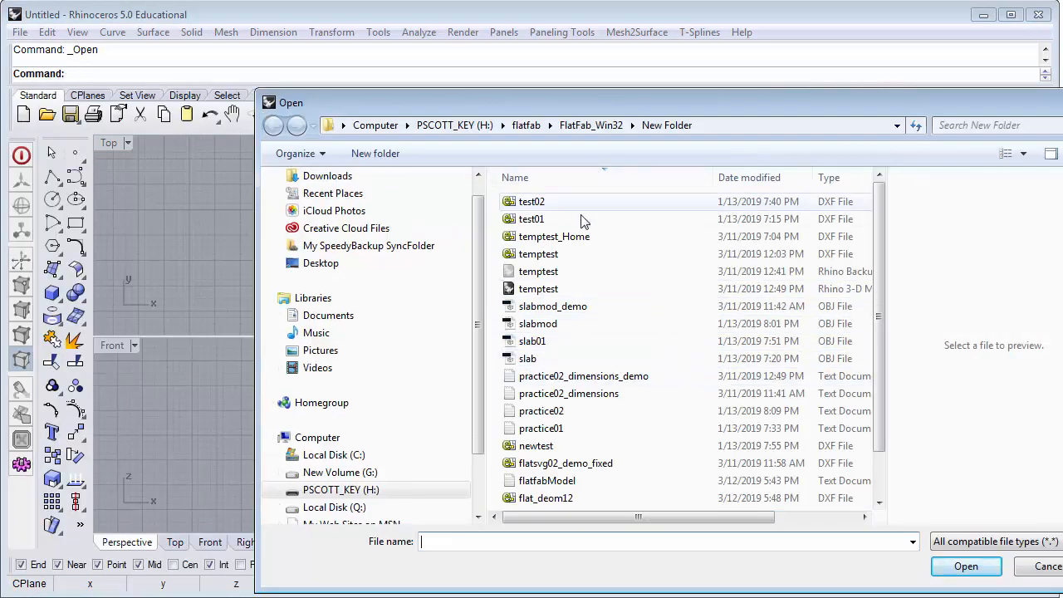
pyautogui.moveTo(882, 354); pyautogui.dragTo(891, 436)
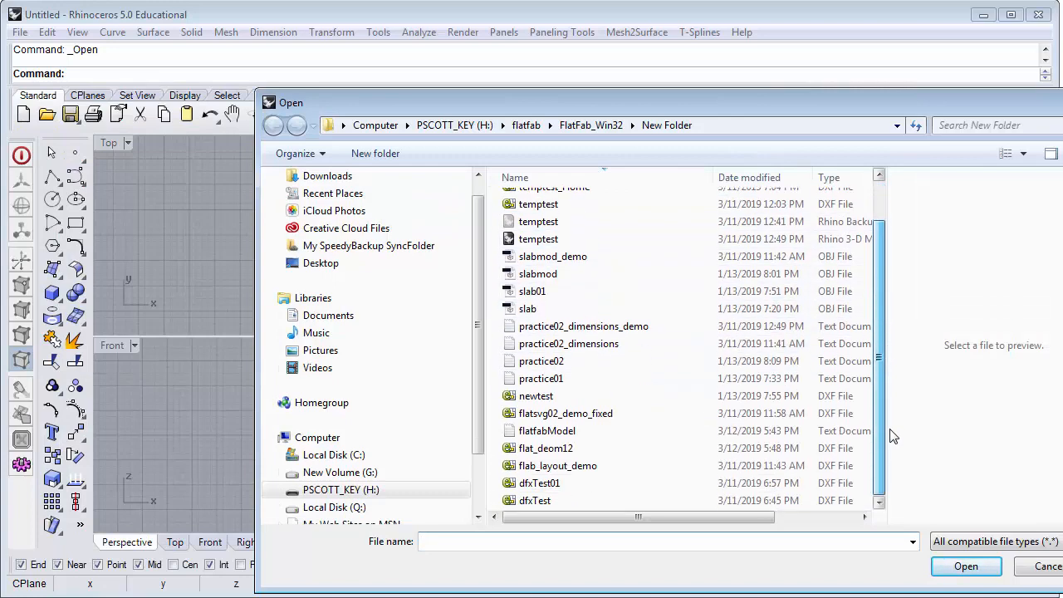
pyautogui.doubleClick(565, 449)
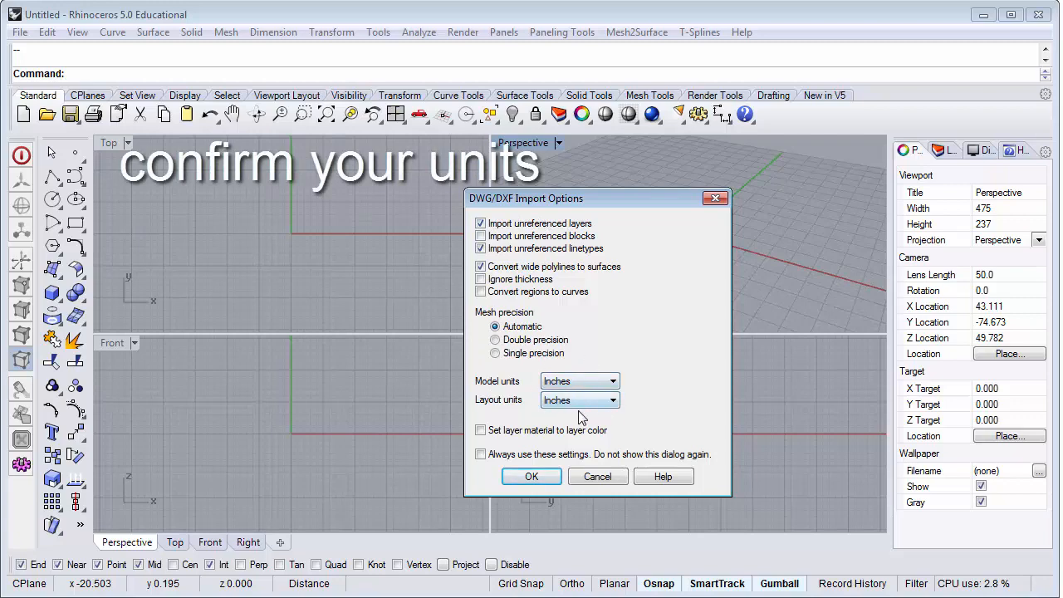
pyautogui.click(533, 476)
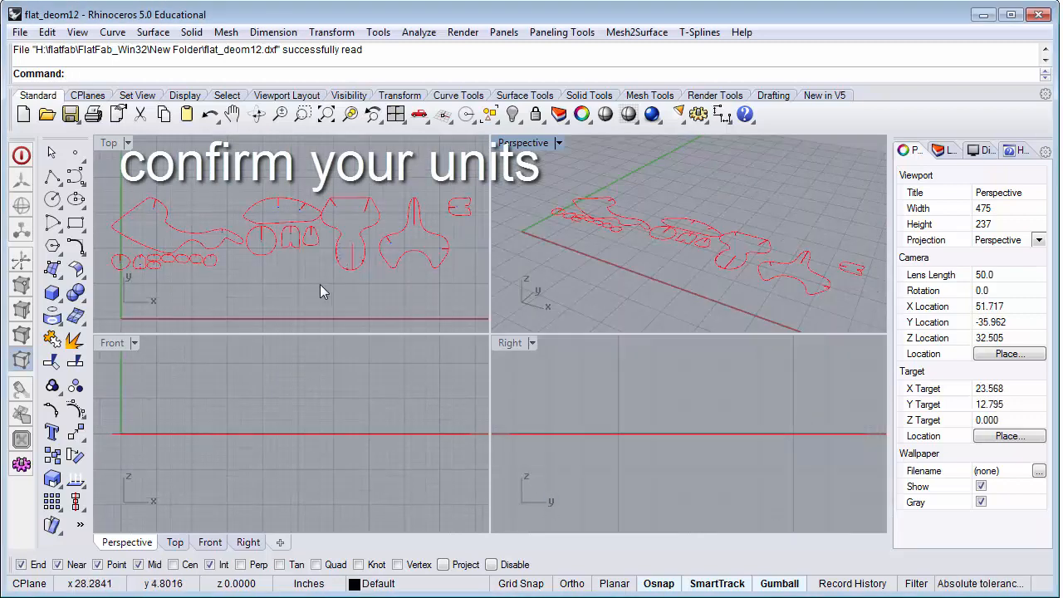
pyautogui.doubleClick(109, 143)
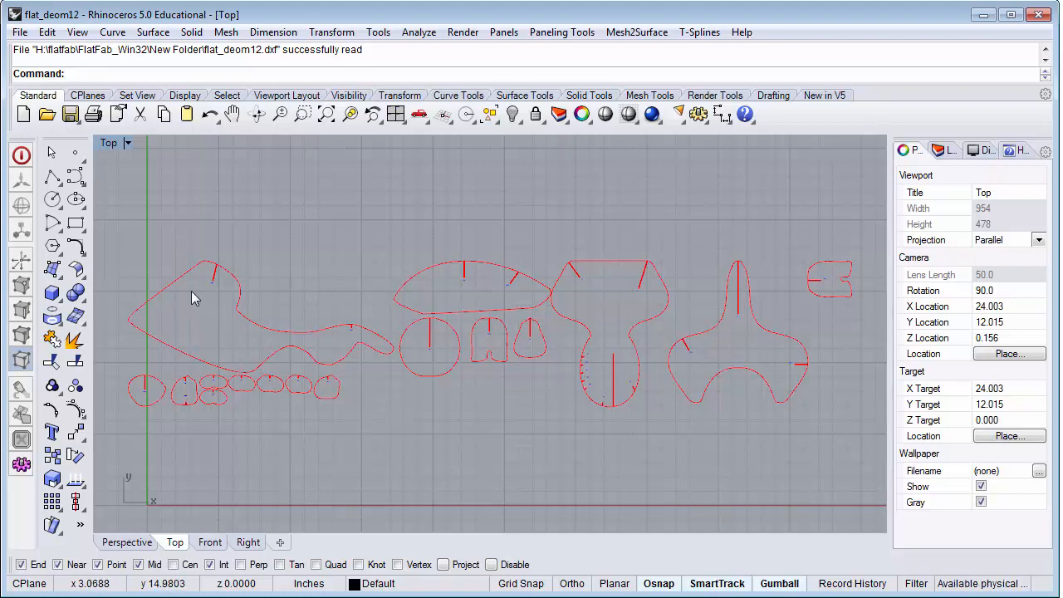
# Step: Measure the width of slot 2 in the large round part with a linear dimension, and delete the dimension
pyautogui.scroll(5, 206, 290)
pyautogui.scroll(-2, 287, 352)
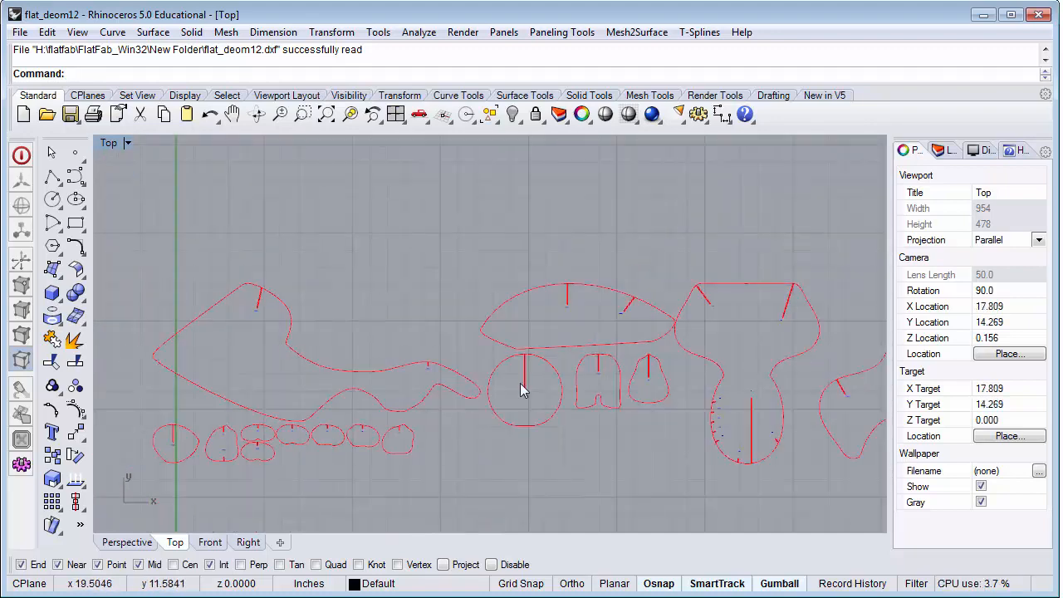
pyautogui.scroll(8, 523, 387)
pyautogui.scroll(8, 516, 448)
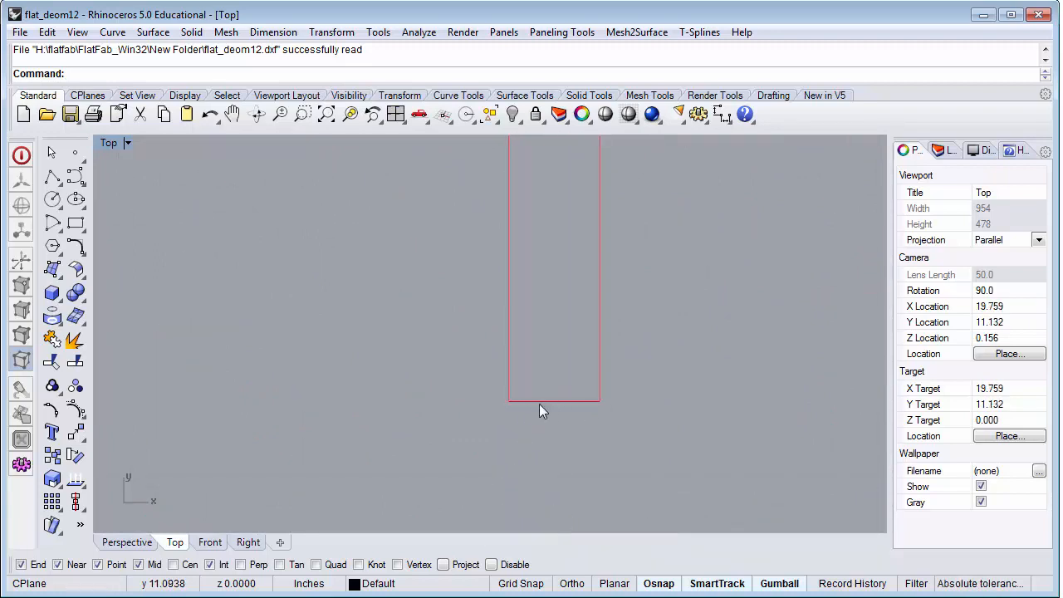
pyautogui.click(276, 32)
pyautogui.click(279, 52)
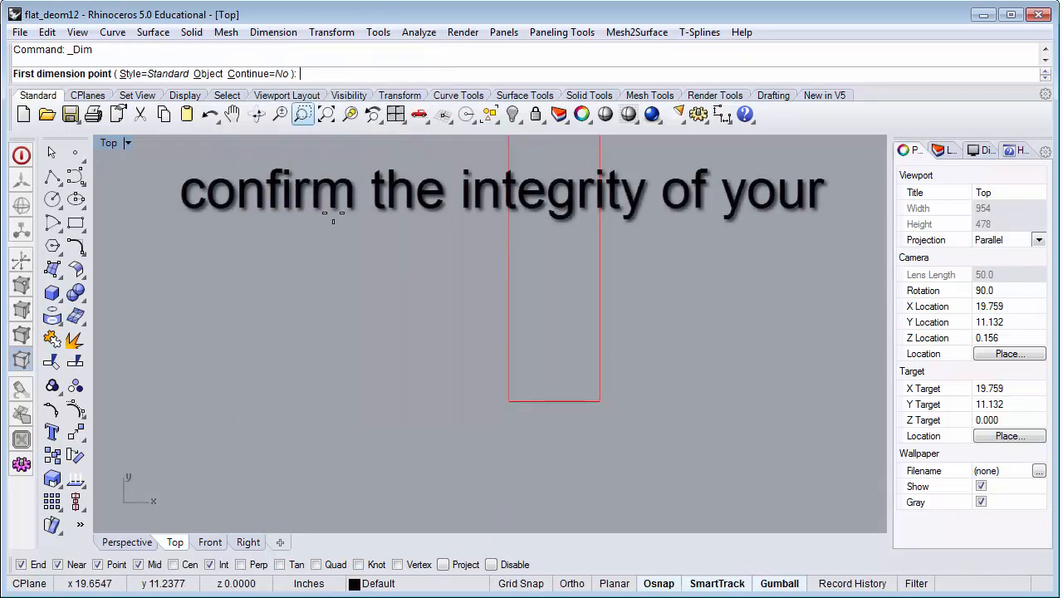
pyautogui.click(511, 403)
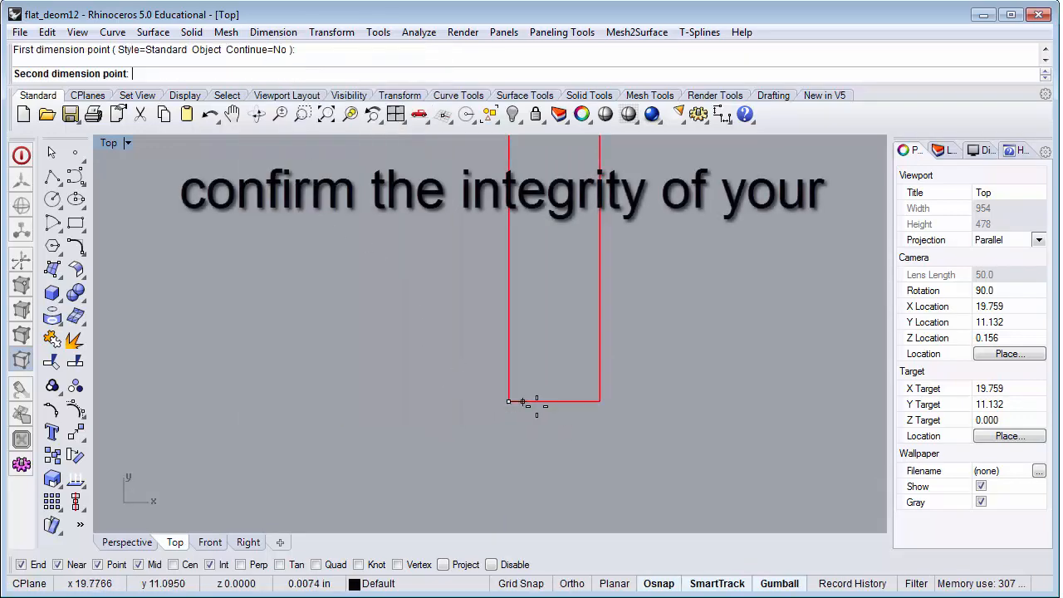
pyautogui.click(599, 401)
pyautogui.scroll(-6, 573, 446)
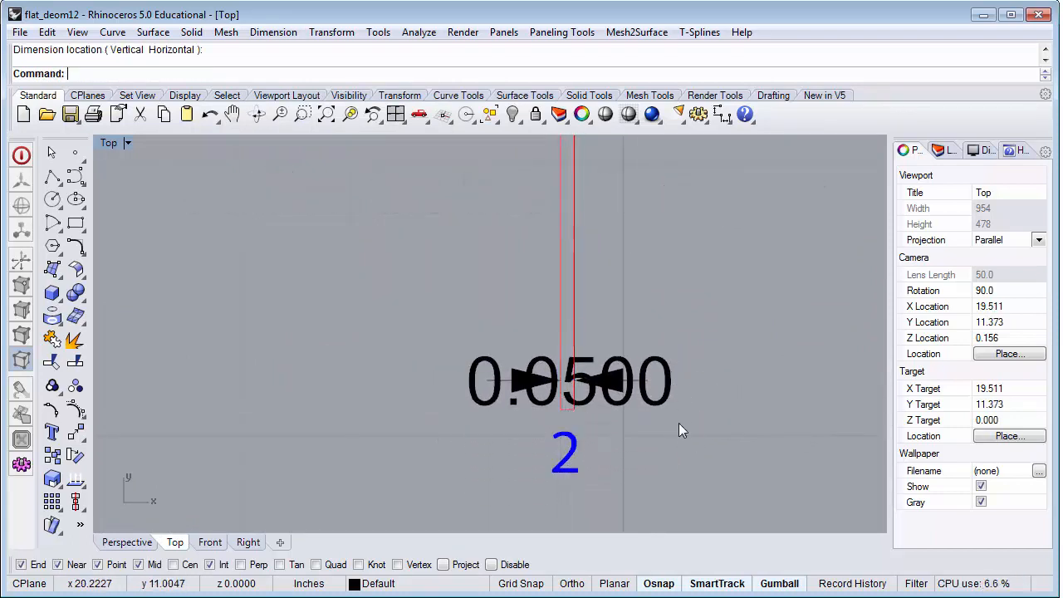
pyautogui.click(664, 399)
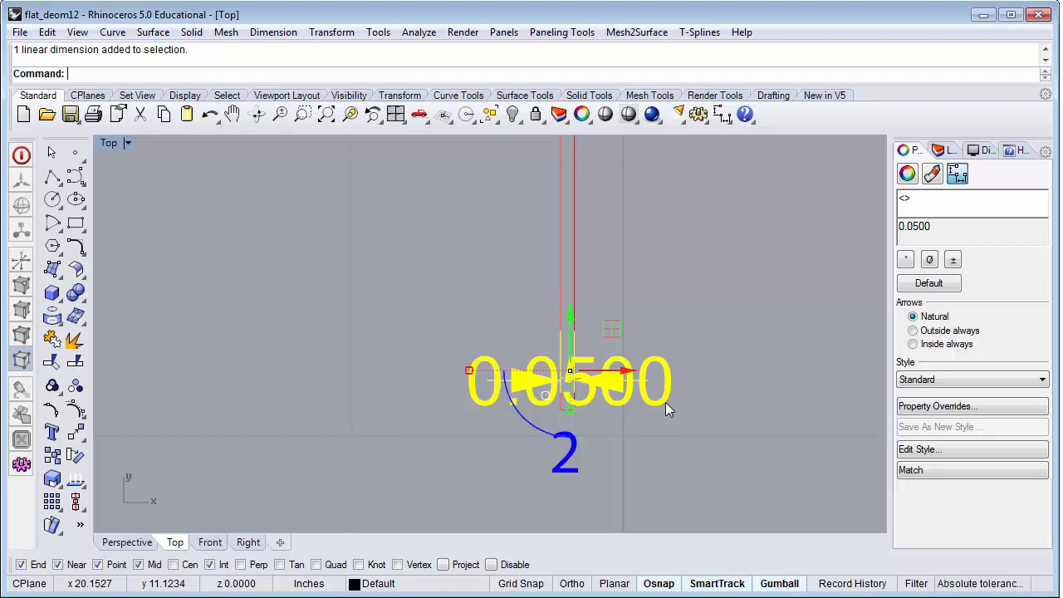
pyautogui.press('Delete')
# Step: Examine the slots and their number labels across the imported flat parts
pyautogui.scroll(-5, 660, 387)
pyautogui.scroll(-10, 644, 373)
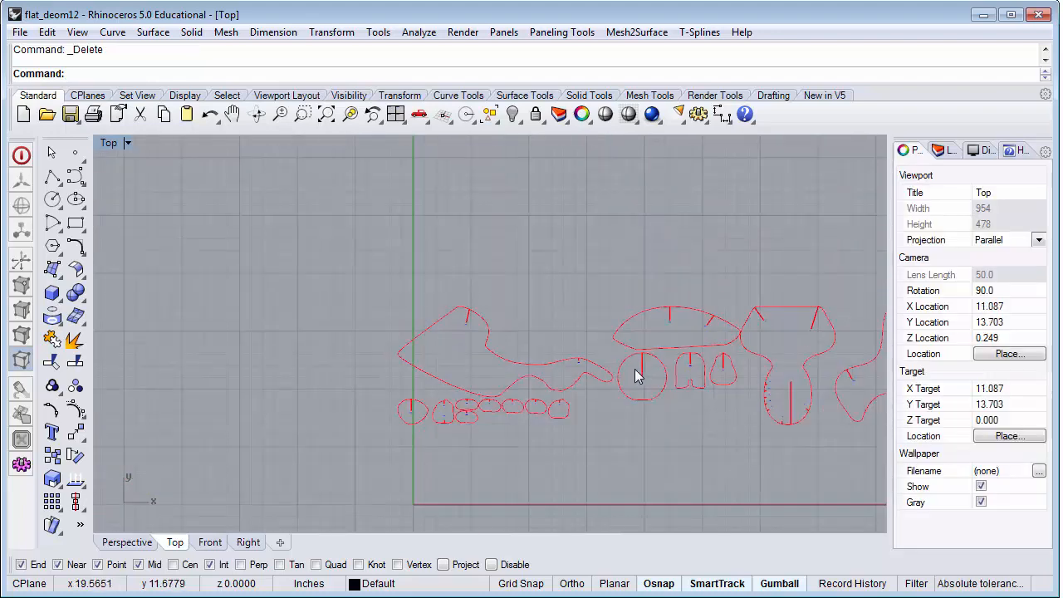
pyautogui.scroll(8, 432, 385)
pyautogui.scroll(-5, 630, 334)
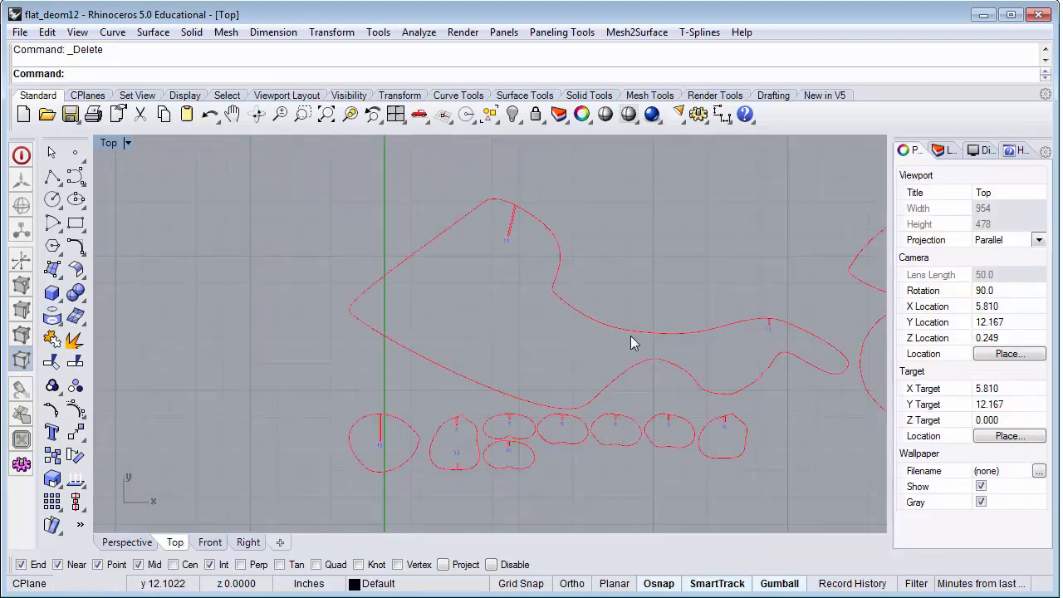
pyautogui.scroll(8, 676, 344)
pyautogui.scroll(-15, 709, 336)
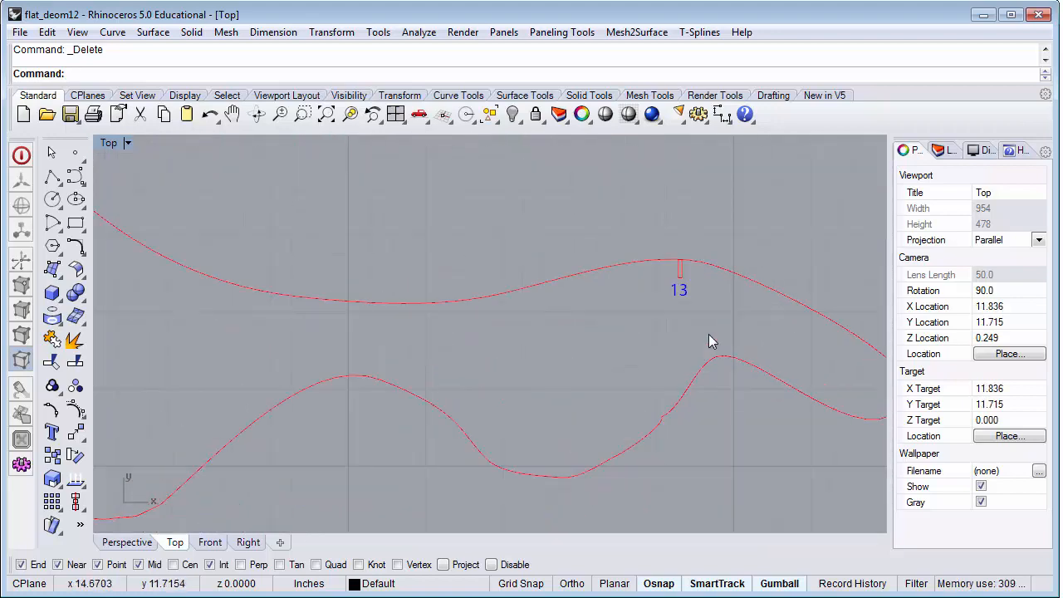
pyautogui.scroll(12, 783, 343)
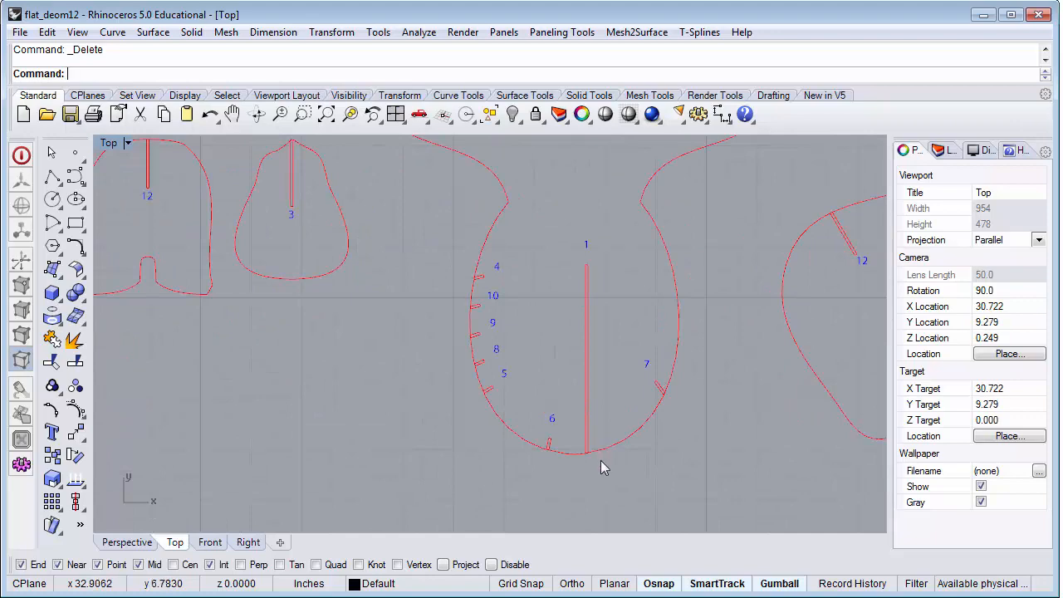
pyautogui.scroll(-10, 606, 465)
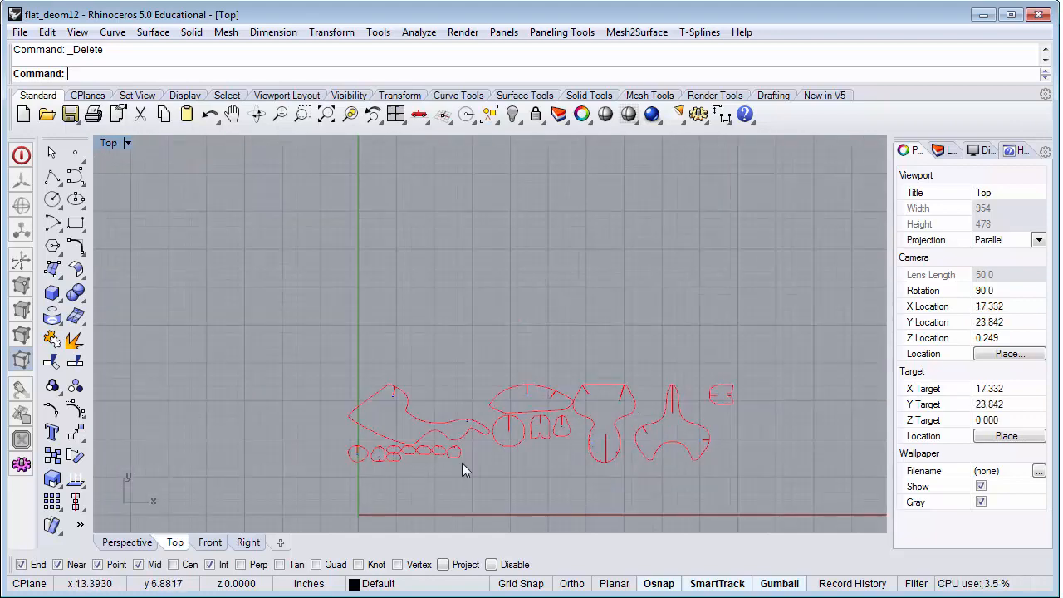
pyautogui.scroll(7, 373, 446)
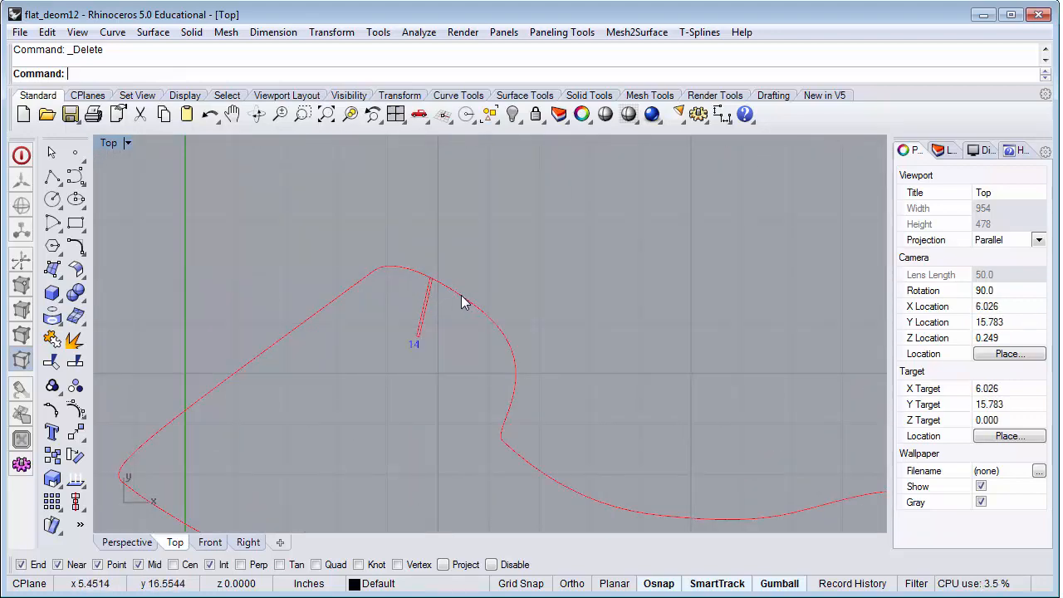
# Step: Select the long curved part to check its object type, and show the list of layers
pyautogui.click(463, 299)
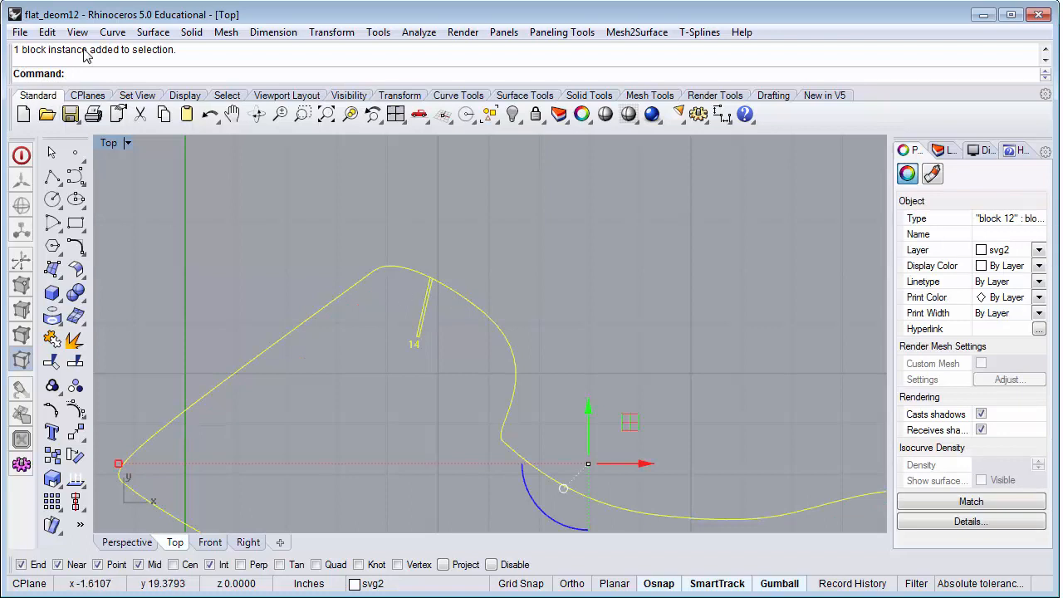
pyautogui.click(942, 150)
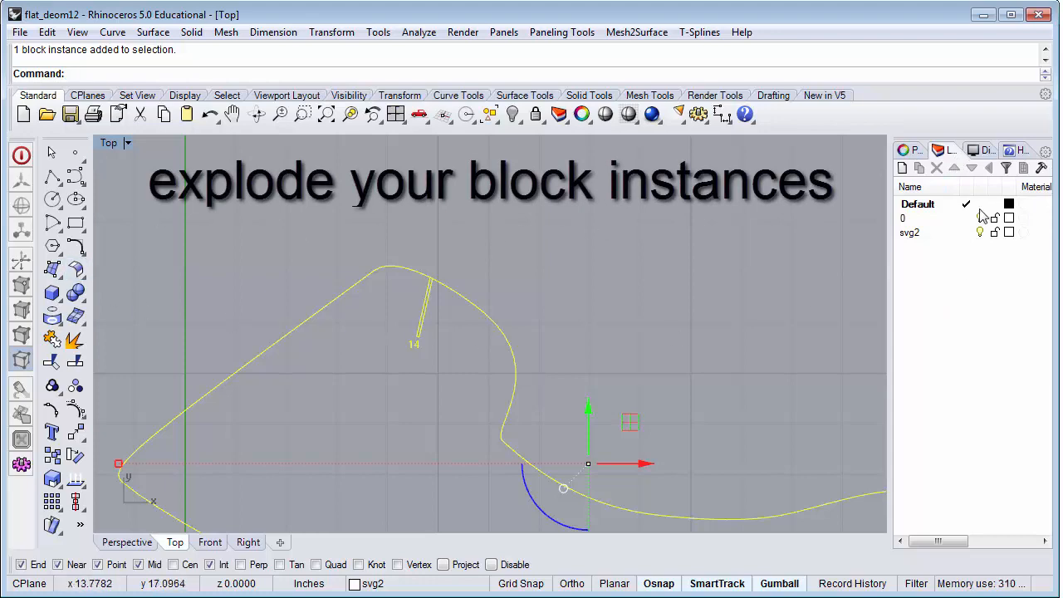
pyautogui.scroll(-6, 658, 339)
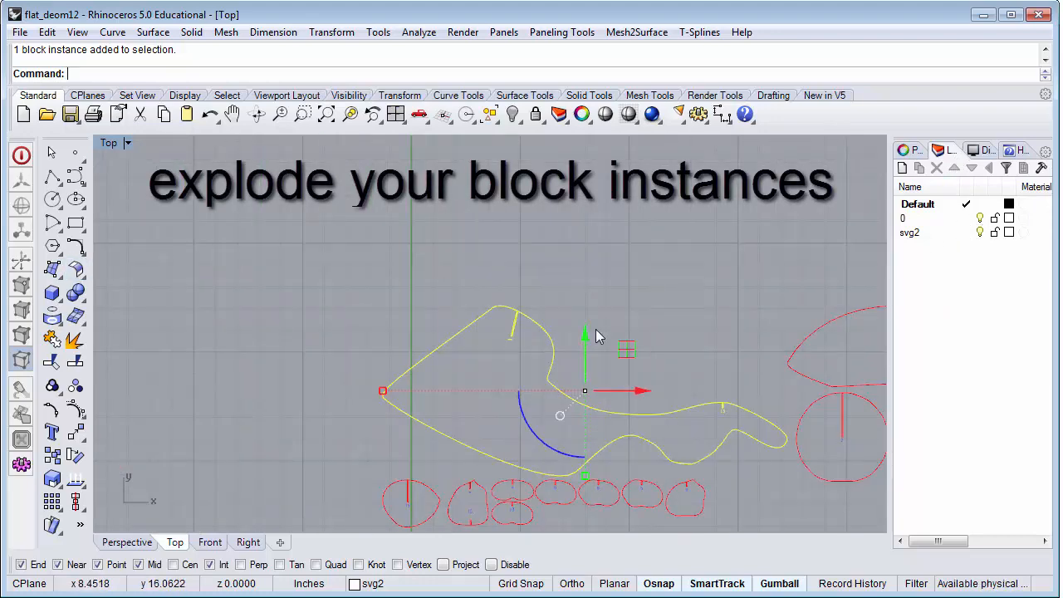
pyautogui.moveTo(666, 292); pyautogui.dragTo(492, 254, button='right')
pyautogui.scroll(-5, 416, 232)
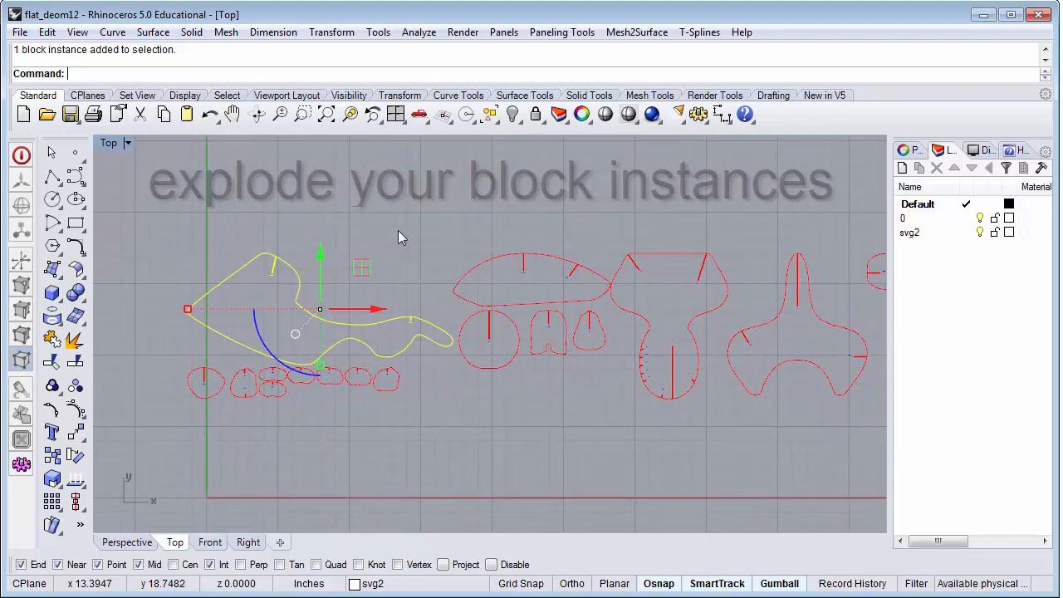
pyautogui.scroll(3, 465, 251)
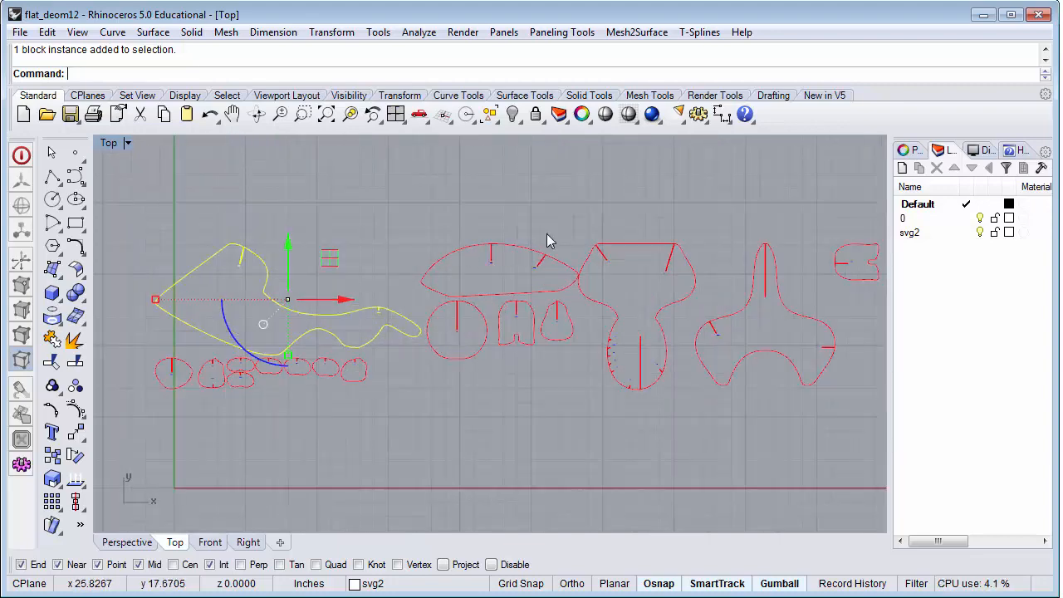
pyautogui.scroll(1, 548, 211)
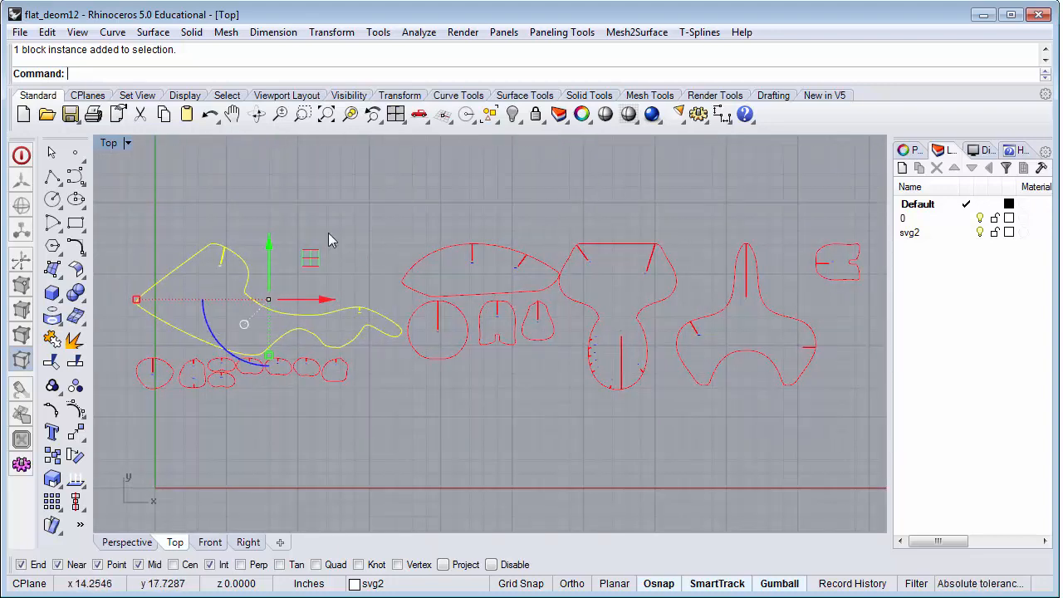
pyautogui.click(480, 438)
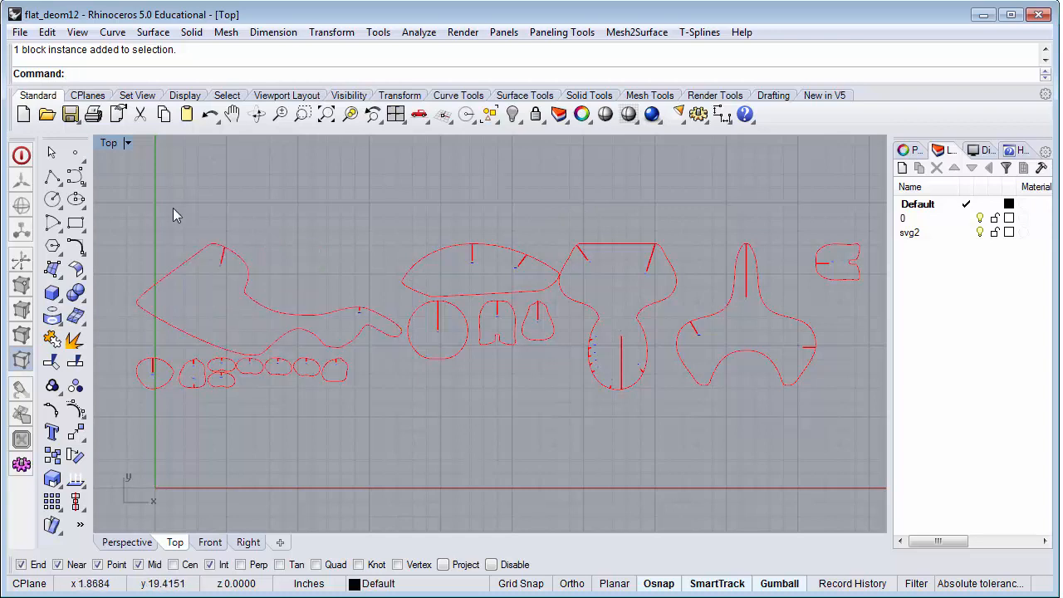
# Step: Explode all the imported block instances into separate objects and clear the selection
pyautogui.moveTo(115, 171); pyautogui.dragTo(880, 443)
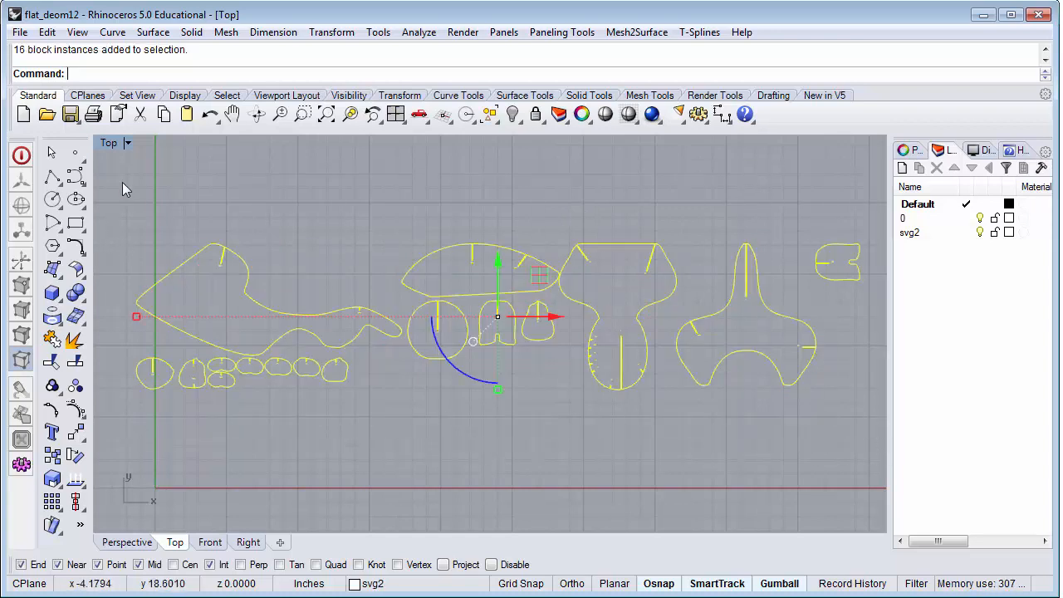
pyautogui.click(73, 340)
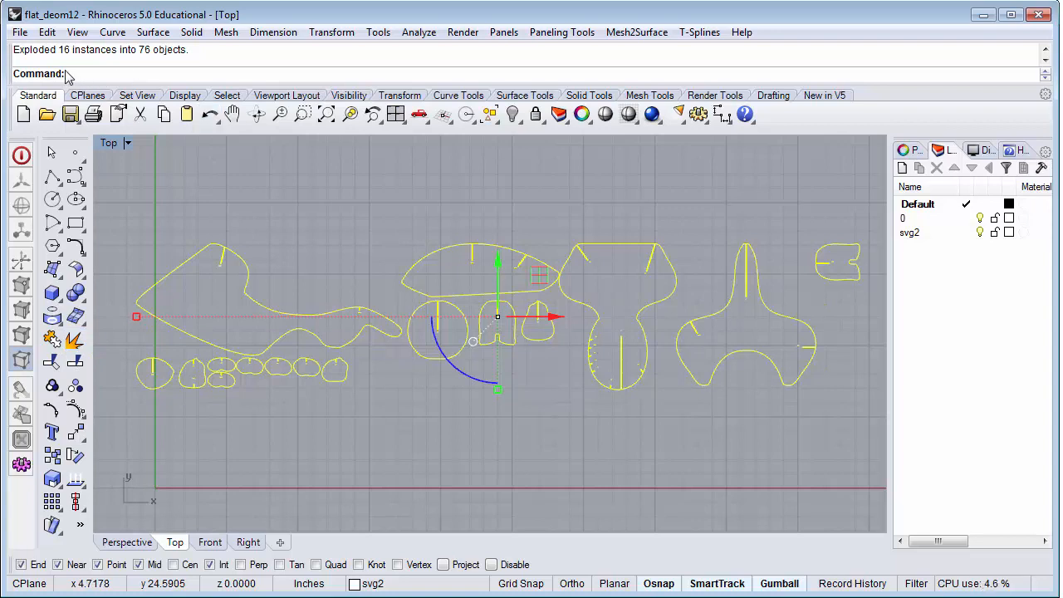
pyautogui.click(269, 169)
# Step: Select the long part's outline, slot 13 and its number label individually, and examine the numbered slots on the wide part's rounded end
pyautogui.click(243, 268)
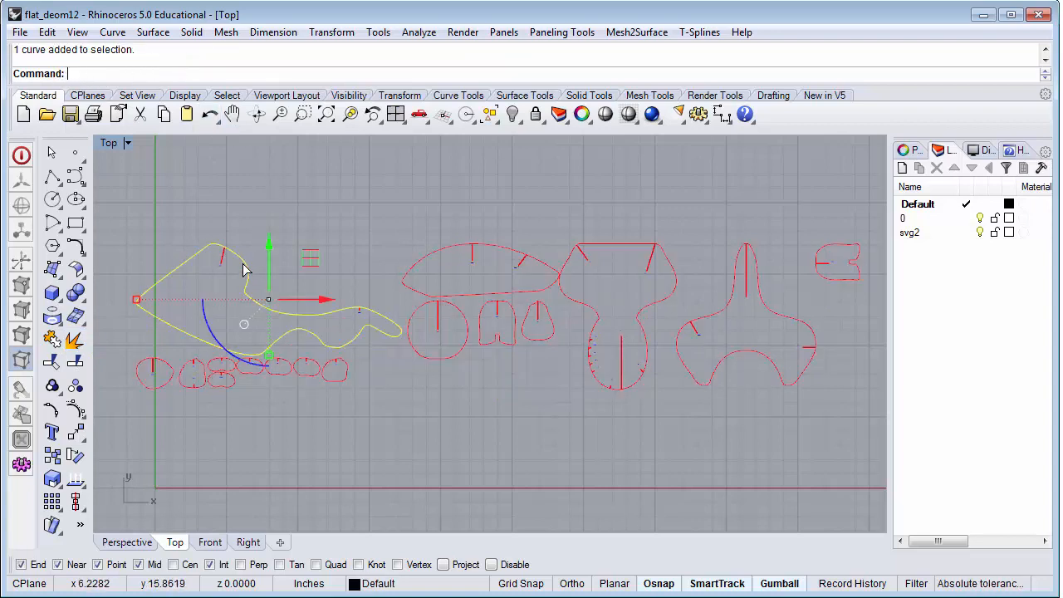
pyautogui.scroll(5, 262, 354)
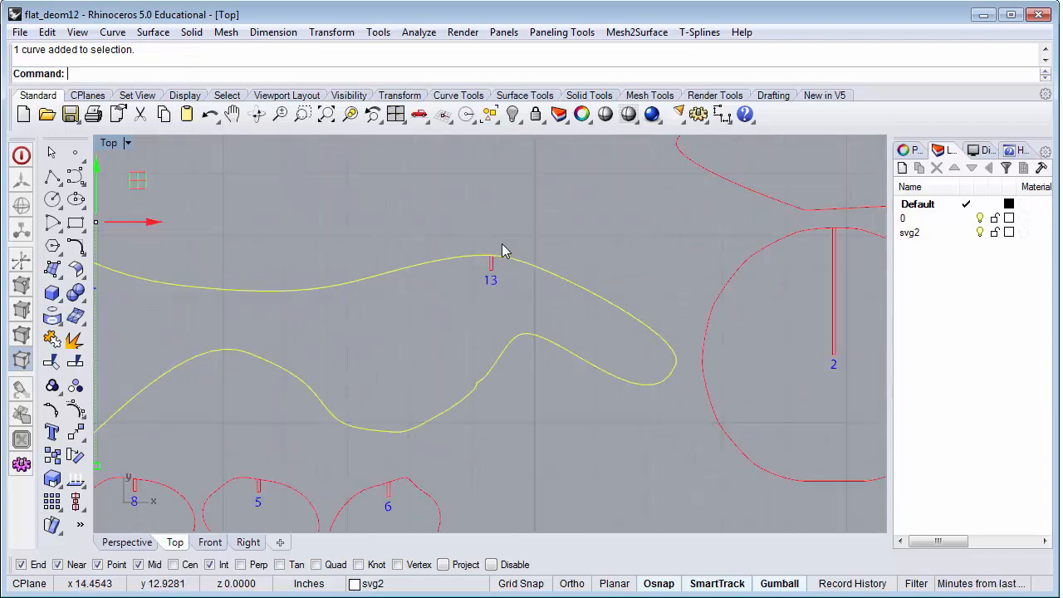
pyautogui.scroll(4, 490, 270)
pyautogui.scroll(-2, 489, 273)
pyautogui.scroll(1, 486, 273)
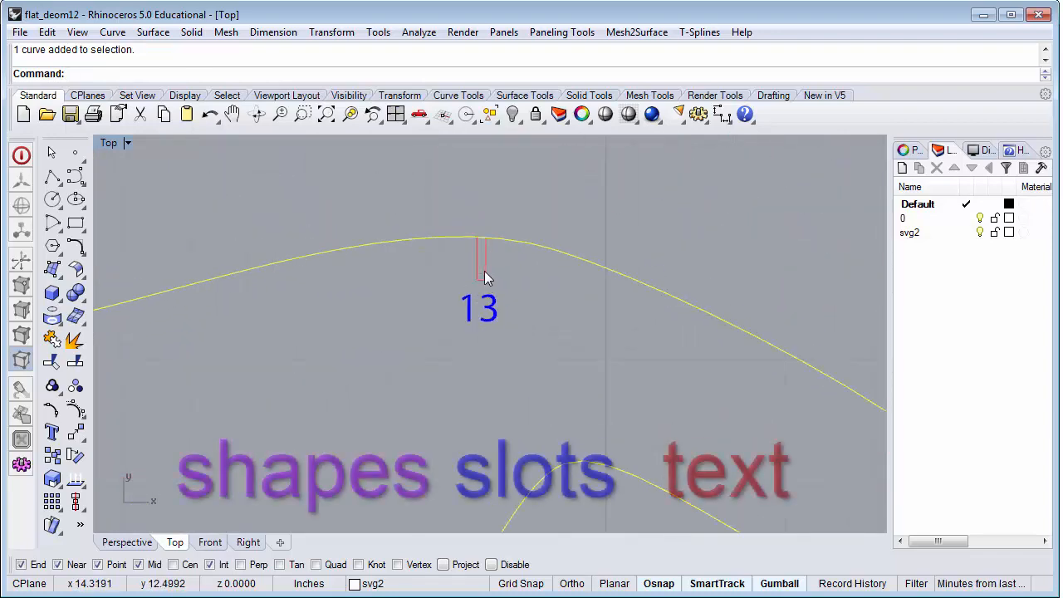
pyautogui.scroll(-5, 485, 271)
pyautogui.click(539, 213)
pyautogui.scroll(5, 487, 271)
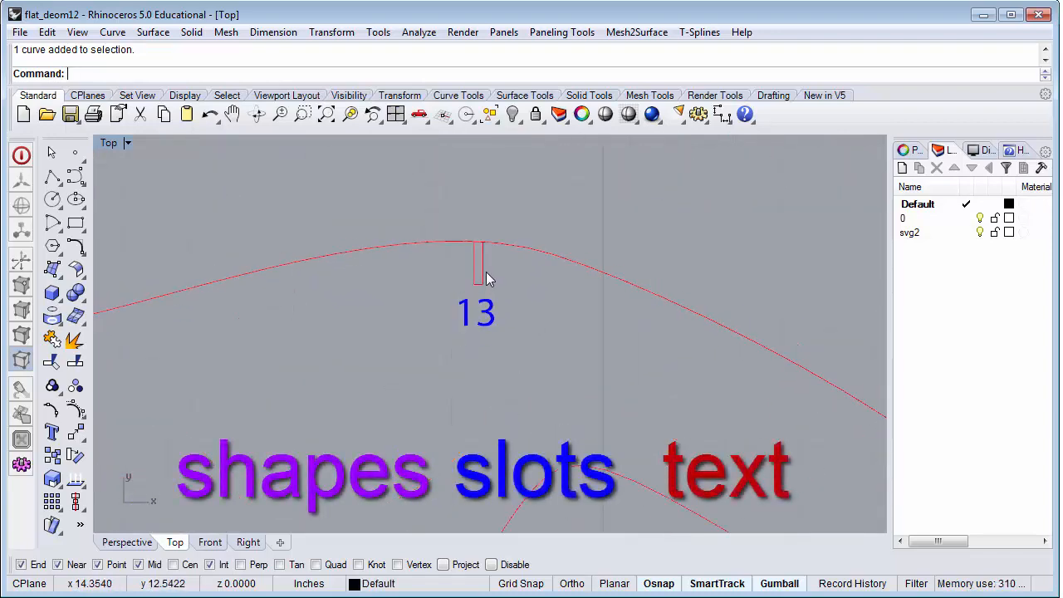
pyautogui.click(481, 280)
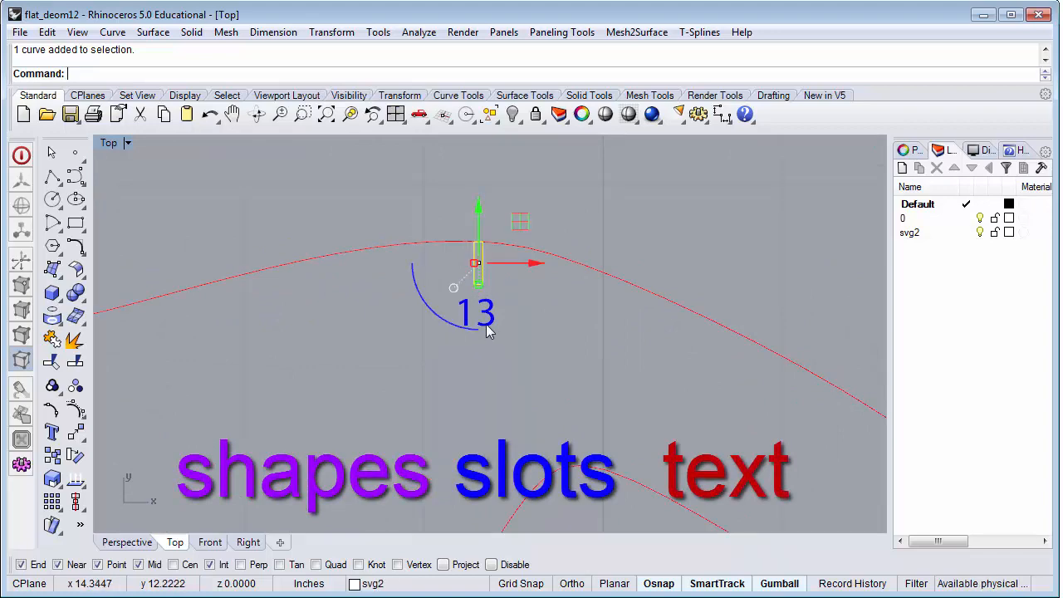
pyautogui.click(489, 327)
pyautogui.scroll(-5, 501, 338)
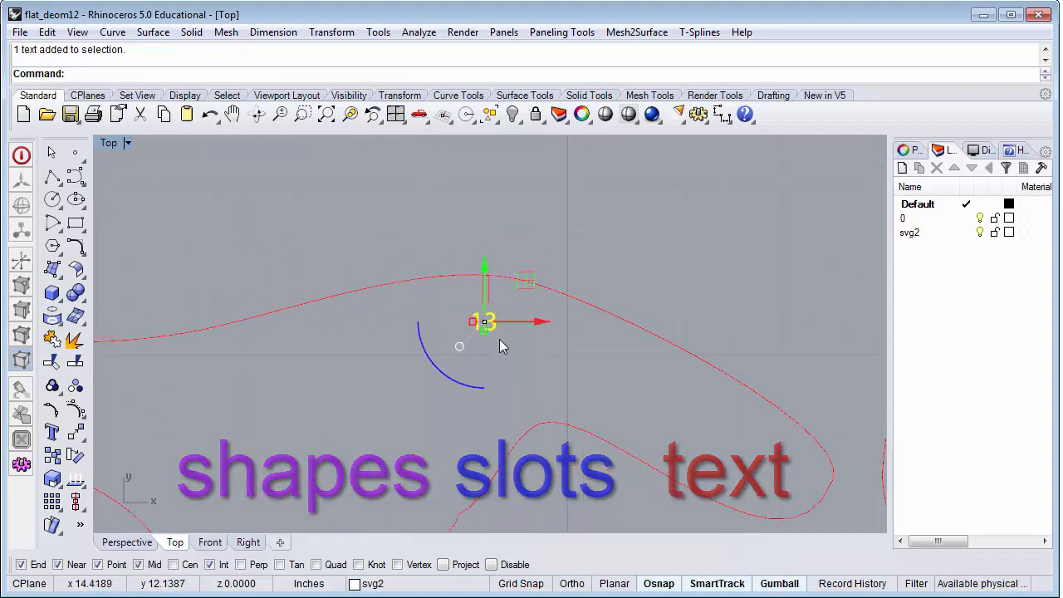
pyautogui.scroll(-1, 503, 334)
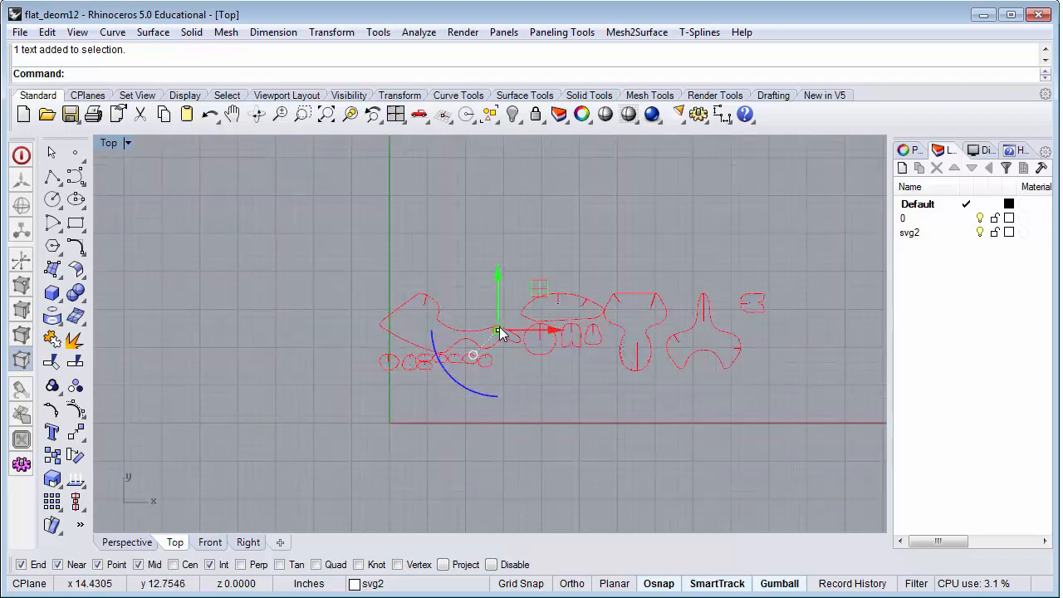
pyautogui.scroll(4, 665, 341)
pyautogui.scroll(10, 618, 455)
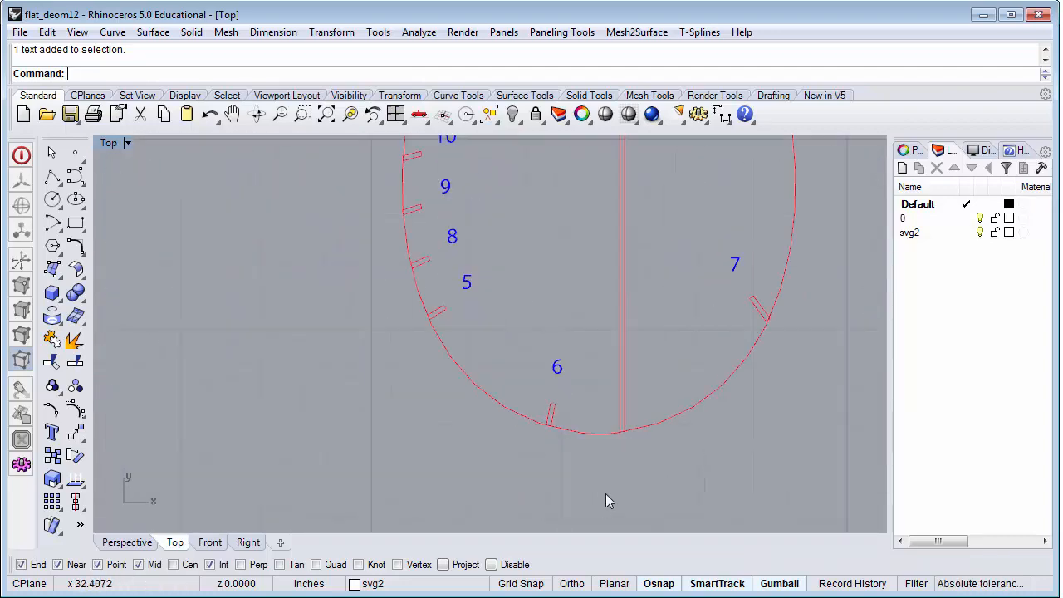
pyautogui.scroll(-2, 600, 406)
pyautogui.scroll(-8, 607, 411)
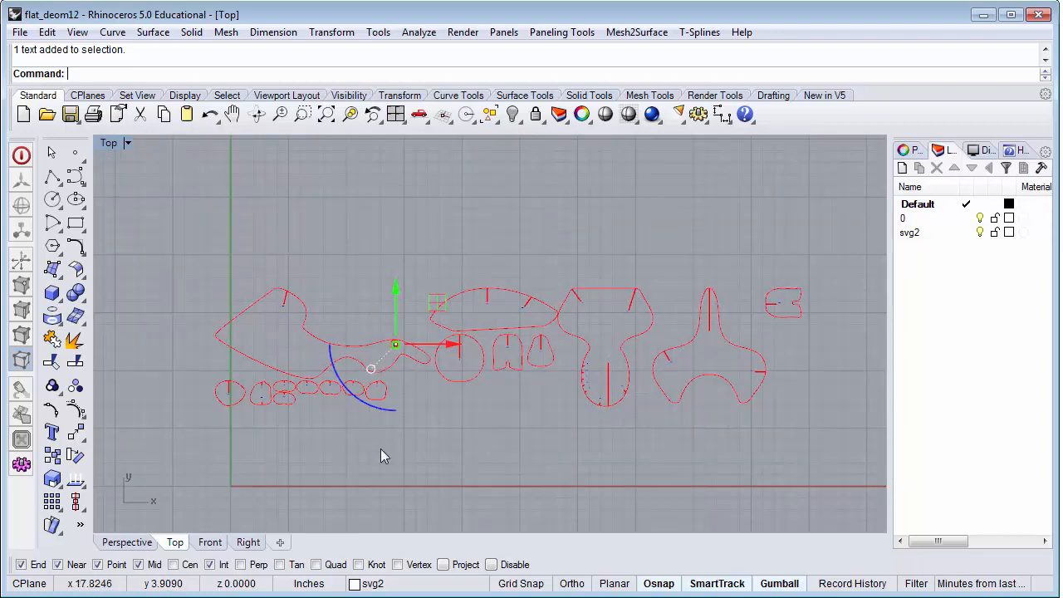
pyautogui.scroll(5, 250, 413)
pyautogui.scroll(-3, 249, 411)
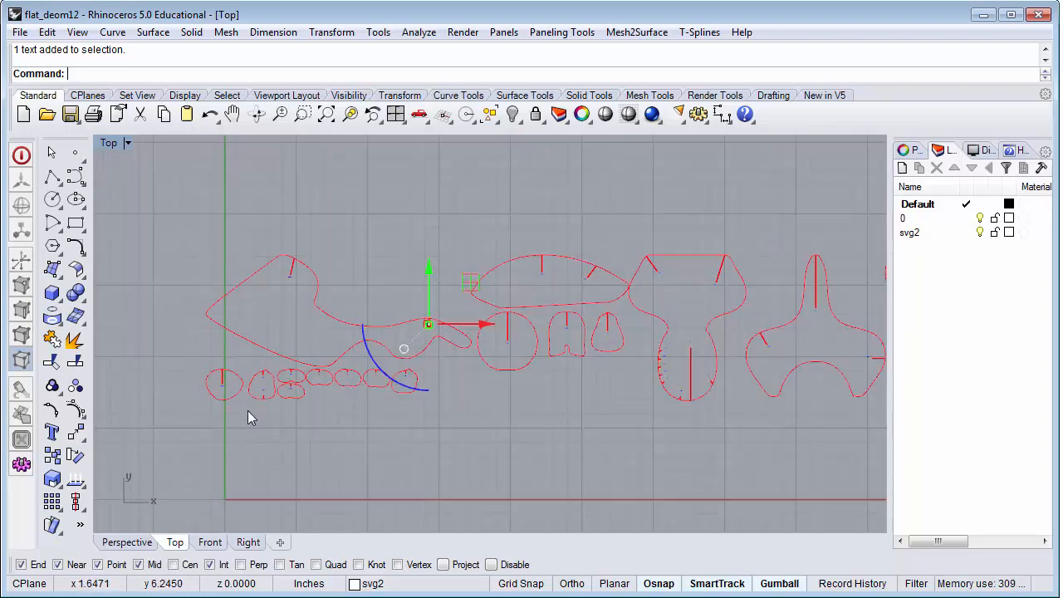
pyautogui.scroll(5, 300, 279)
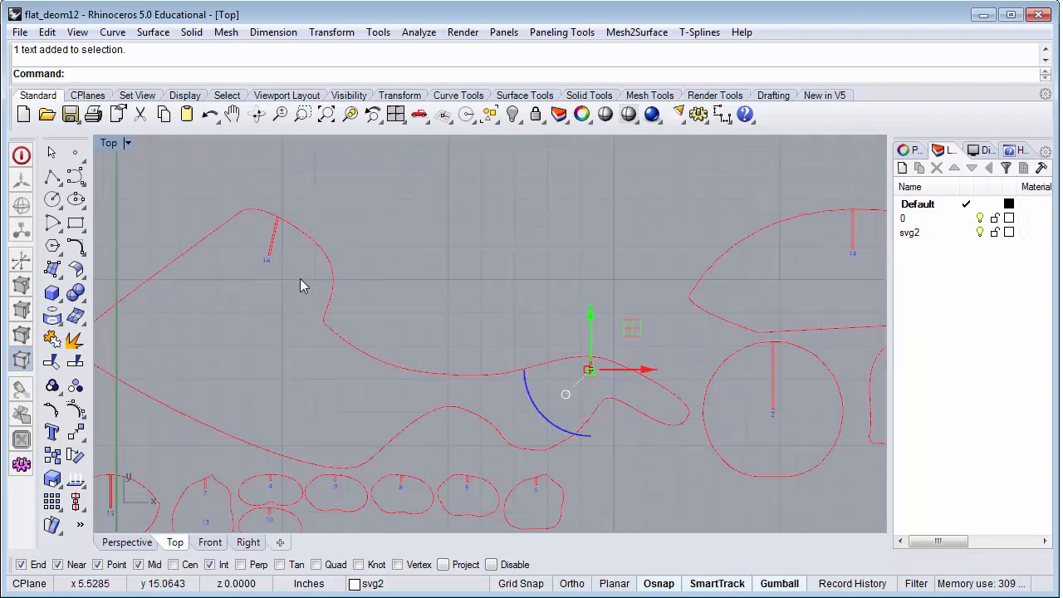
pyautogui.scroll(-5, 301, 283)
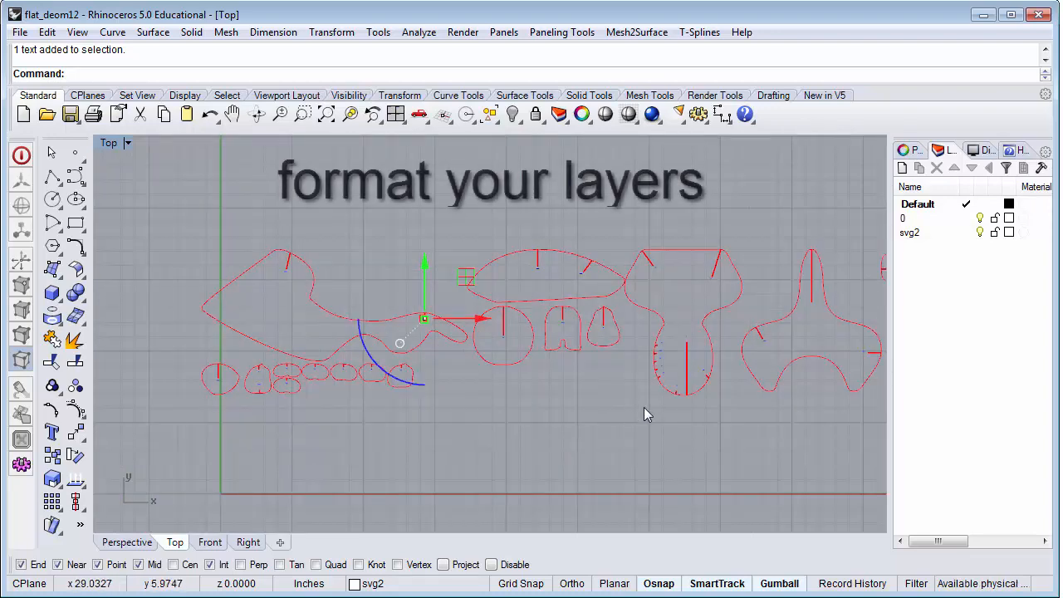
pyautogui.moveTo(672, 431); pyautogui.dragTo(592, 422, button='right')
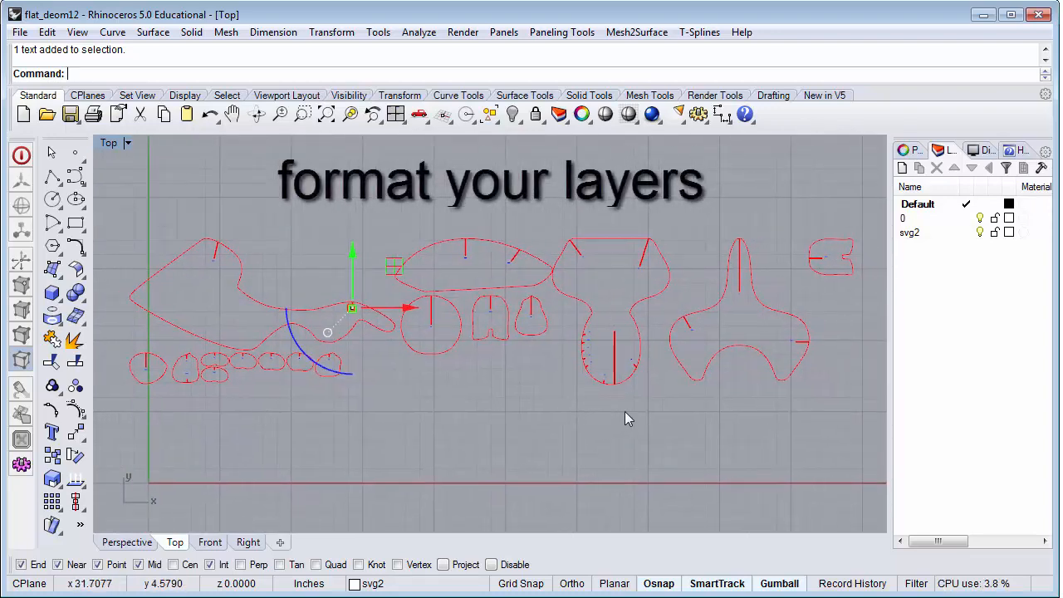
# Step: Add three new layers to the layer list
pyautogui.click(903, 168)
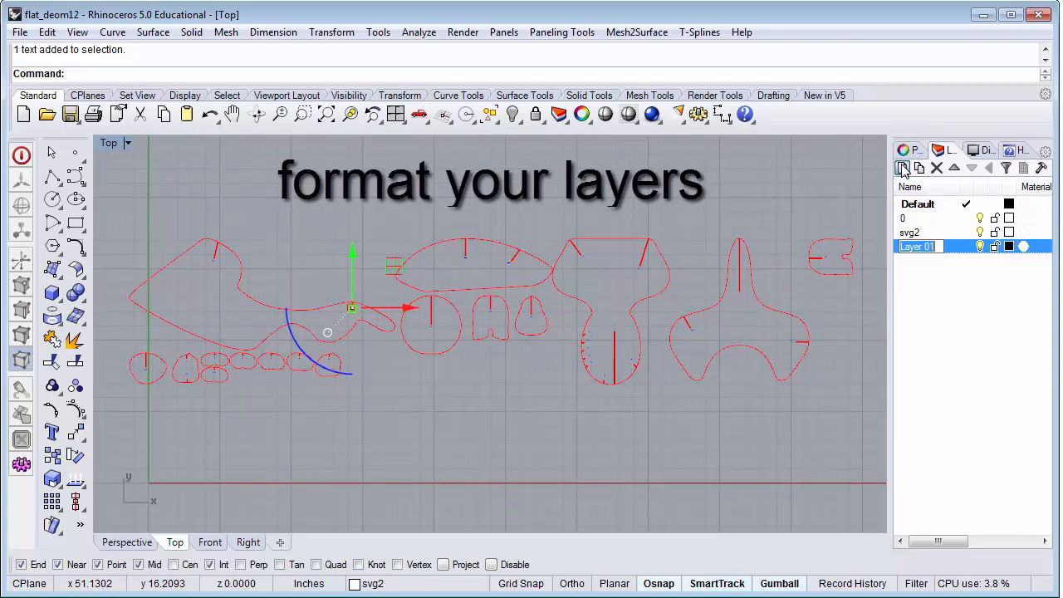
pyautogui.click(903, 168)
pyautogui.click(902, 167)
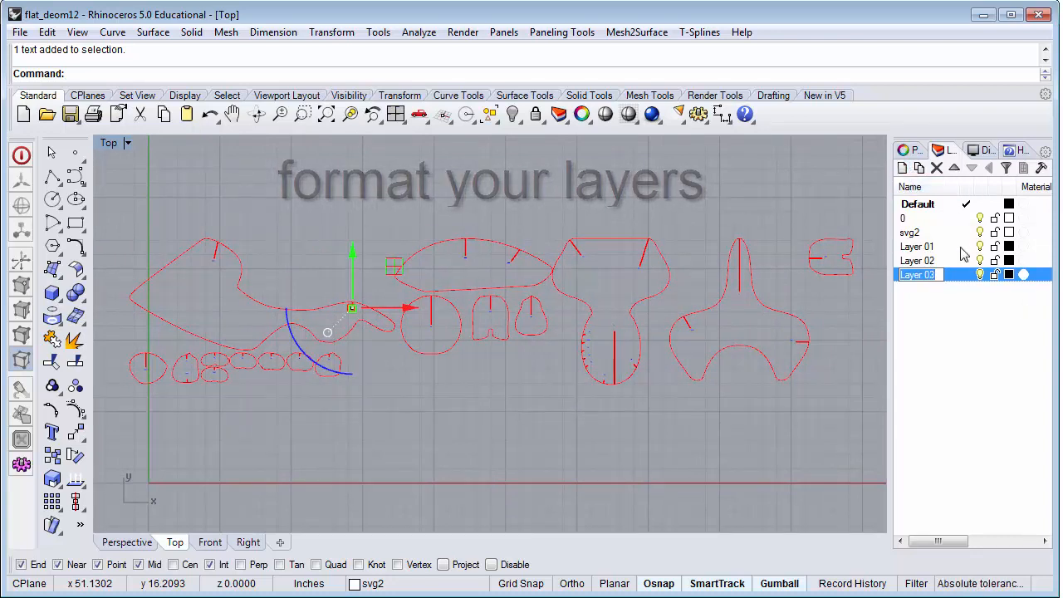
# Step: Rename the first new layer, Layer 01, as outercut and set its colour to magenta
pyautogui.doubleClick(919, 248)
pyautogui.click(938, 247)
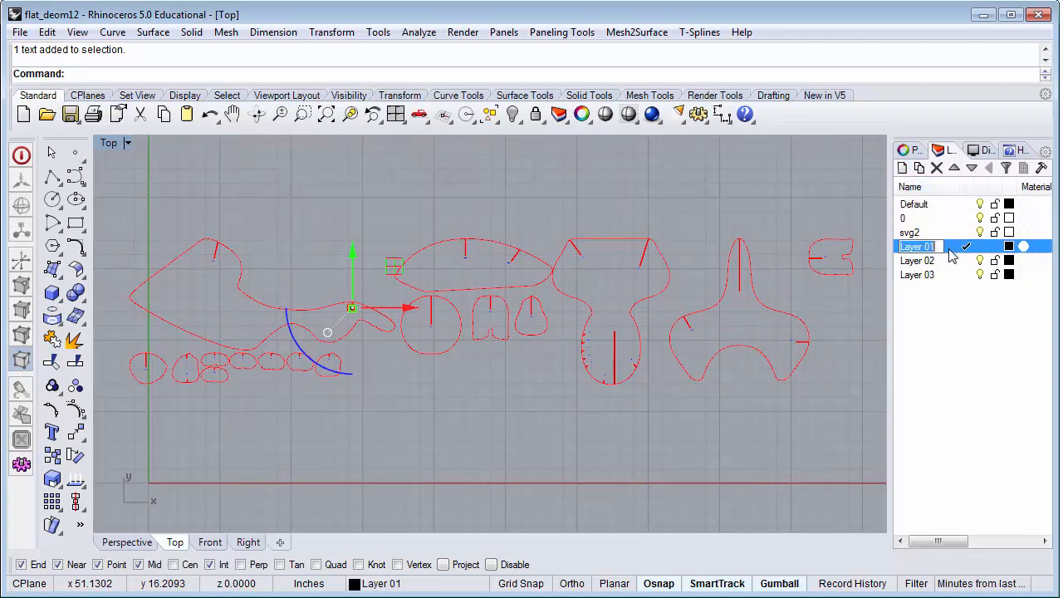
pyautogui.write('o')
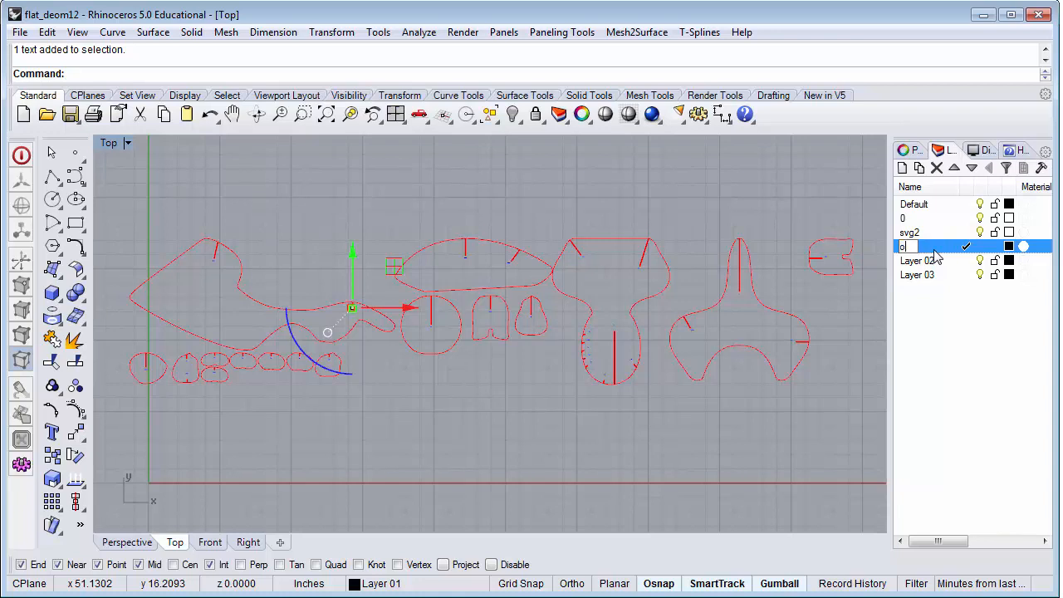
pyautogui.write('utercut')
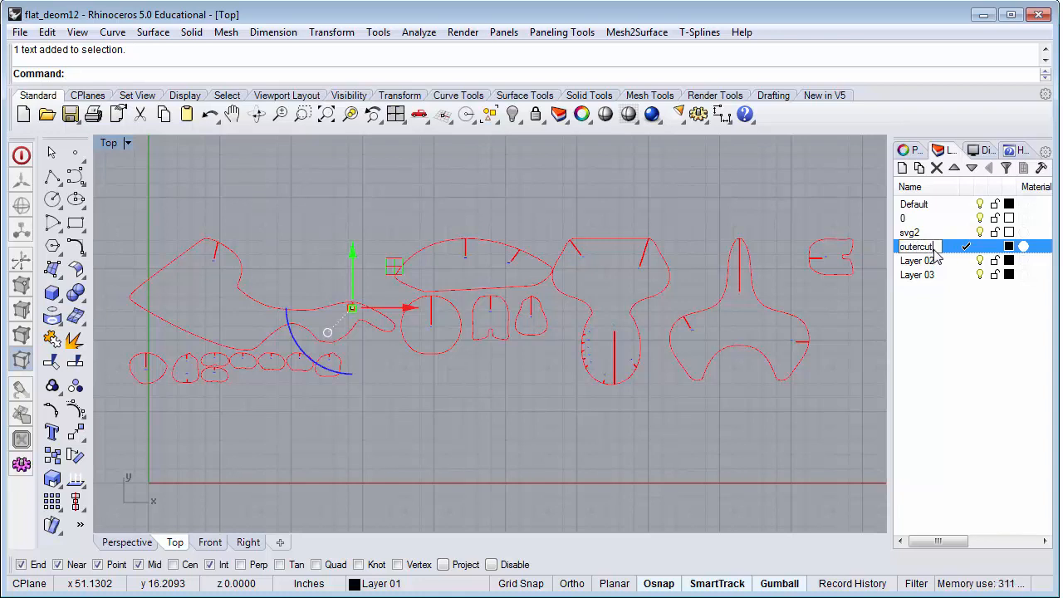
pyautogui.press('Return')
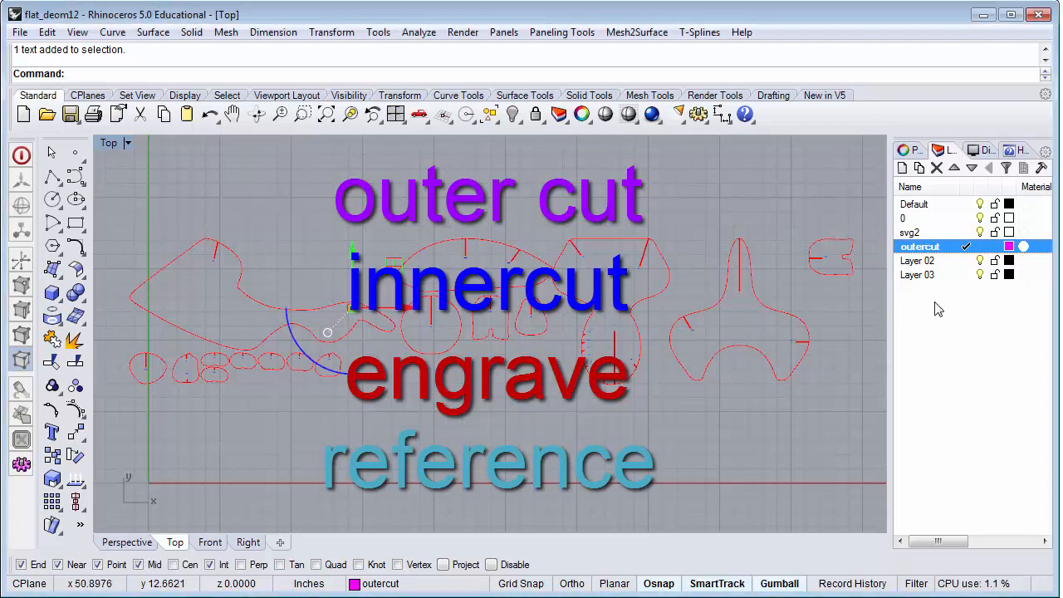
# Step: Rename Layer 02 as innercut and set its colour to blue
pyautogui.doubleClick(914, 262)
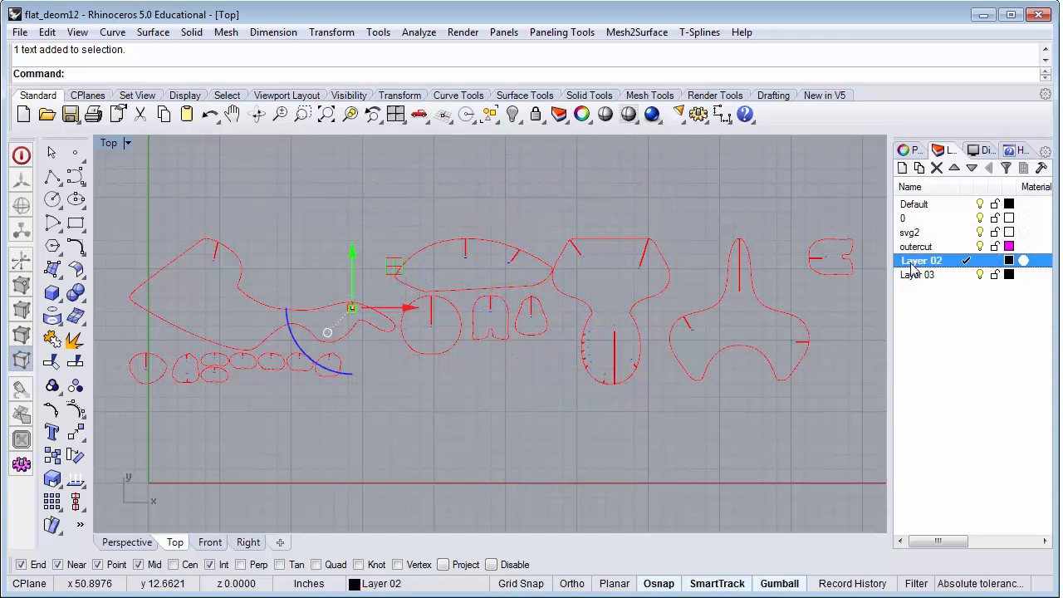
pyautogui.click(931, 263)
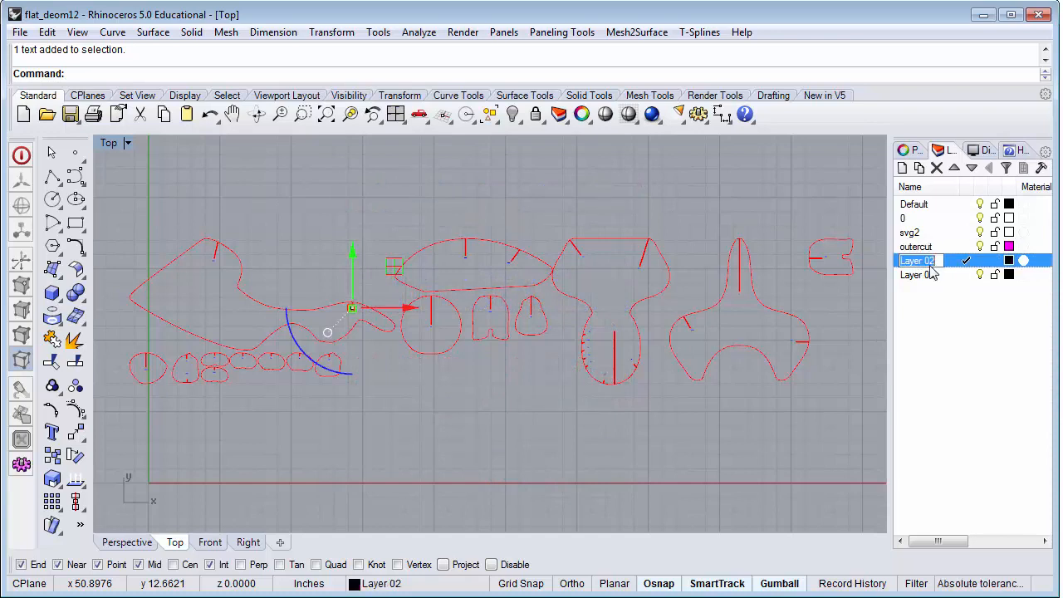
pyautogui.write('innercut')
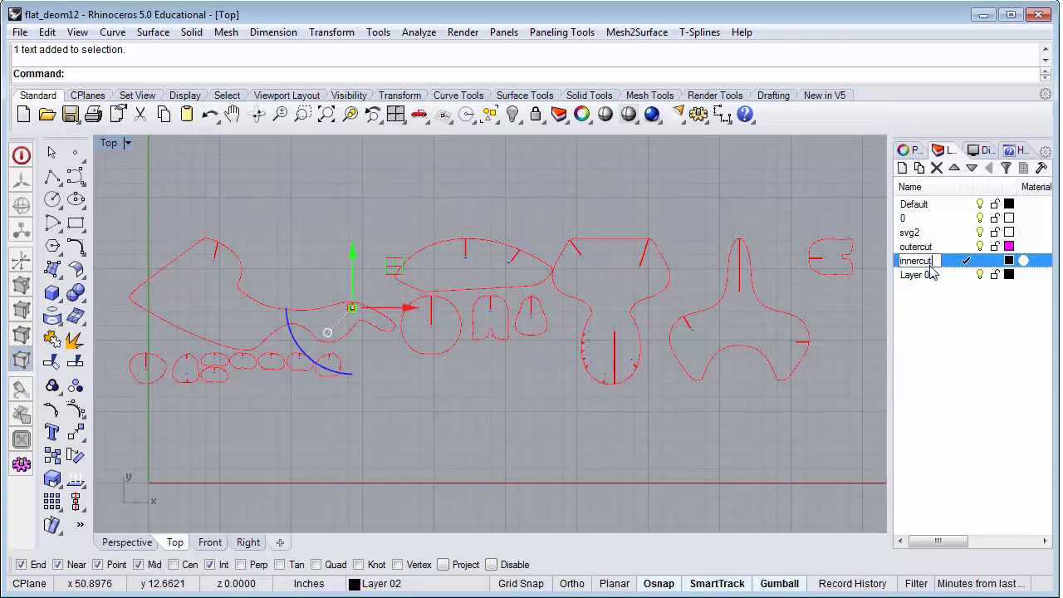
pyautogui.press('Return')
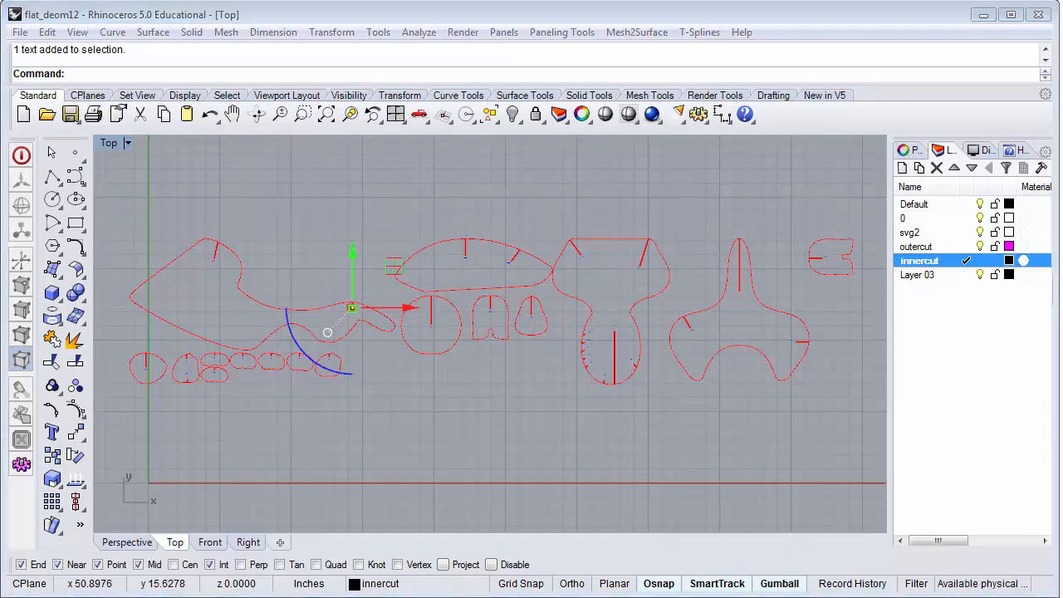
pyautogui.press('Return')
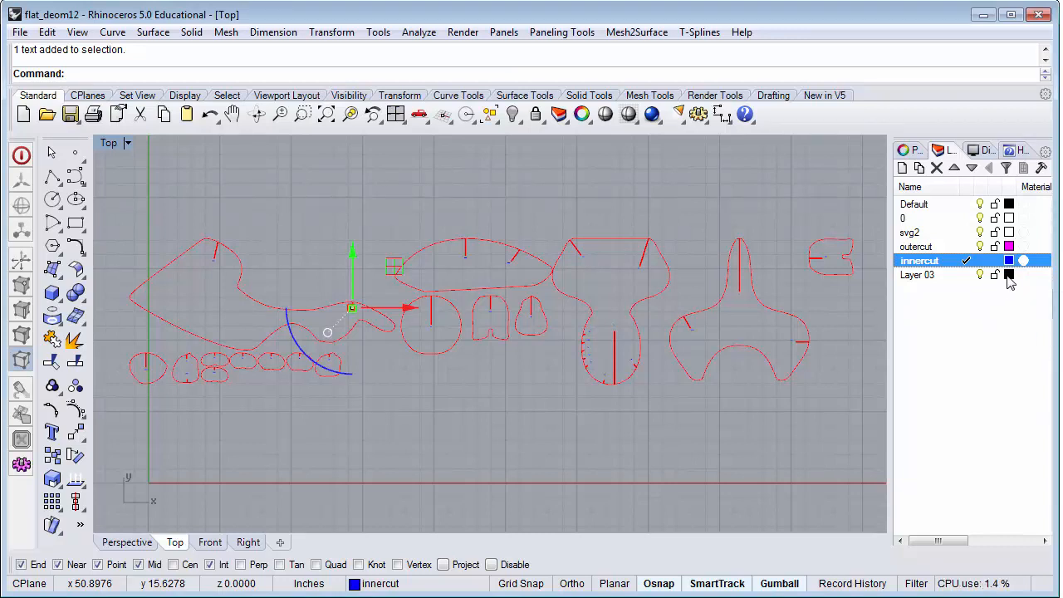
# Step: Rename Layer 03 as engrave and set its colour to red
pyautogui.doubleClick(929, 281)
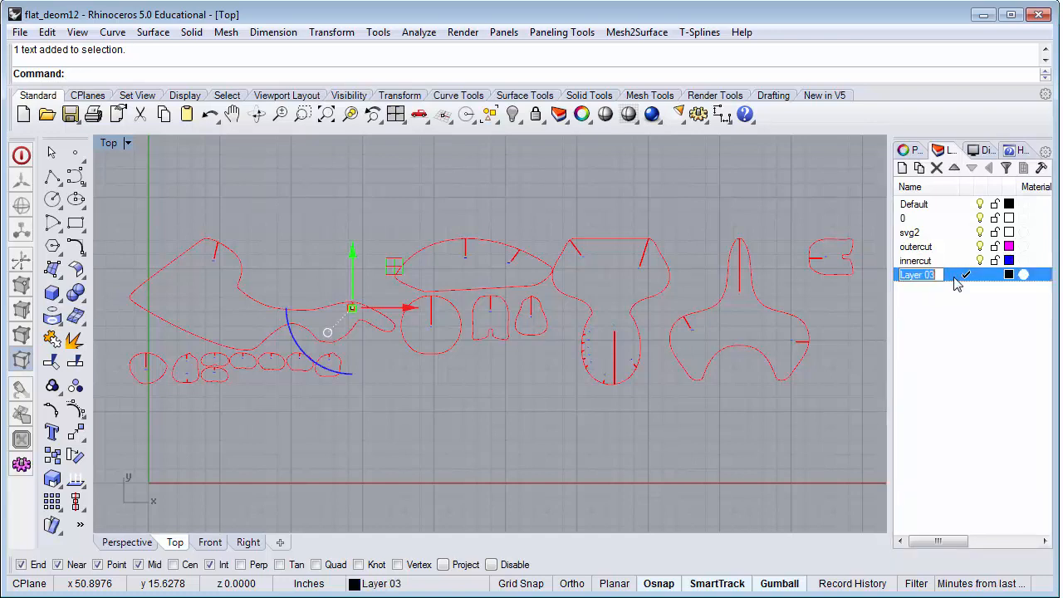
pyautogui.click(935, 282)
pyautogui.write('mgh')
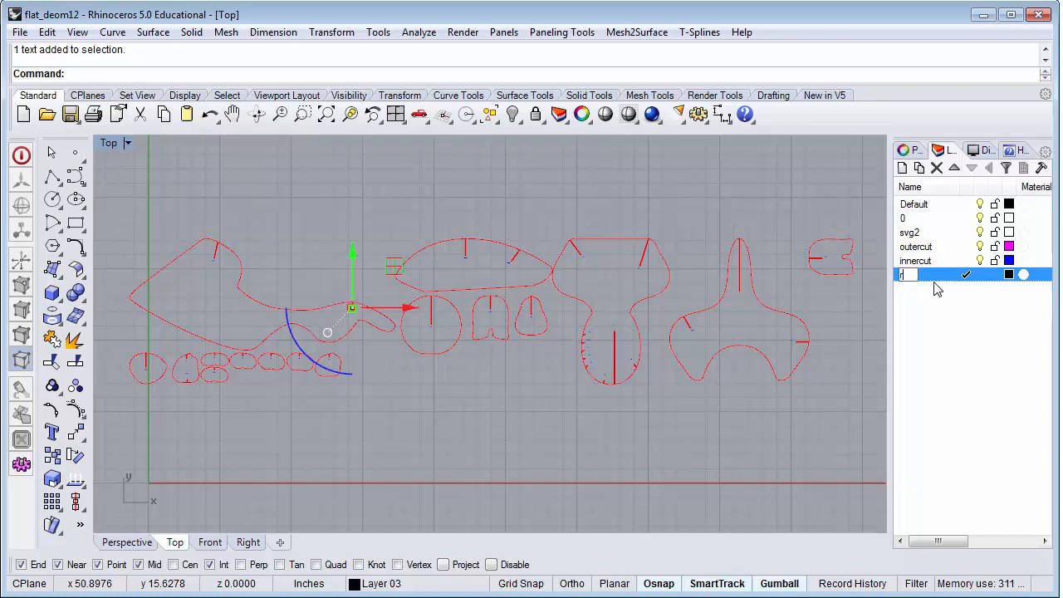
pyautogui.press('BackSpace')
pyautogui.press('BackSpace')
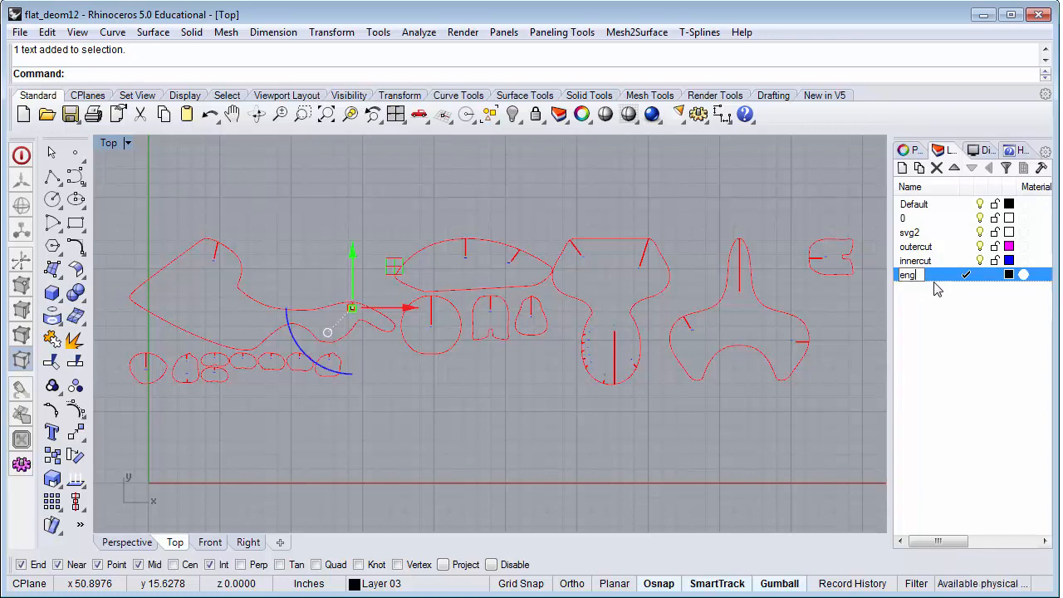
pyautogui.write('engrave')
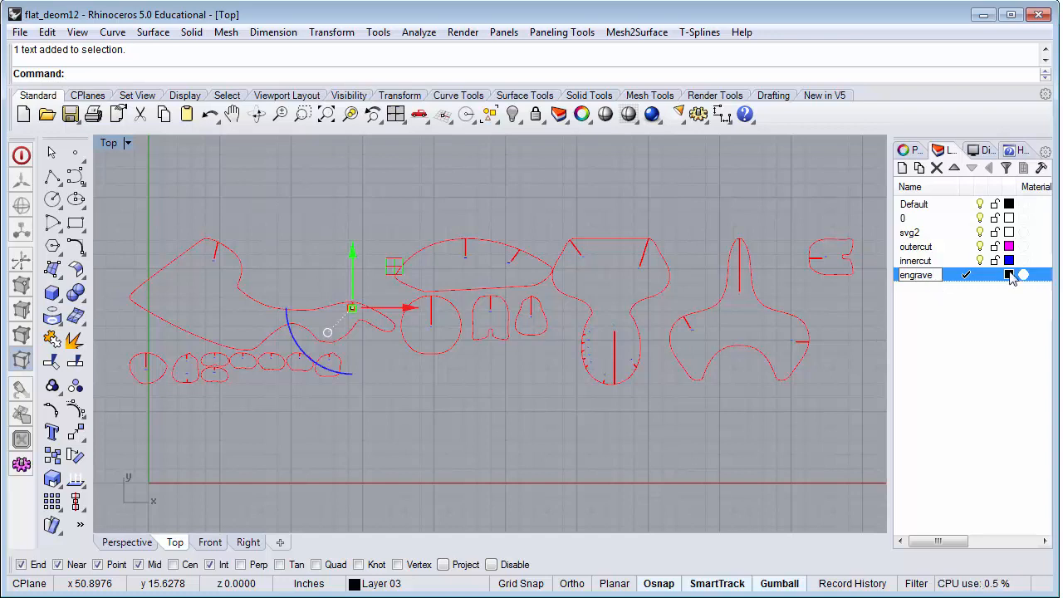
pyautogui.press('Return')
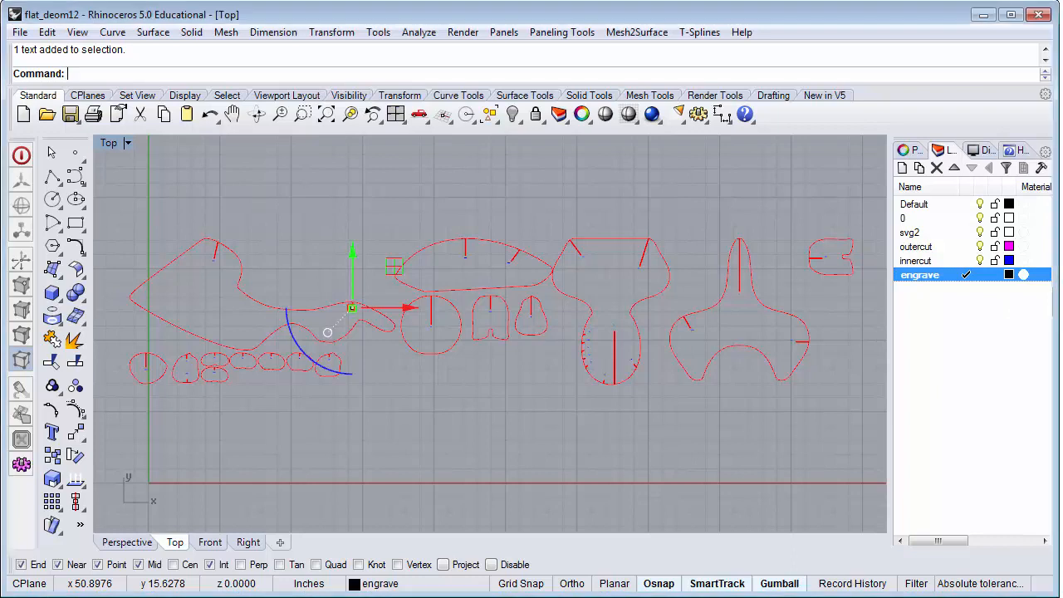
# Step: Add a fourth new layer named reference and set its colour to cyan
pyautogui.click(903, 167)
pyautogui.write('reference')
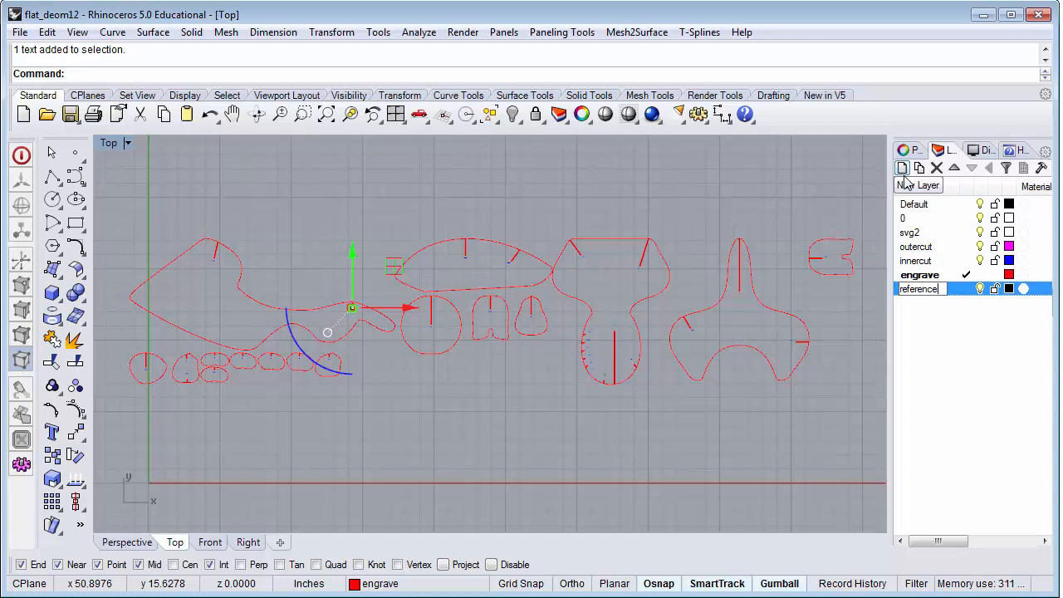
pyautogui.press('Return')
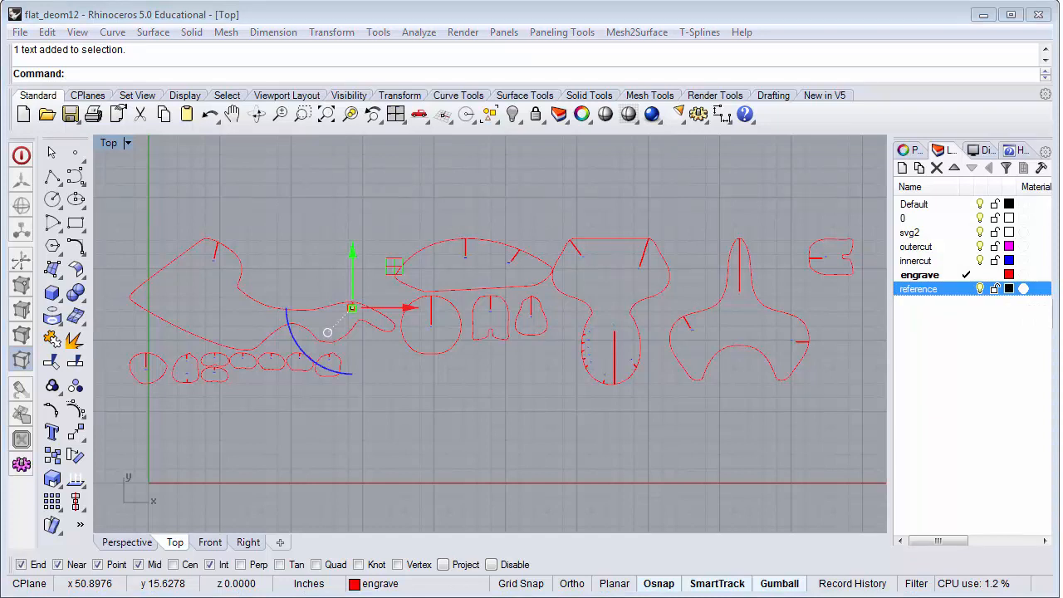
pyautogui.press('Return')
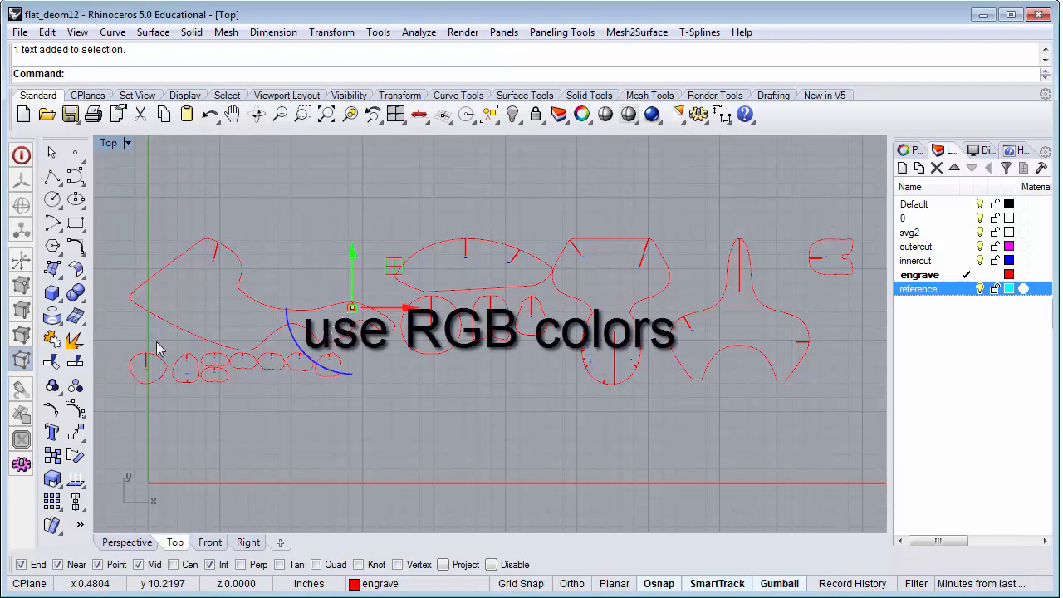
# Step: Try selecting all curves that share the small round part's colour, and clear the selection
pyautogui.click(150, 386)
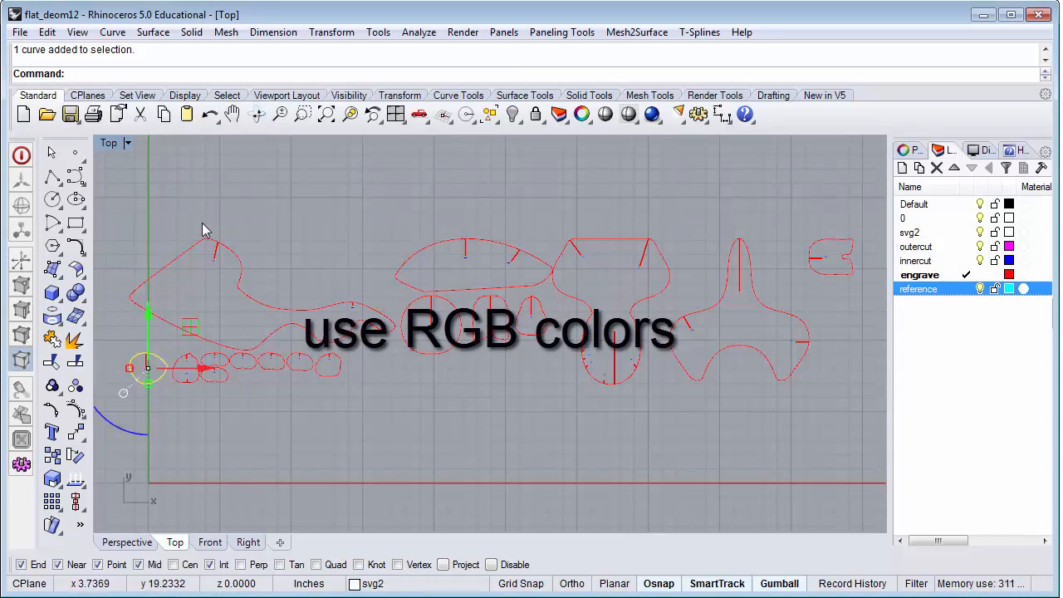
pyautogui.click(47, 33)
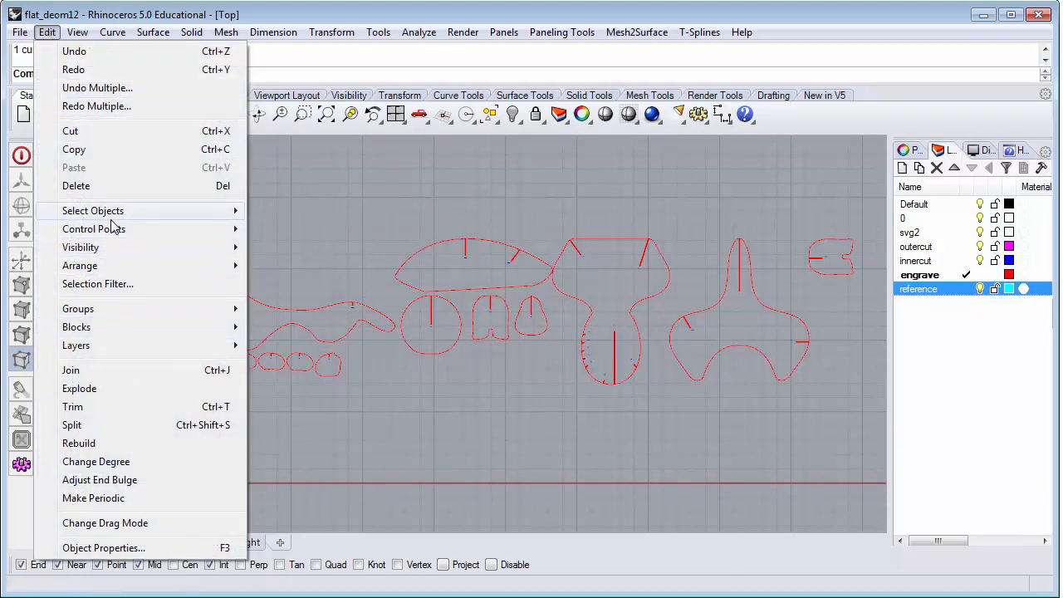
pyautogui.moveTo(116, 216)
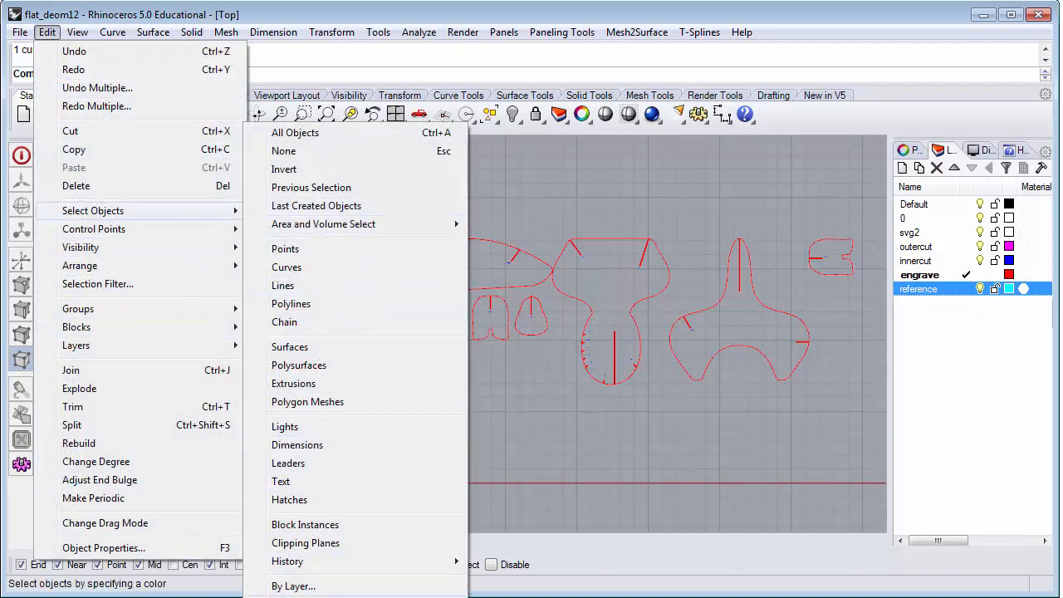
pyautogui.click(294, 596)
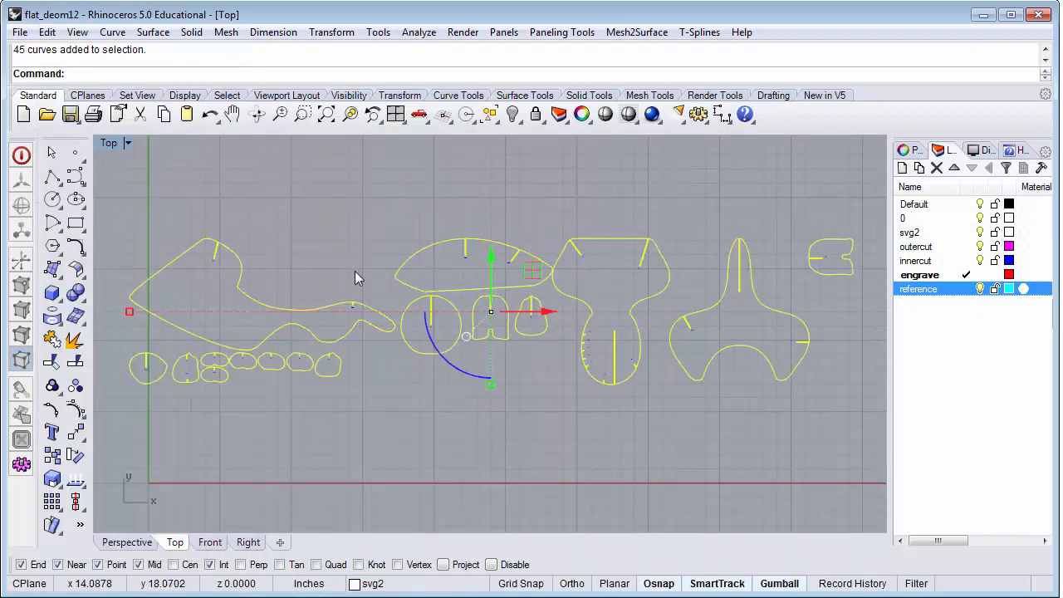
pyautogui.click(355, 436)
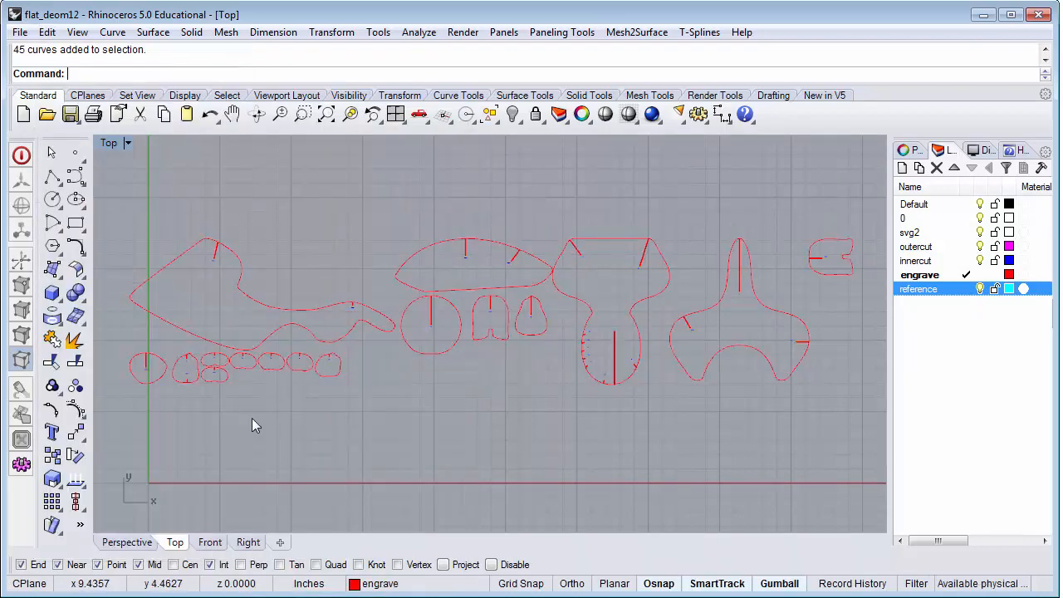
# Step: Select the outer outlines of all the small parts in the row below the long curved part, leaving out their slots and labels
pyautogui.scroll(5, 153, 389)
pyautogui.click(171, 385)
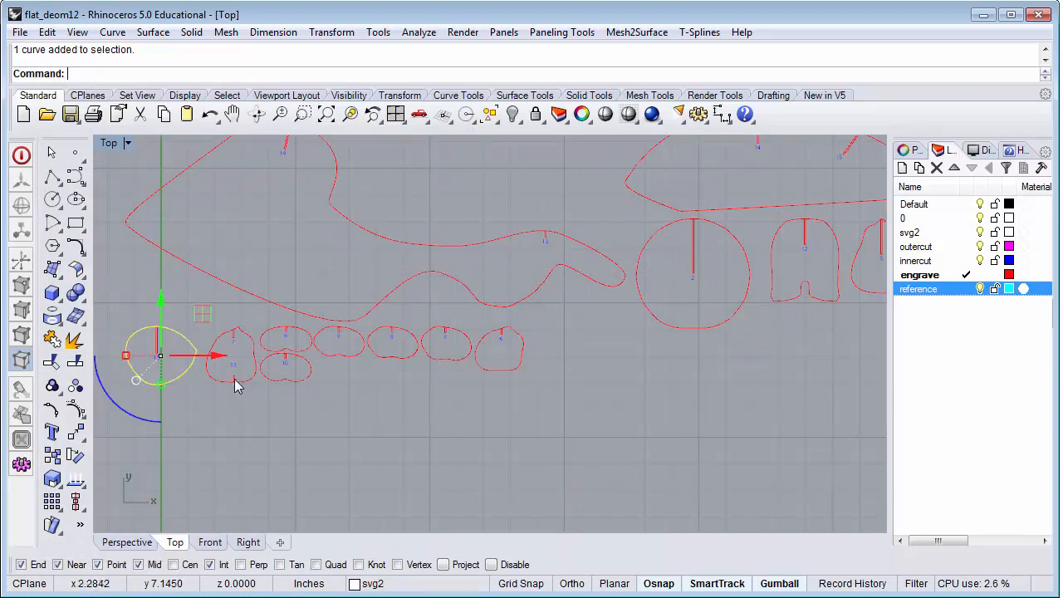
pyautogui.keyDown('shift'); pyautogui.click(247, 383); pyautogui.keyUp('shift')
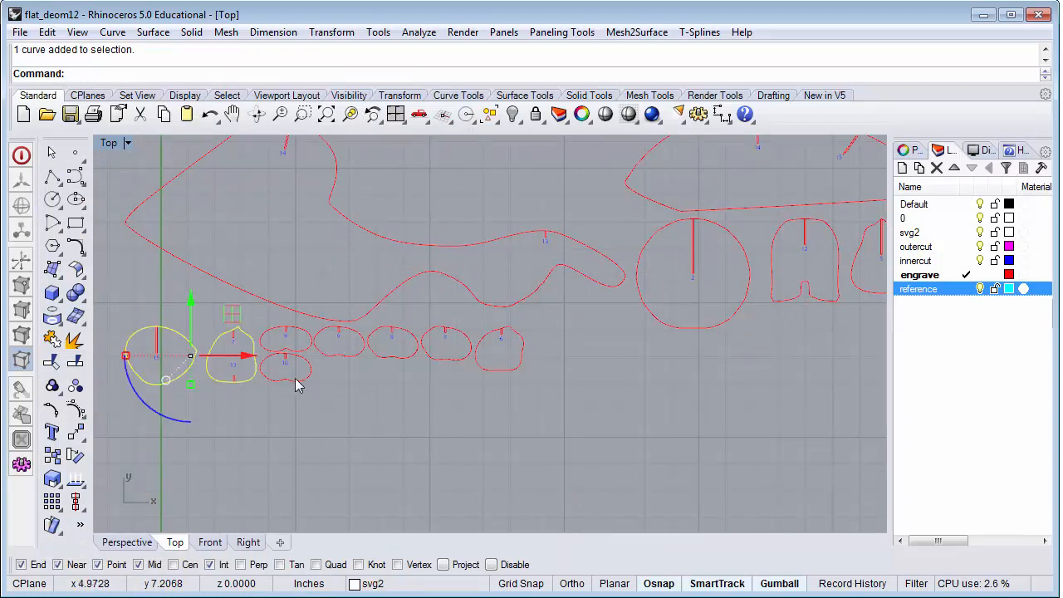
pyautogui.keyDown('shift'); pyautogui.click(301, 381); pyautogui.keyUp('shift')
pyautogui.keyDown('shift'); pyautogui.click(344, 357); pyautogui.keyUp('shift')
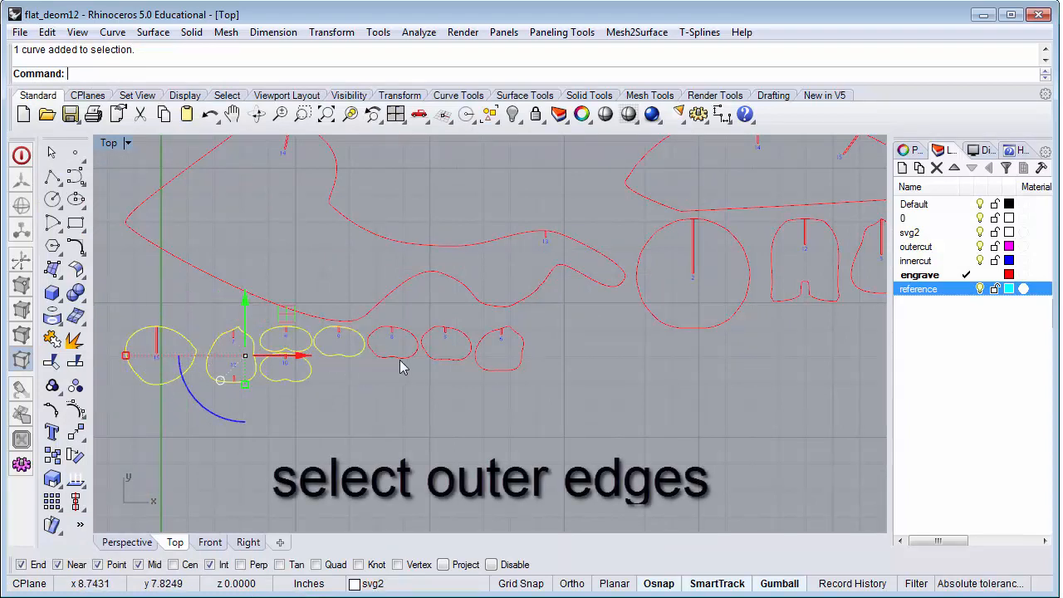
pyautogui.keyDown('shift'); pyautogui.click(402, 359); pyautogui.keyUp('shift')
pyautogui.keyDown('shift'); pyautogui.click(454, 361); pyautogui.keyUp('shift')
pyautogui.keyDown('shift'); pyautogui.click(502, 370); pyautogui.keyUp('shift')
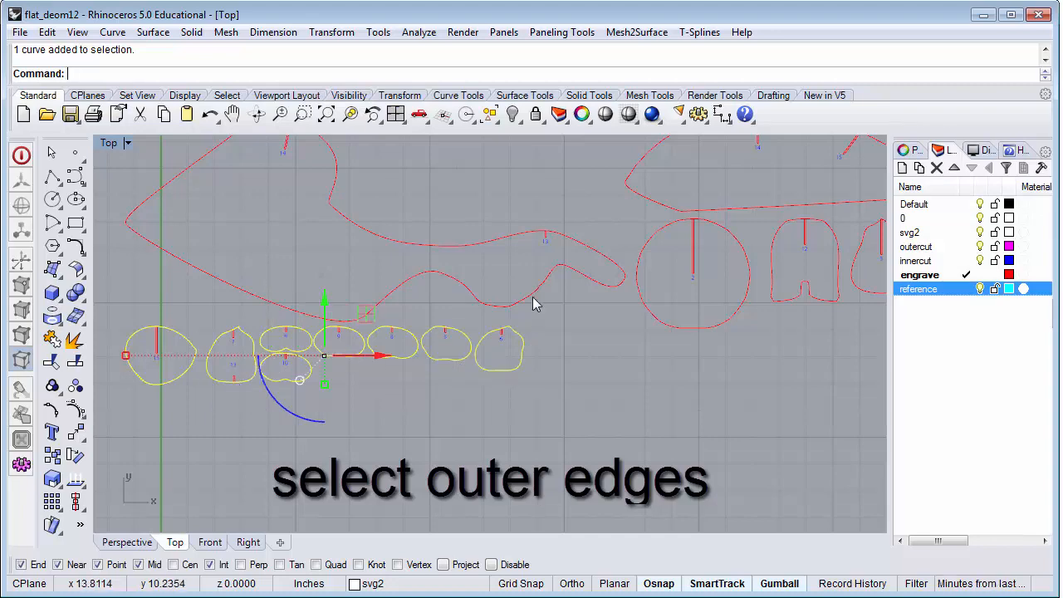
# Step: Add the outer outlines of all remaining parts to the selection and change the selected outlines to the outercut layer
pyautogui.keyDown('shift'); pyautogui.click(561, 271); pyautogui.keyUp('shift')
pyautogui.keyDown('shift'); pyautogui.click(648, 206); pyautogui.keyUp('shift')
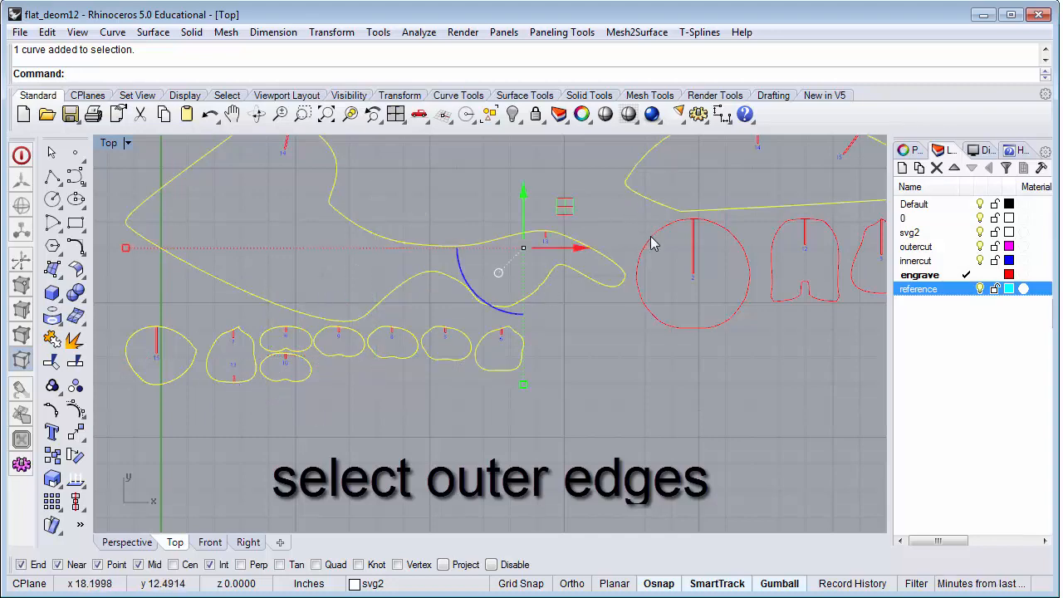
pyautogui.keyDown('shift'); pyautogui.click(653, 241); pyautogui.keyUp('shift')
pyautogui.moveTo(769, 391); pyautogui.dragTo(373, 486, button='right')
pyautogui.keyDown('shift'); pyautogui.click(485, 372); pyautogui.keyUp('shift')
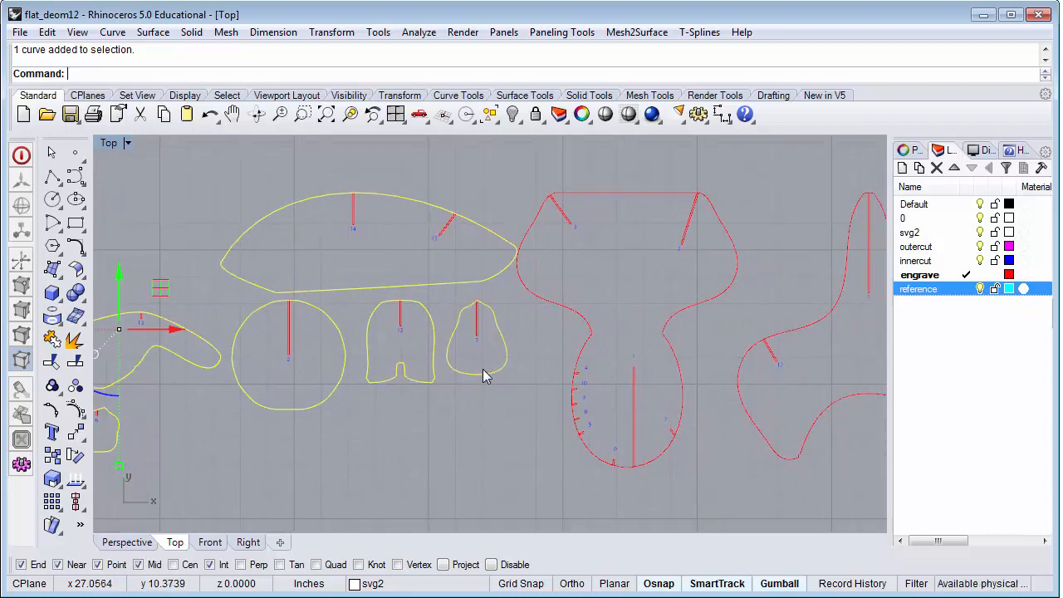
pyautogui.keyDown('shift'); pyautogui.click(692, 314); pyautogui.keyUp('shift')
pyautogui.keyDown('shift'); pyautogui.click(754, 430); pyautogui.keyUp('shift')
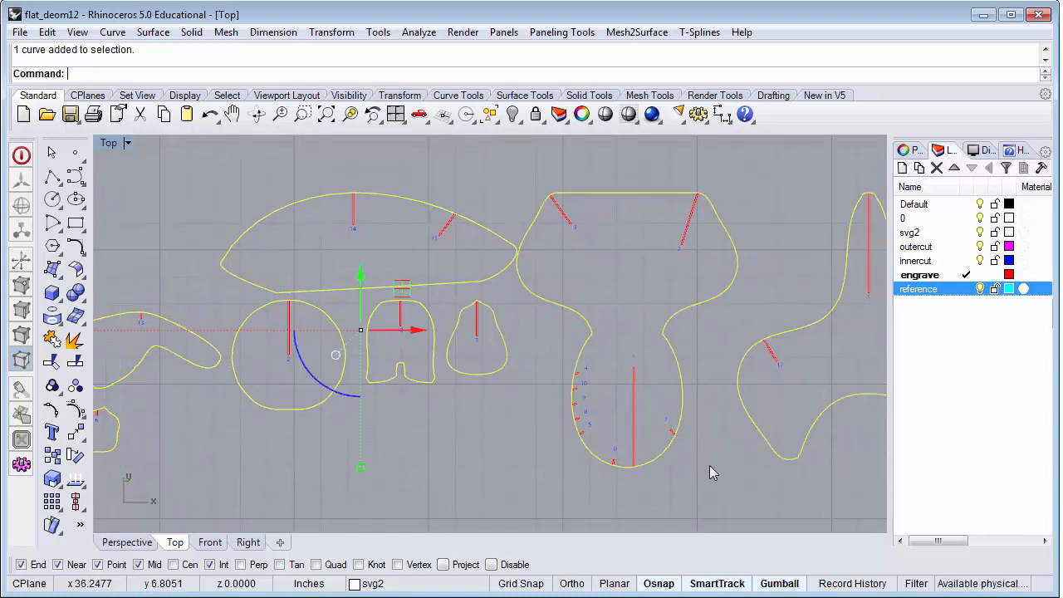
pyautogui.moveTo(657, 444); pyautogui.dragTo(392, 483, button='right')
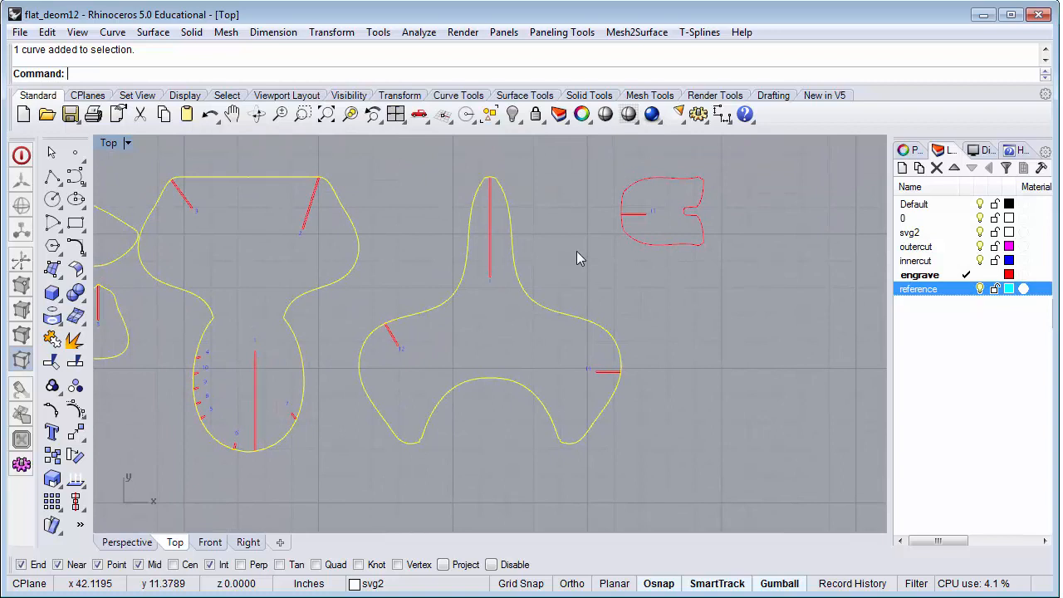
pyautogui.keyDown('shift'); pyautogui.click(691, 249); pyautogui.keyUp('shift')
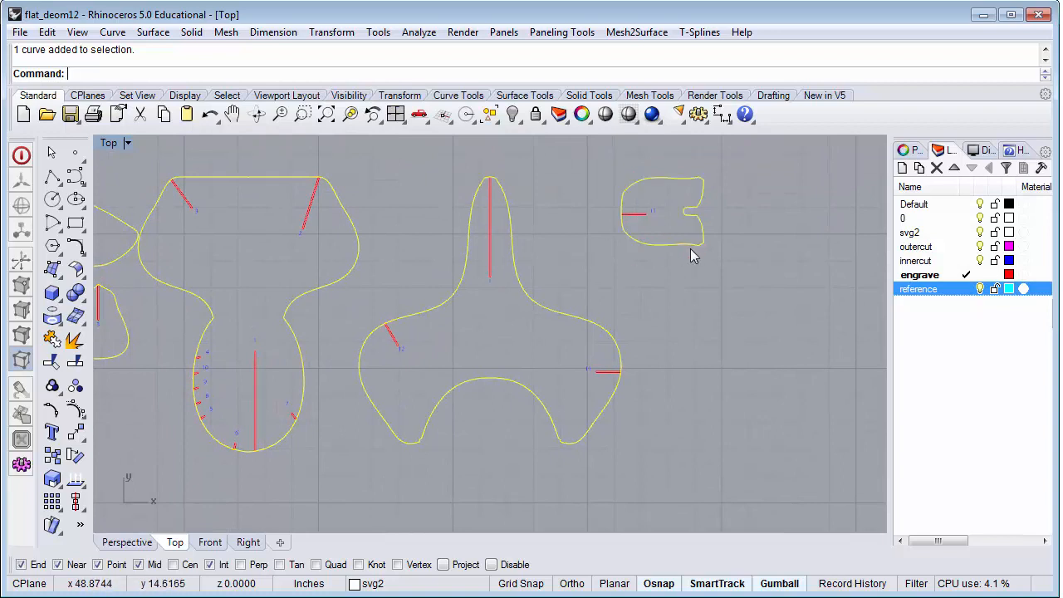
pyautogui.rightClick(936, 248)
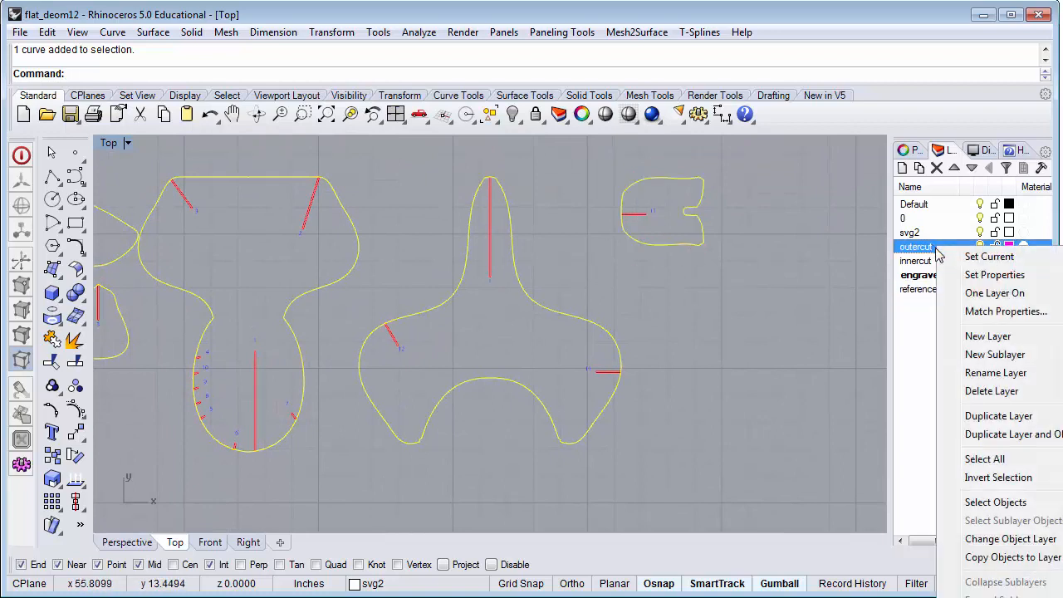
pyautogui.click(1031, 541)
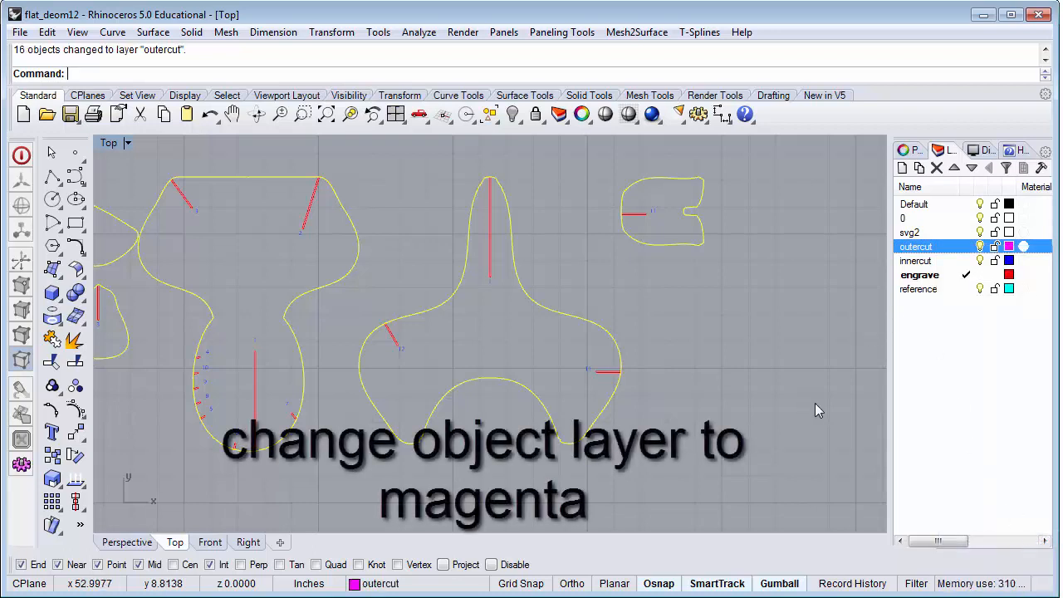
pyautogui.click(791, 405)
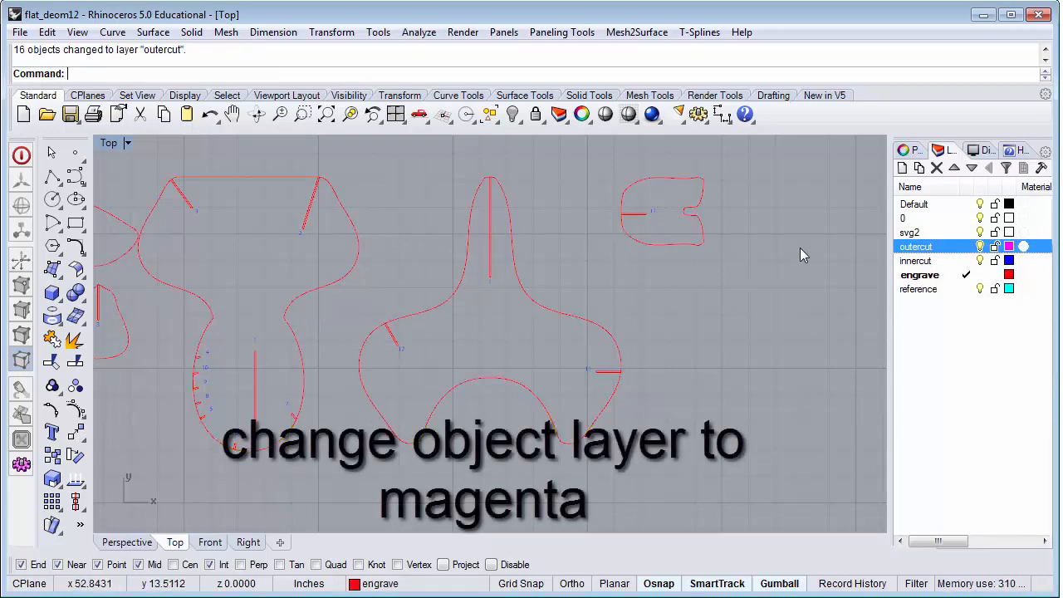
# Step: Select all objects on the outercut layer and set their display colour to Magenta
pyautogui.rightClick(949, 253)
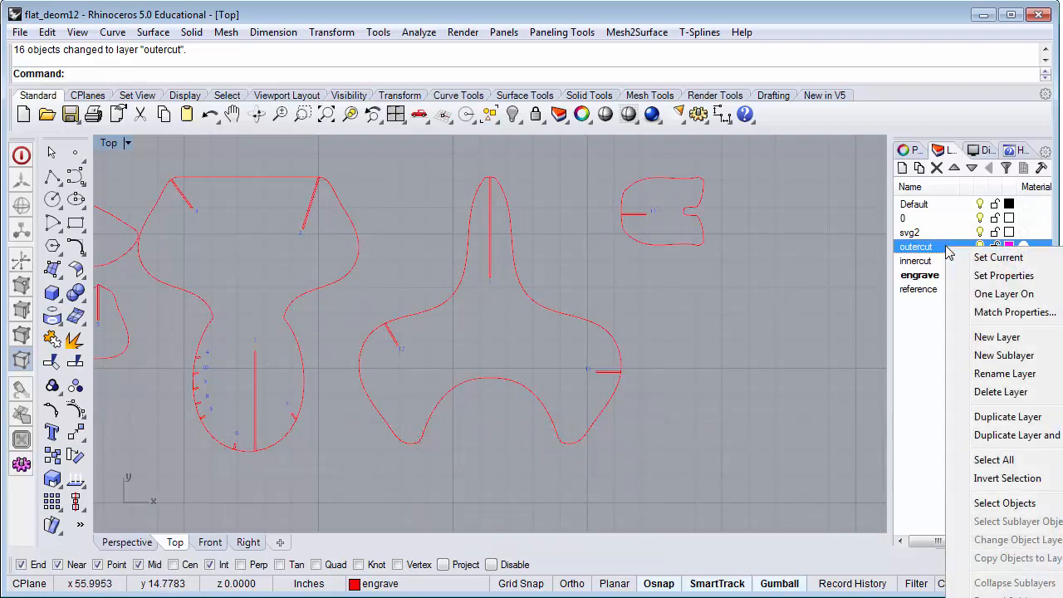
pyautogui.click(1027, 503)
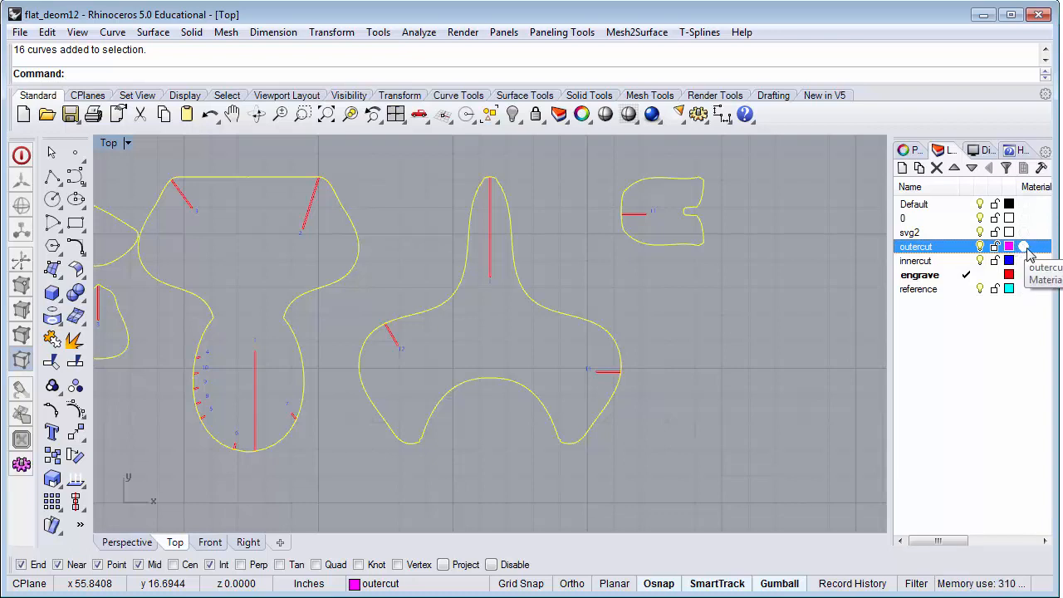
pyautogui.click(909, 150)
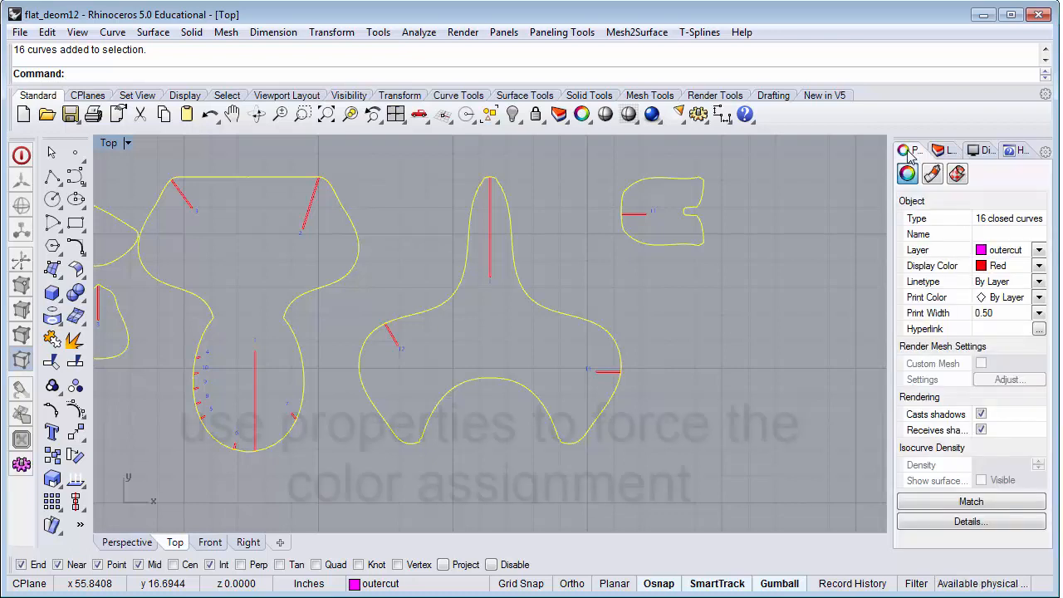
pyautogui.click(1039, 267)
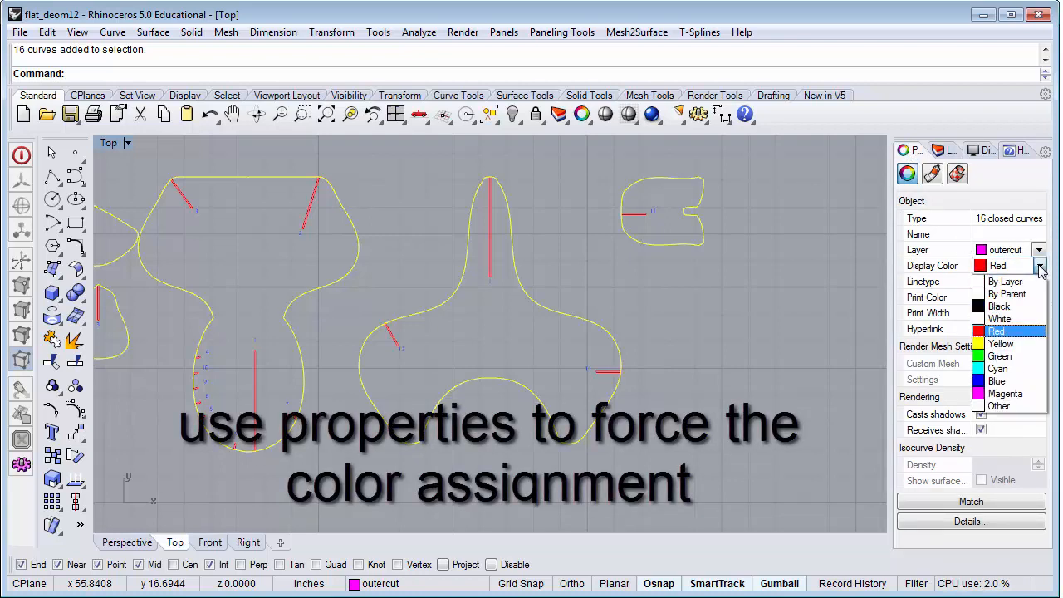
pyautogui.click(1007, 397)
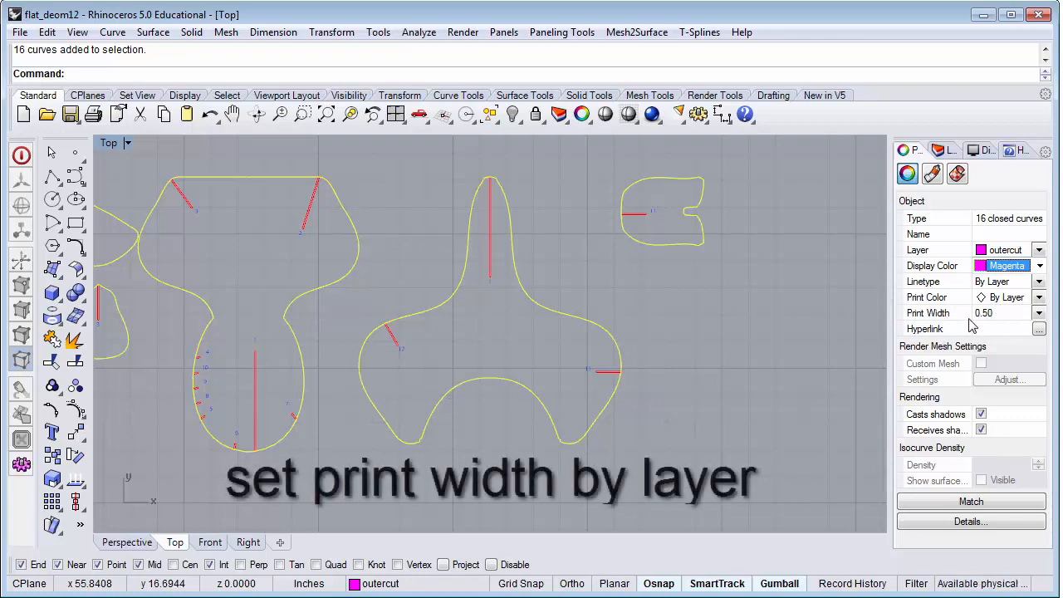
# Step: Set the outercut curves' print width to By Layer and their print colour to Magenta, and clear the selection
pyautogui.click(1039, 316)
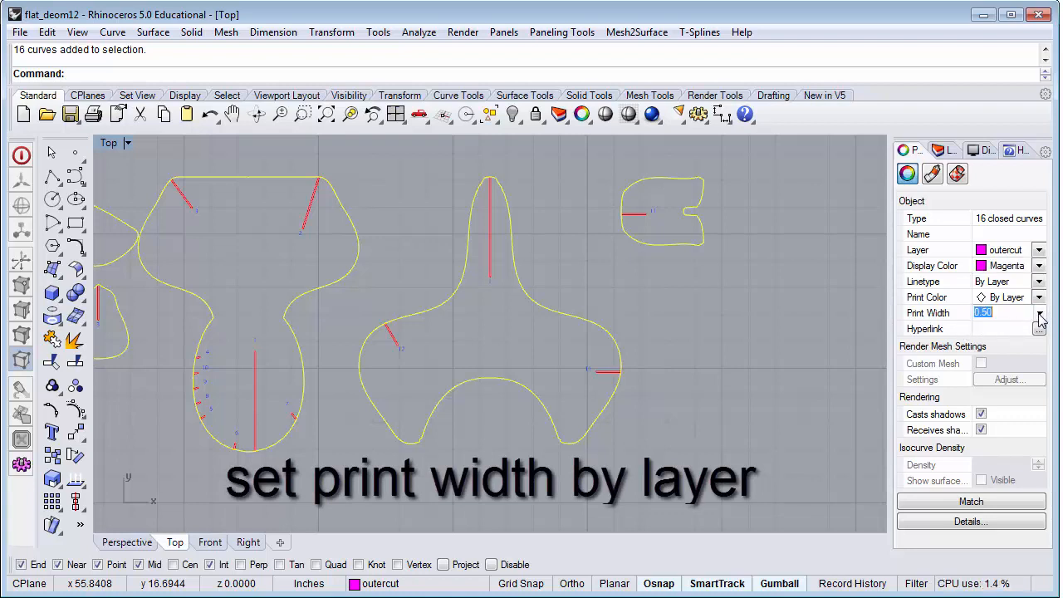
pyautogui.click(1039, 314)
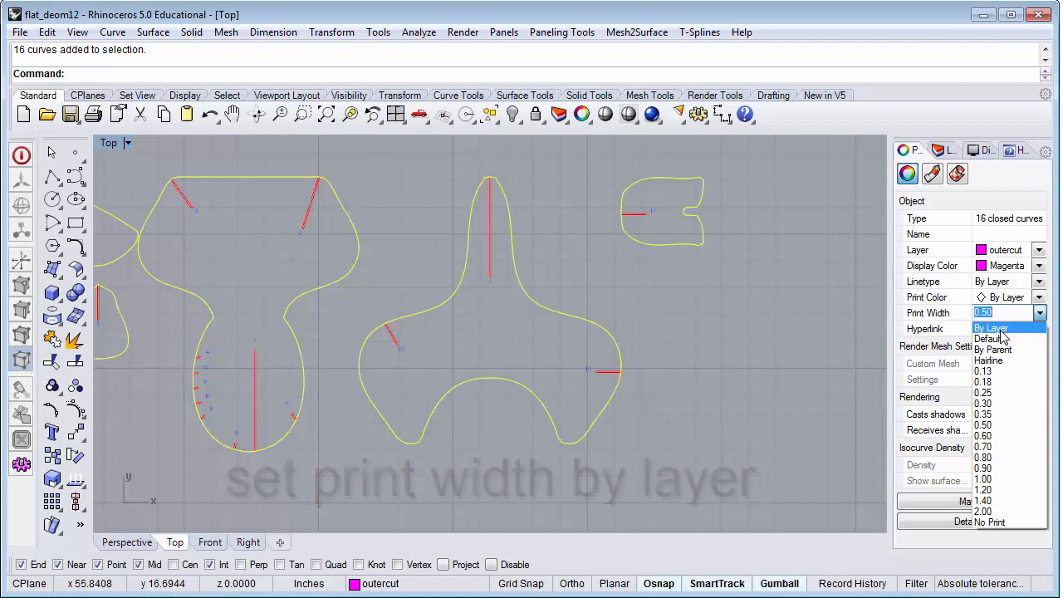
pyautogui.click(1001, 328)
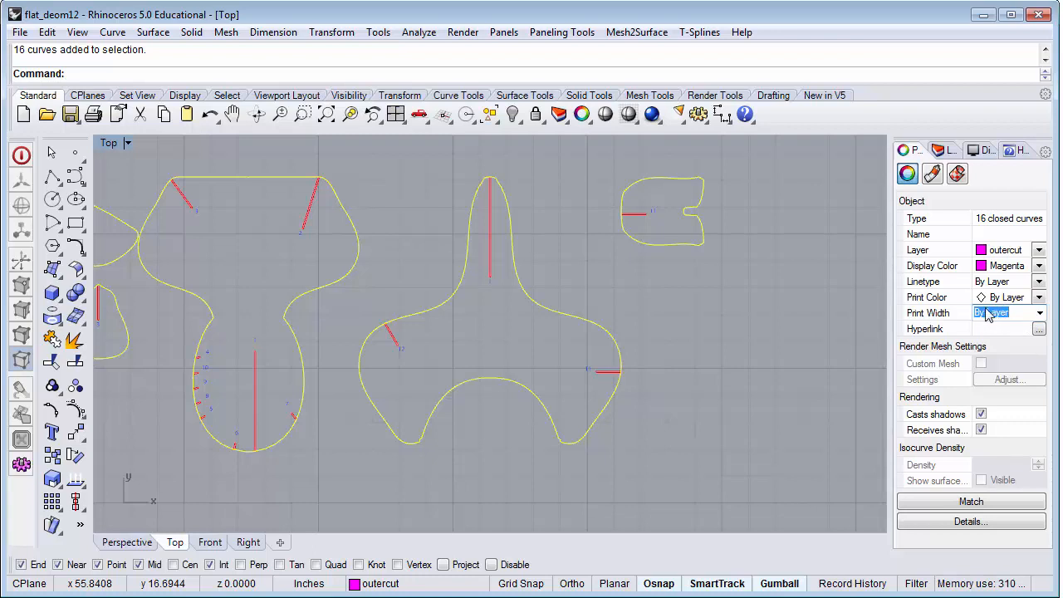
pyautogui.click(1039, 299)
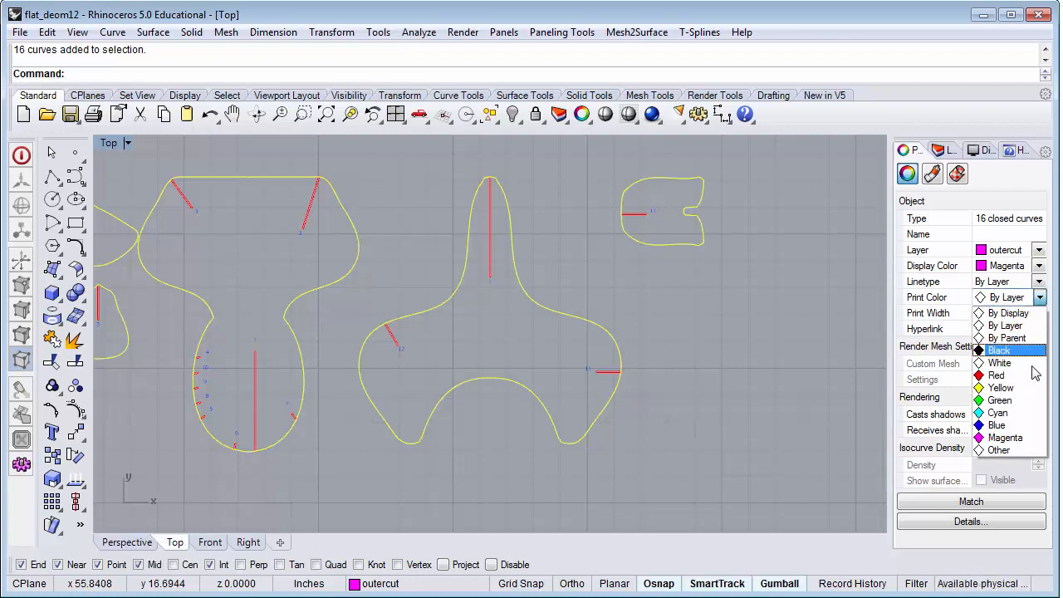
pyautogui.click(1028, 437)
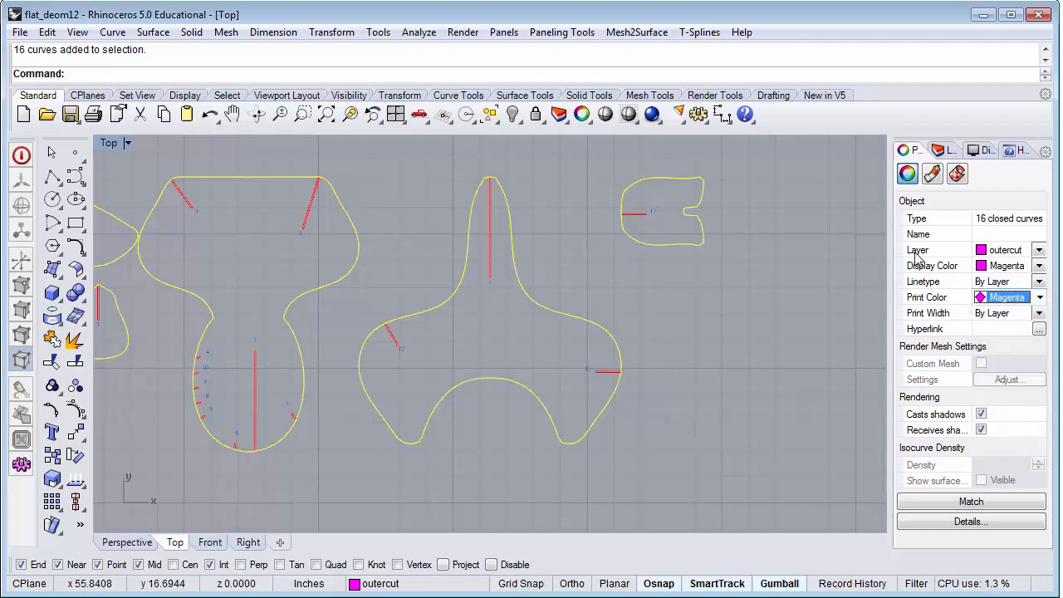
pyautogui.click(736, 338)
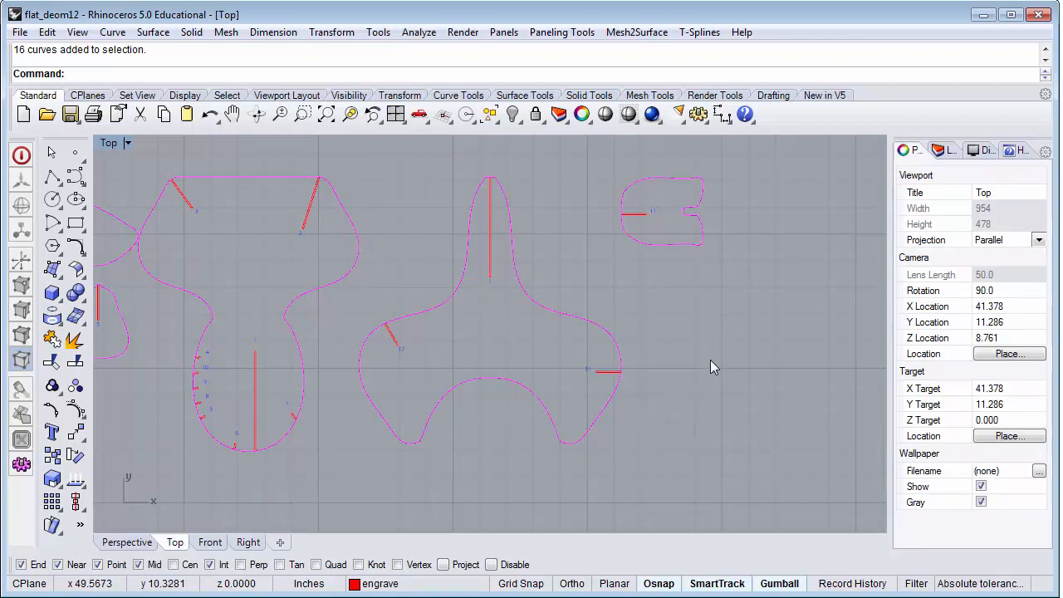
# Step: Lock the outercut layer and select the slots of the three-lobed part and its small notched neighbour, plus the large hourglass part's long slots
pyautogui.click(945, 151)
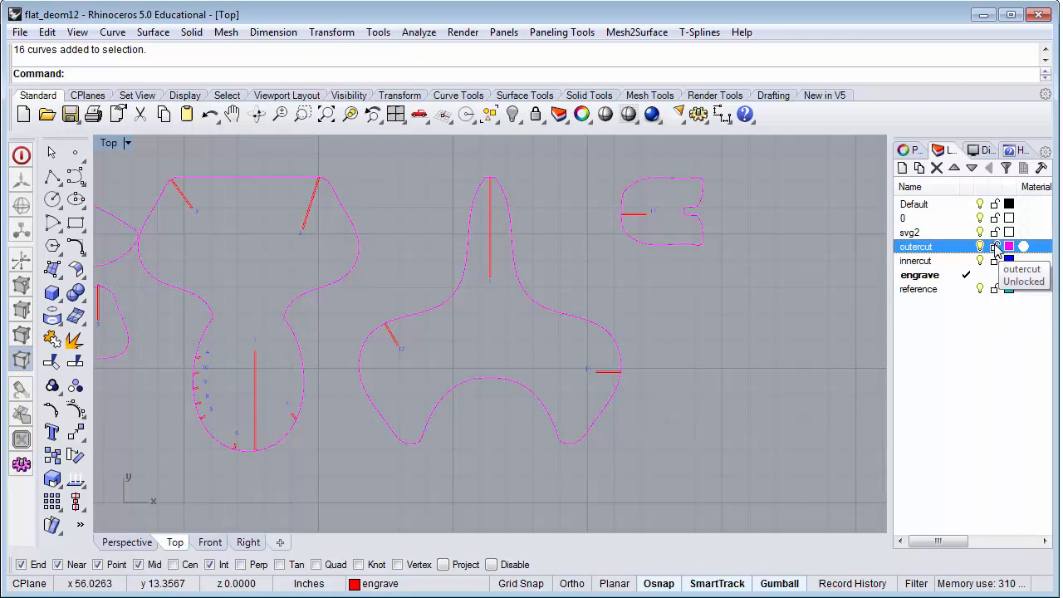
pyautogui.click(995, 247)
pyautogui.click(642, 216)
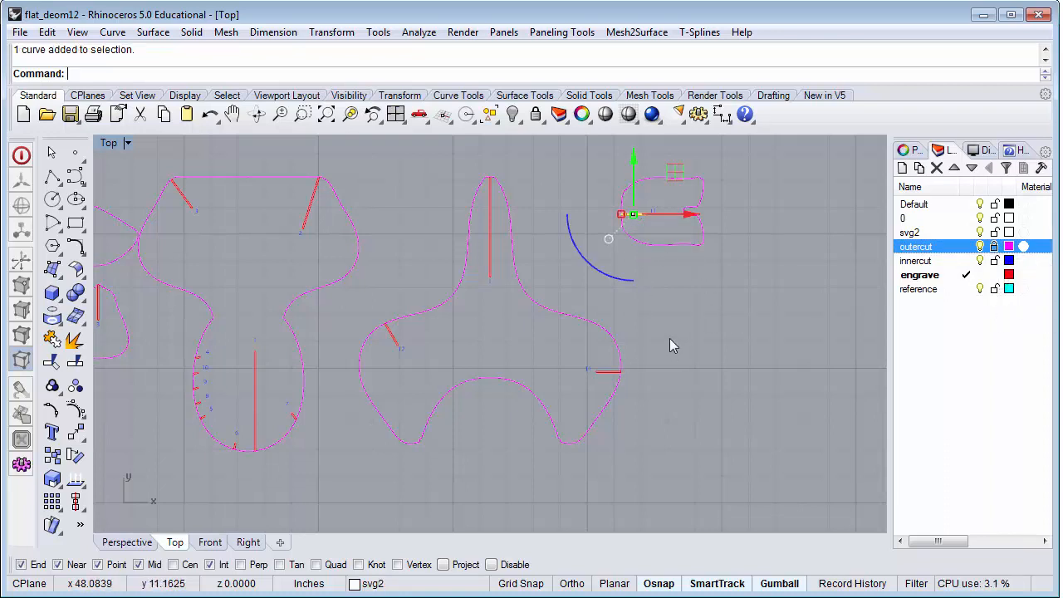
pyautogui.keyDown('shift'); pyautogui.moveTo(608, 375); pyautogui.dragTo(579, 366); pyautogui.keyUp('shift')
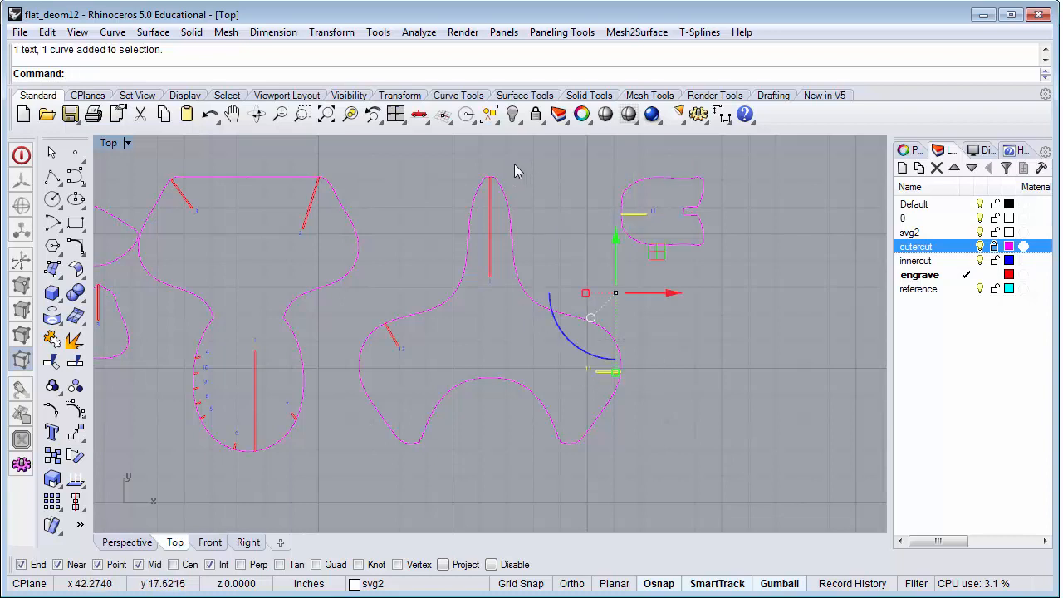
pyautogui.keyDown('shift'); pyautogui.click(490, 186); pyautogui.keyUp('shift')
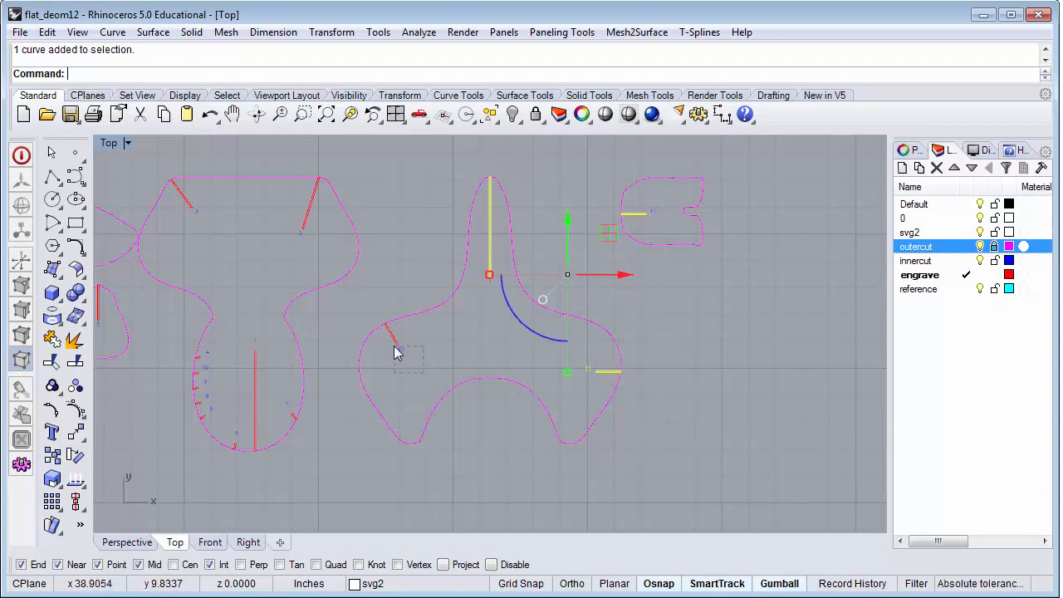
pyautogui.keyDown('shift'); pyautogui.moveTo(423, 372); pyautogui.dragTo(396, 348); pyautogui.keyUp('shift')
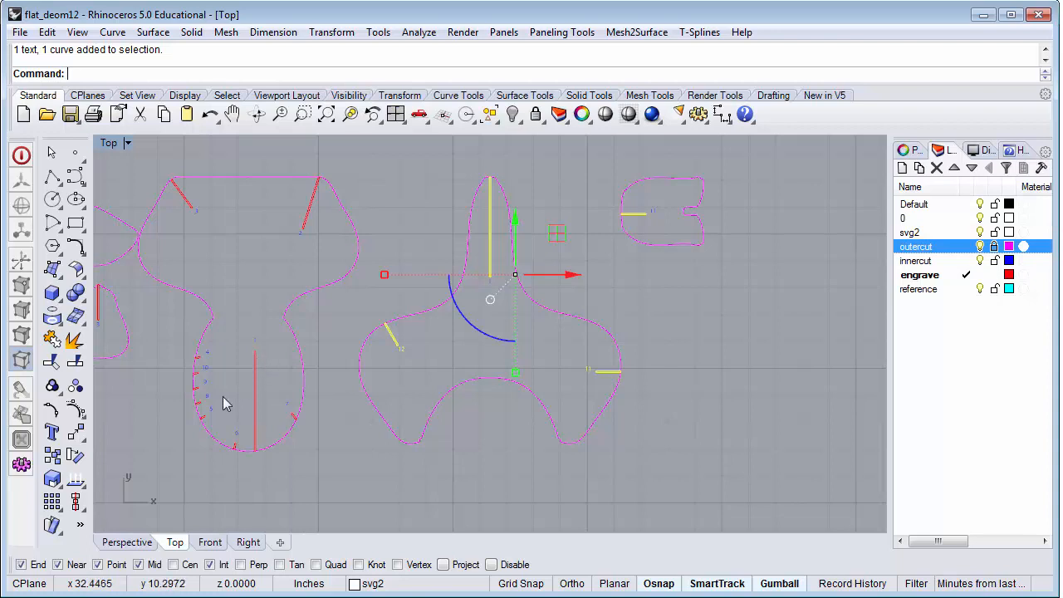
pyautogui.keyDown('shift'); pyautogui.click(255, 368); pyautogui.keyUp('shift')
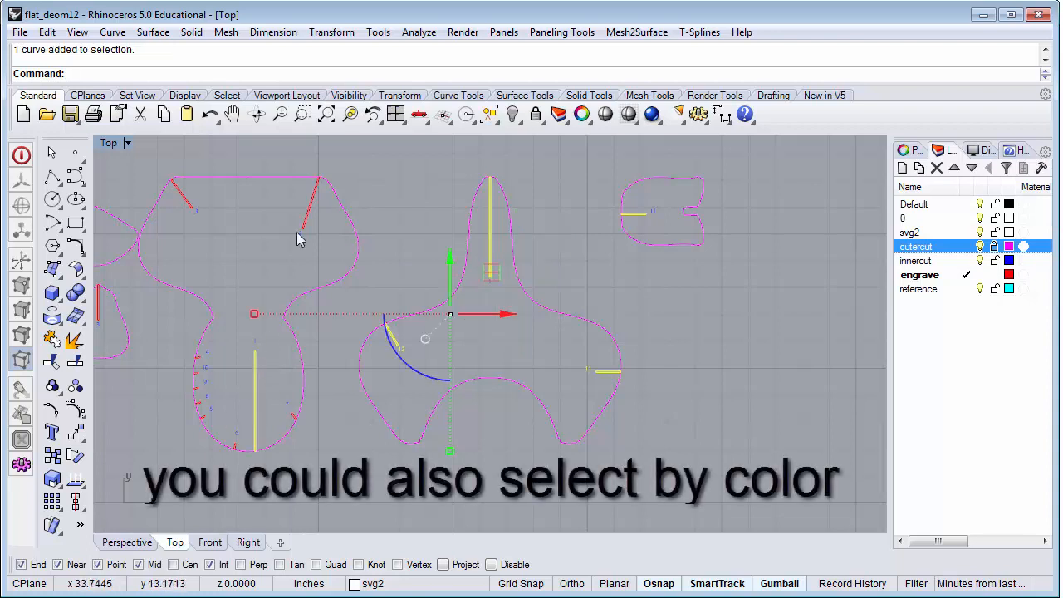
pyautogui.keyDown('shift'); pyautogui.click(189, 219); pyautogui.keyUp('shift')
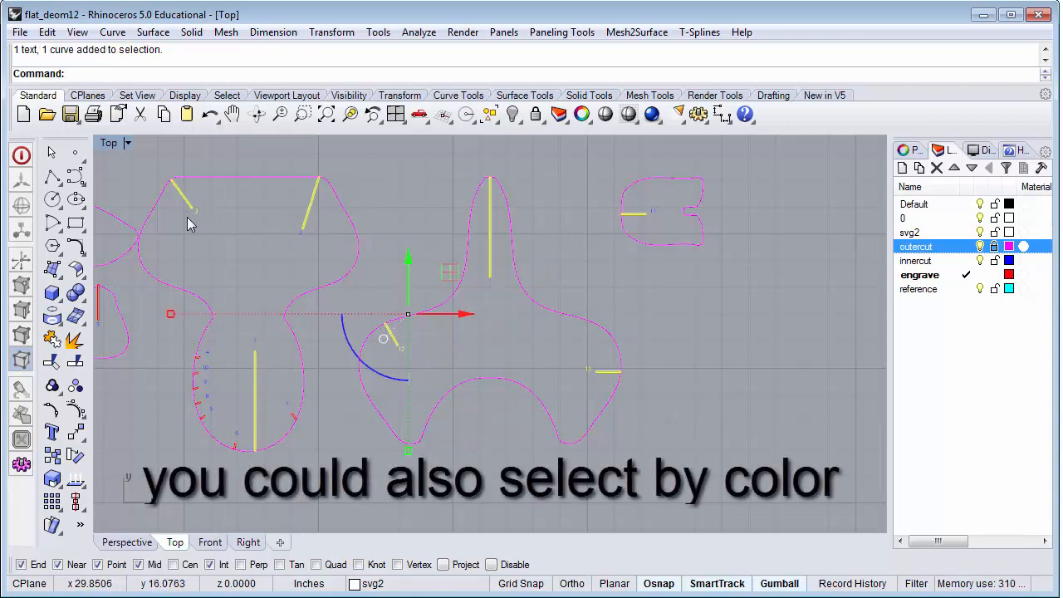
# Step: Add the slots of the large dome-shaped part and the three parts beneath it to the selection
pyautogui.moveTo(169, 425); pyautogui.dragTo(539, 461, button='right')
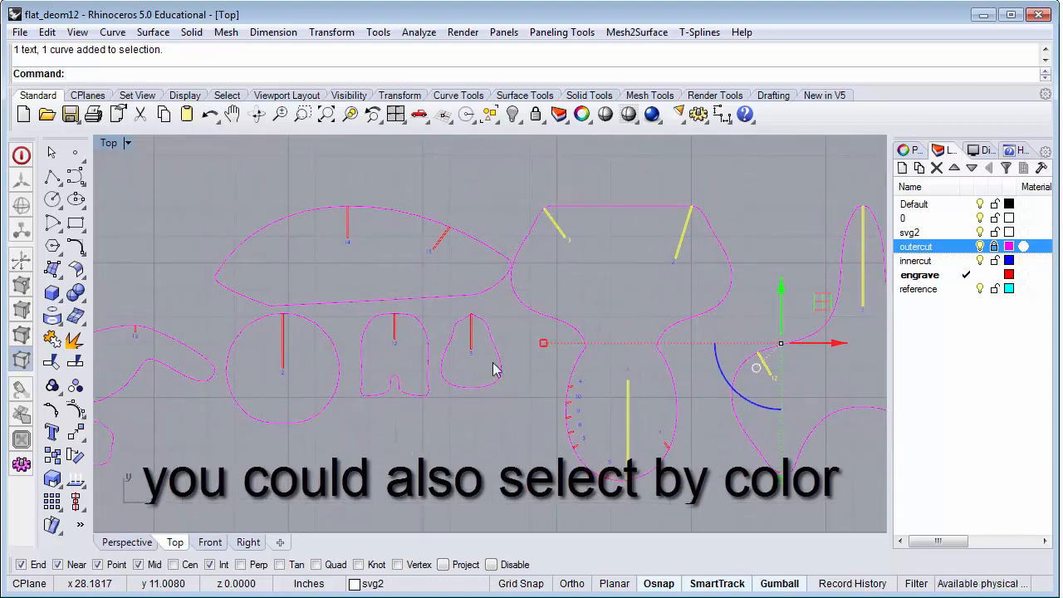
pyautogui.keyDown('shift'); pyautogui.click(471, 336); pyautogui.keyUp('shift')
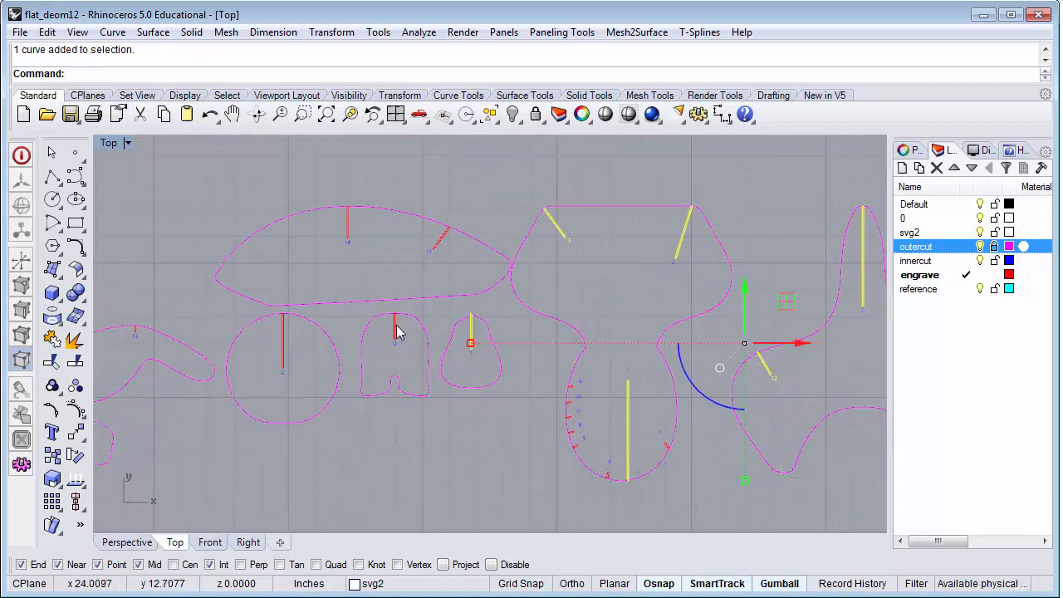
pyautogui.keyDown('shift'); pyautogui.click(395, 329); pyautogui.keyUp('shift')
pyautogui.keyDown('shift'); pyautogui.click(282, 341); pyautogui.keyUp('shift')
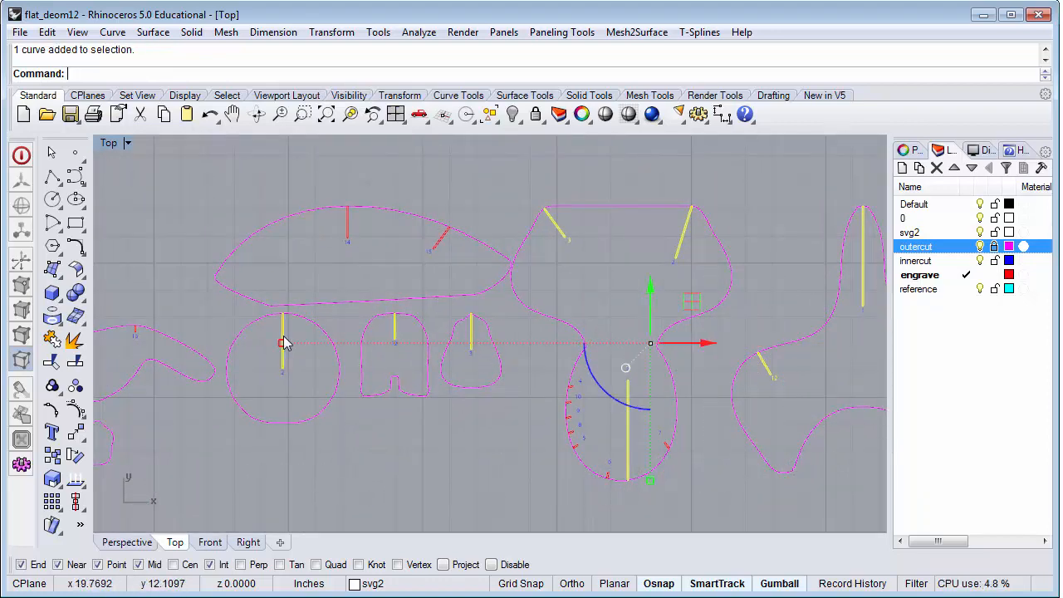
pyautogui.keyDown('shift'); pyautogui.click(348, 229); pyautogui.keyUp('shift')
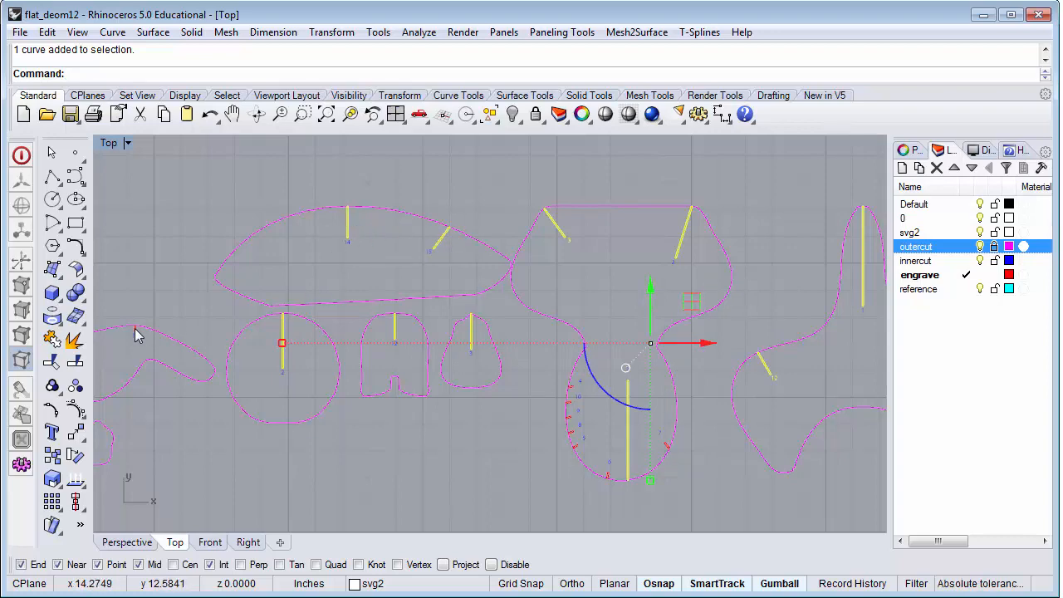
# Step: Add the seven short edge slots labelled 4 to 10 on the hourglass part's lower lobe to the selection
pyautogui.scroll(10, 698, 474)
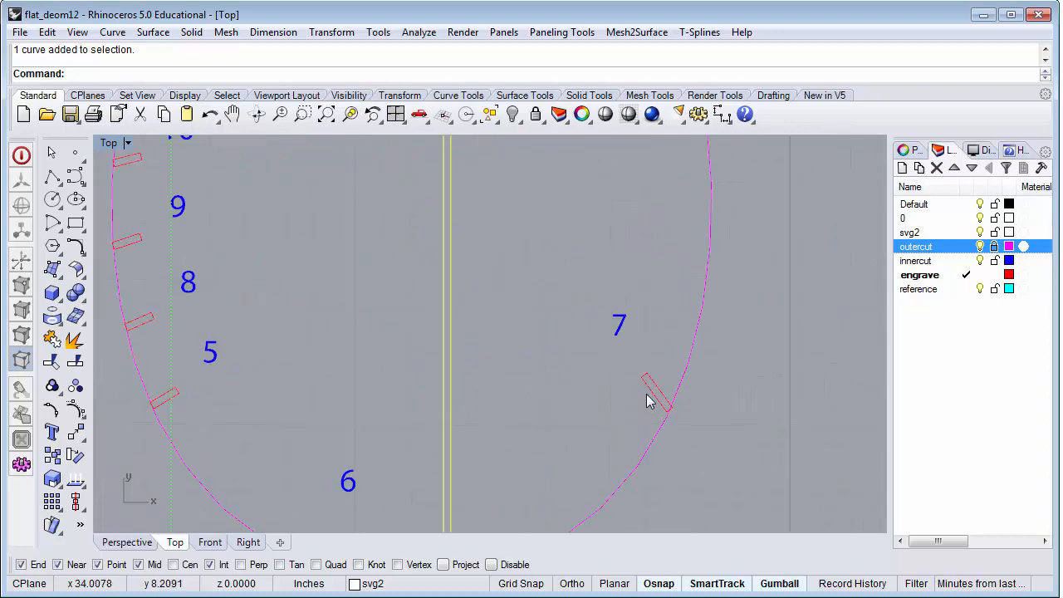
pyautogui.keyDown('shift'); pyautogui.click(650, 401); pyautogui.keyUp('shift')
pyautogui.scroll(-5, 449, 498)
pyautogui.scroll(4, 380, 498)
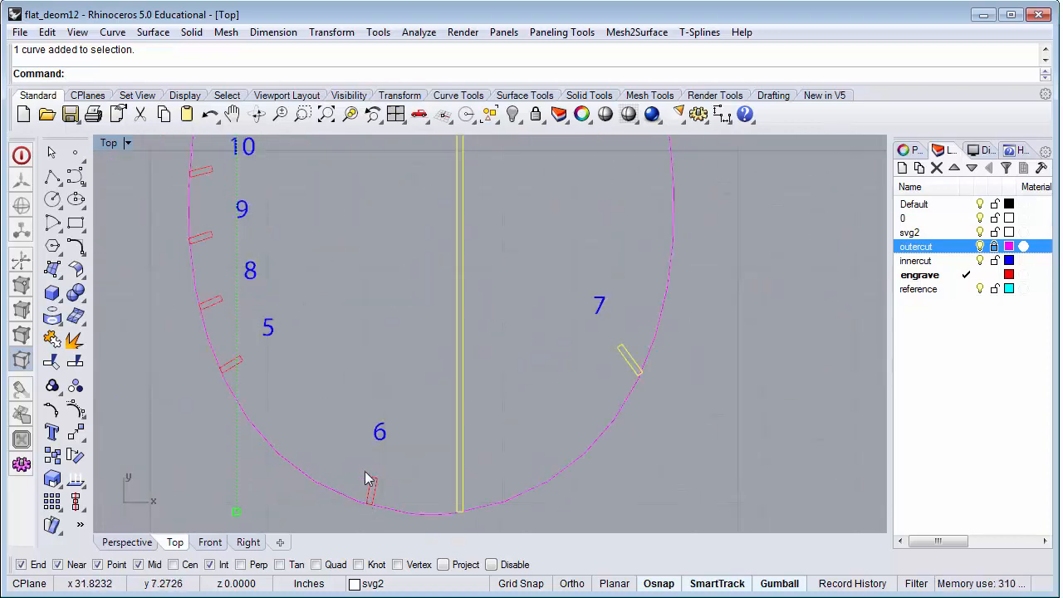
pyautogui.keyDown('shift'); pyautogui.click(236, 364); pyautogui.keyUp('shift')
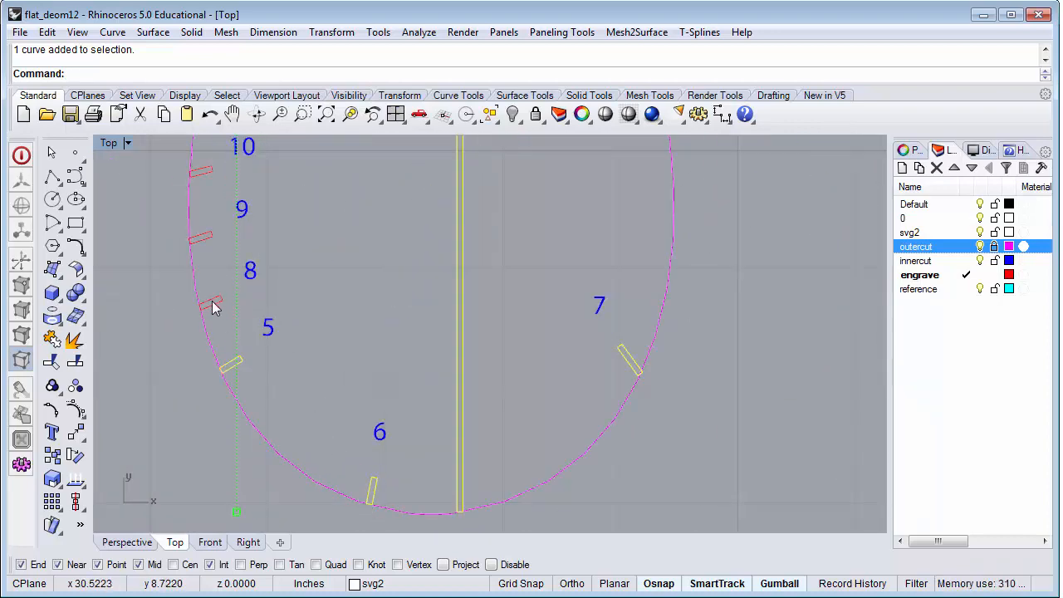
pyautogui.keyDown('shift'); pyautogui.click(207, 238); pyautogui.keyUp('shift')
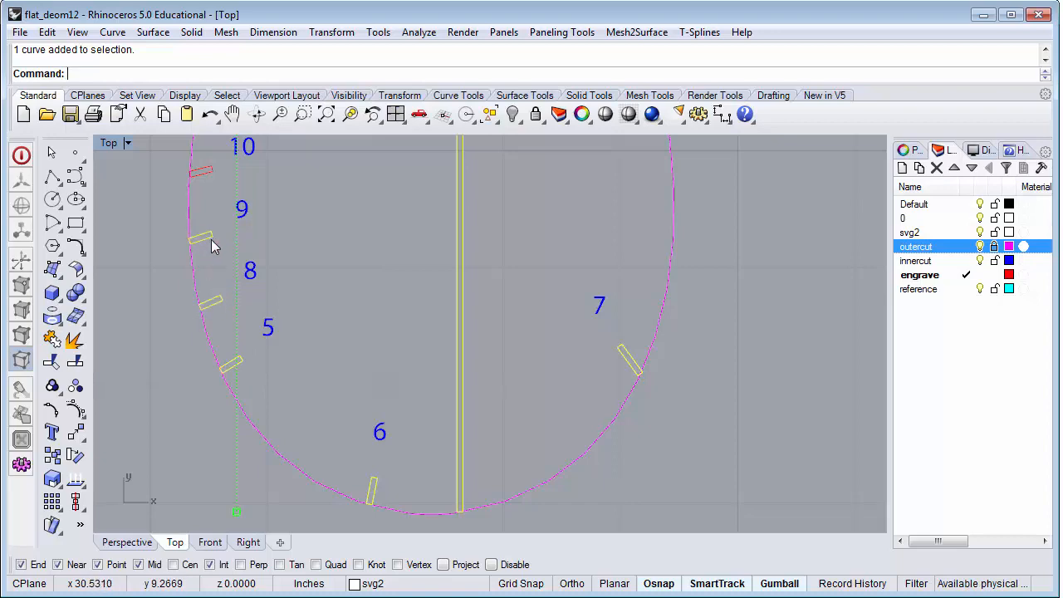
pyautogui.moveTo(355, 211); pyautogui.dragTo(623, 431, button='right')
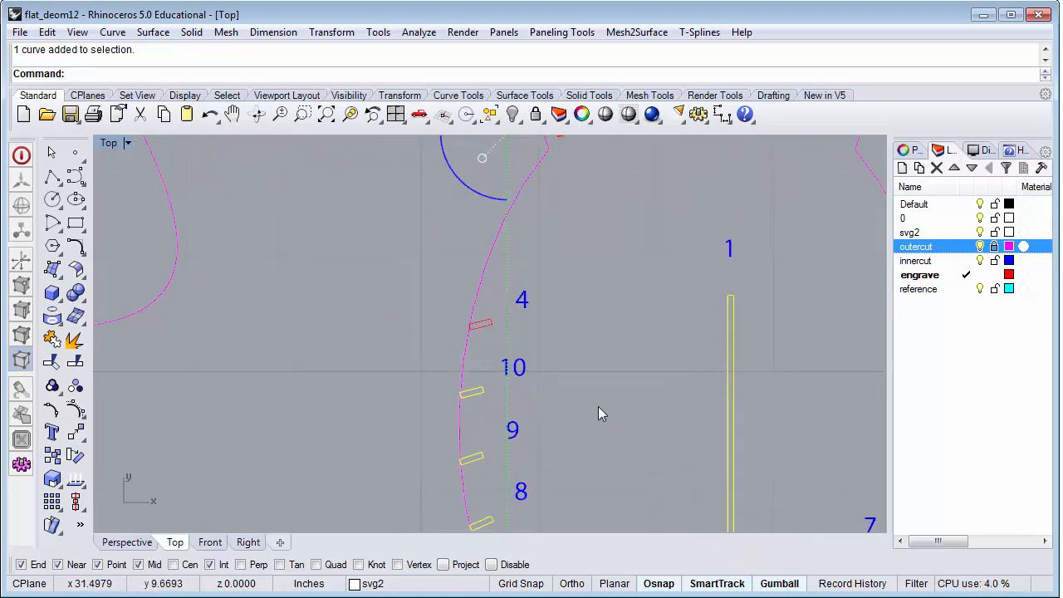
pyautogui.scroll(-4, 586, 401)
pyautogui.scroll(6, 516, 355)
pyautogui.keyDown('shift'); pyautogui.click(526, 345); pyautogui.keyUp('shift')
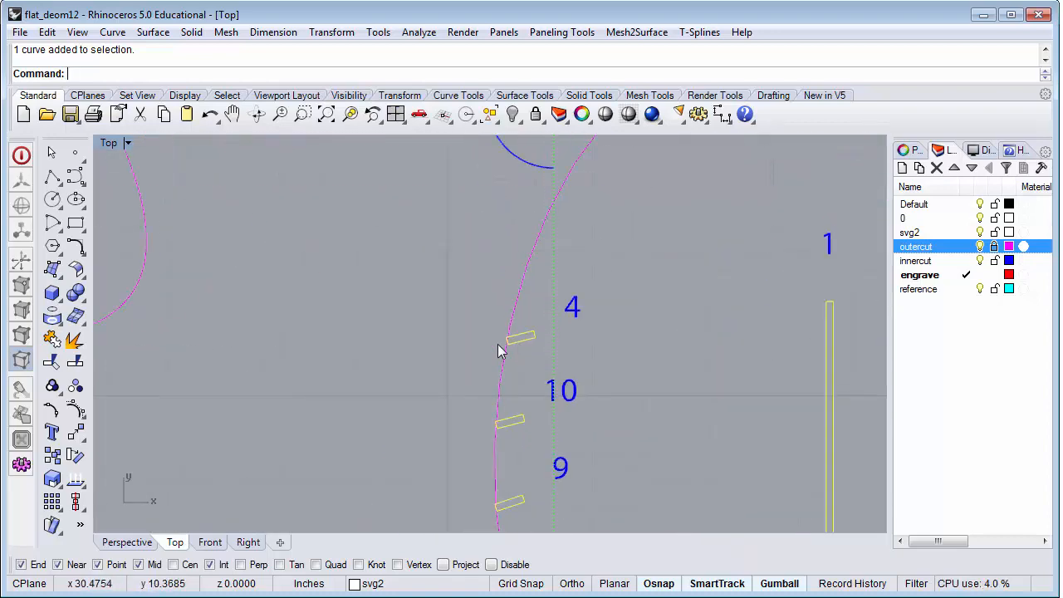
# Step: Add the slots of the row of small rounded parts labelled 4 to 10 to the selection, including slot 13
pyautogui.scroll(-6, 379, 324)
pyautogui.moveTo(273, 380); pyautogui.dragTo(676, 340, button='right')
pyautogui.scroll(12, 523, 317)
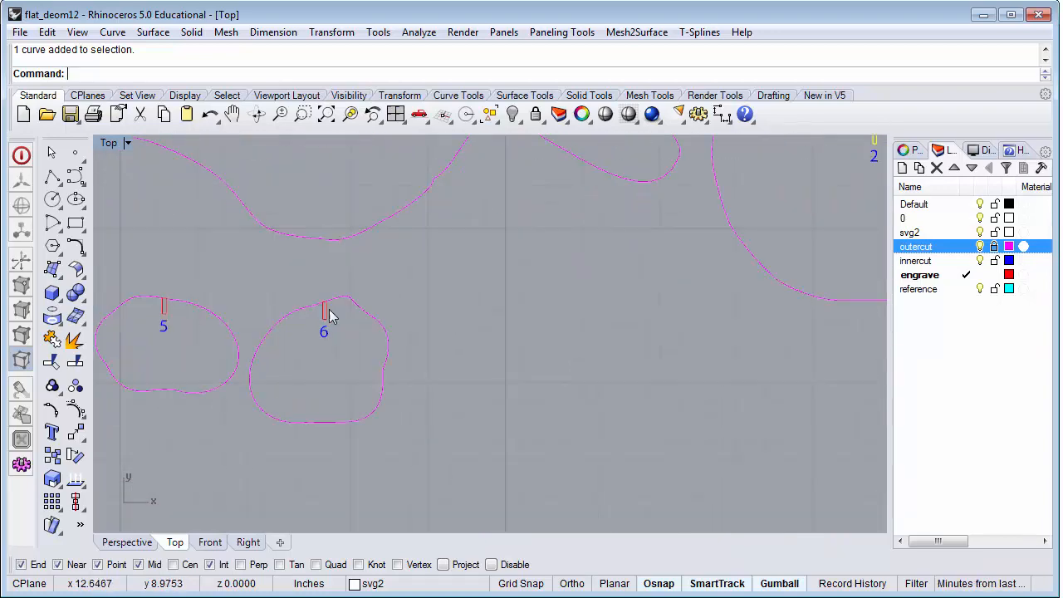
pyautogui.keyDown('shift'); pyautogui.click(327, 313); pyautogui.keyUp('shift')
pyautogui.keyDown('shift'); pyautogui.click(163, 309); pyautogui.keyUp('shift')
pyautogui.moveTo(191, 458); pyautogui.dragTo(798, 394, button='right')
pyautogui.keyDown('shift'); pyautogui.click(628, 242); pyautogui.keyUp('shift')
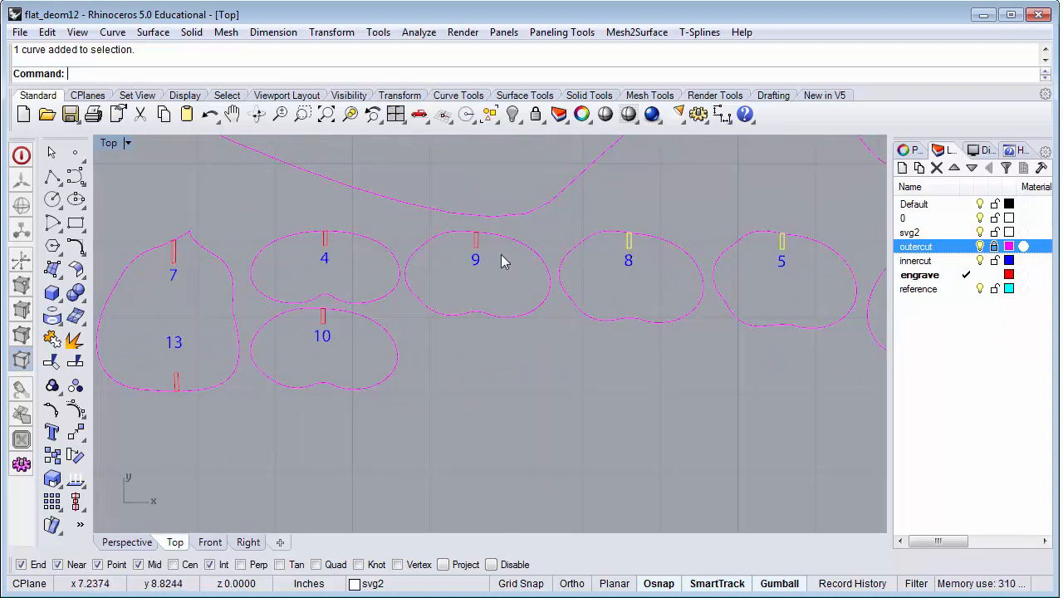
pyautogui.keyDown('shift'); pyautogui.click(322, 318); pyautogui.keyUp('shift')
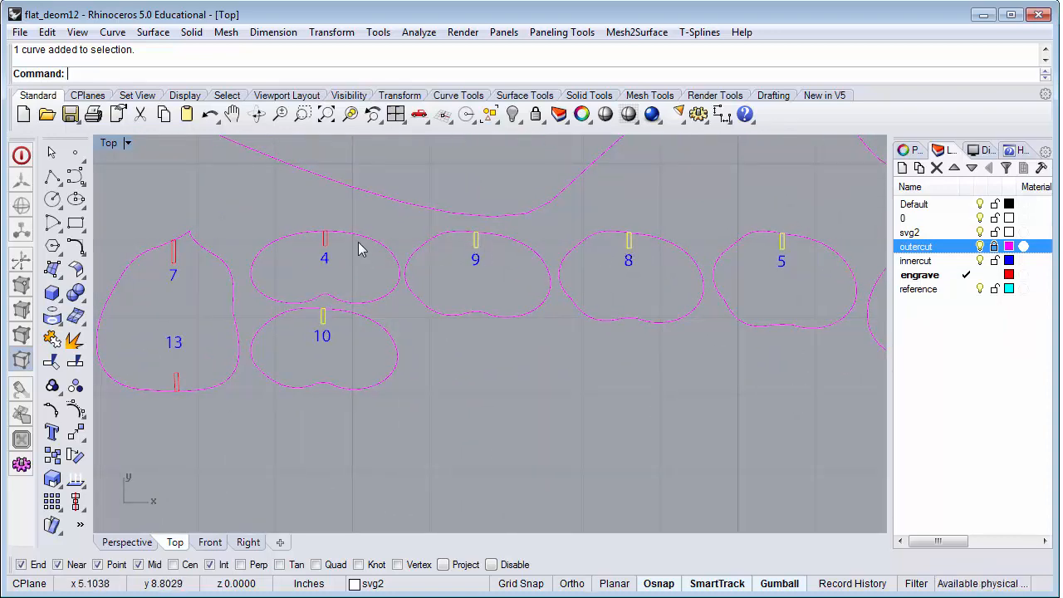
pyautogui.keyDown('shift'); pyautogui.click(175, 252); pyautogui.keyUp('shift')
pyautogui.keyDown('shift'); pyautogui.click(176, 378); pyautogui.keyUp('shift')
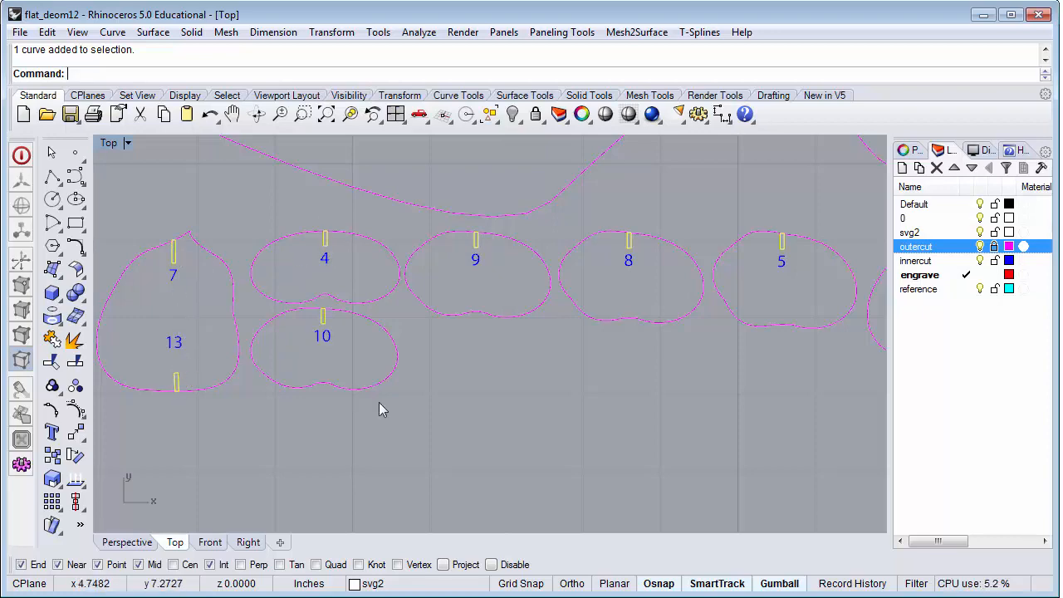
# Step: Add the slanted slot near the peak of the large long-tailed part to the selection
pyautogui.scroll(-5, 378, 406)
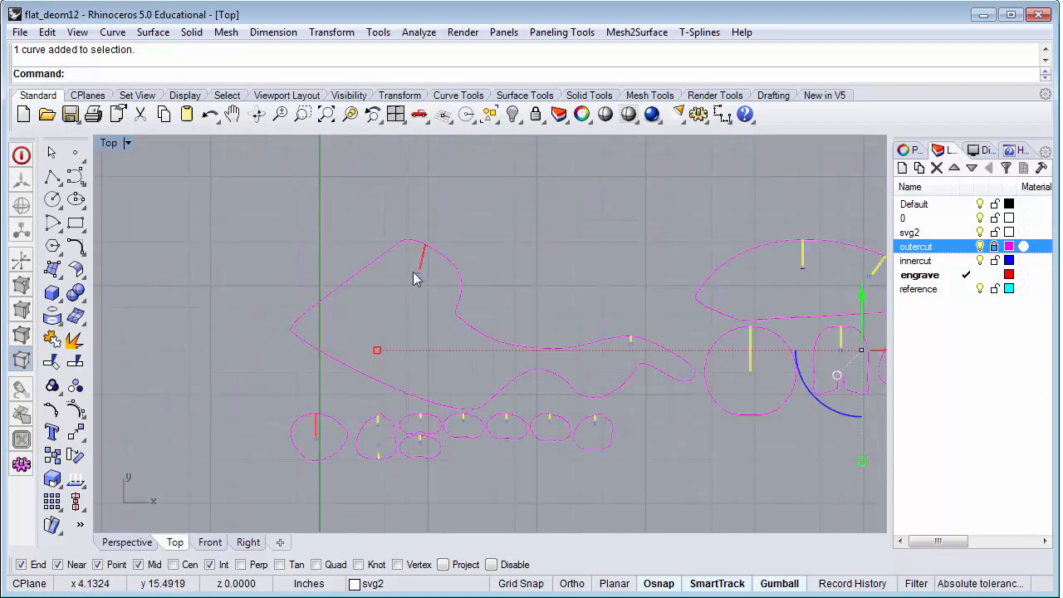
pyautogui.scroll(5, 415, 280)
pyautogui.keyDown('shift'); pyautogui.click(408, 279); pyautogui.keyUp('shift')
pyautogui.scroll(-6, 408, 281)
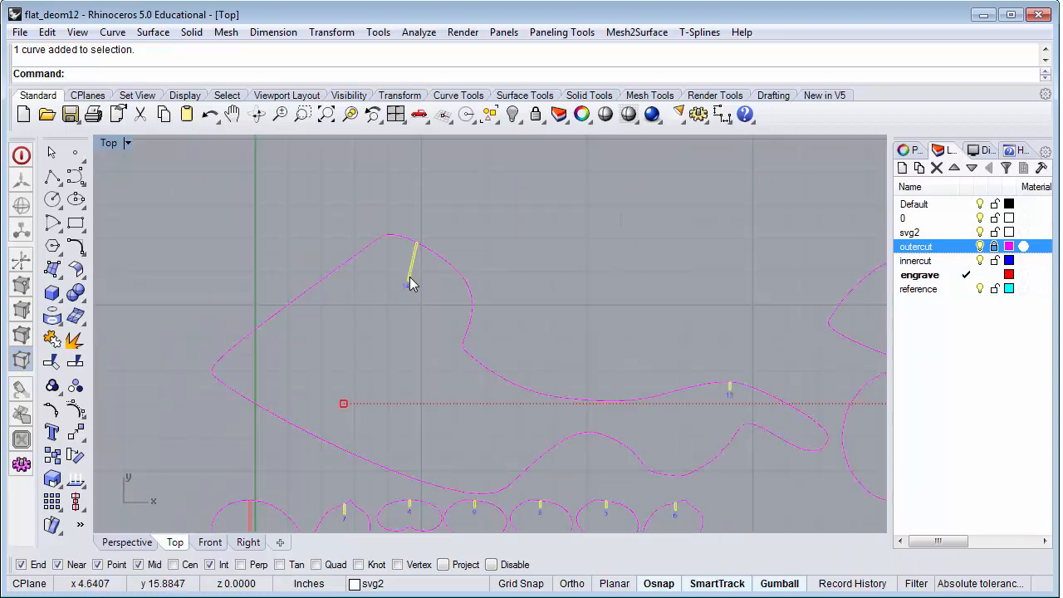
# Step: Move all the selected slots to the innercut layer
pyautogui.scroll(-1, 831, 288)
pyautogui.scroll(5, 716, 474)
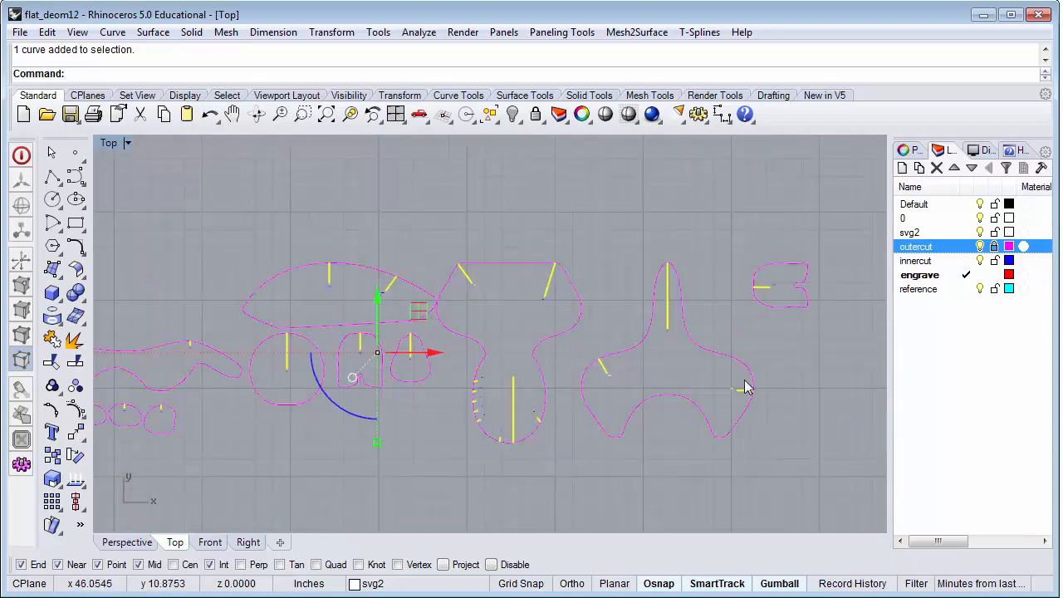
pyautogui.scroll(-2, 714, 474)
pyautogui.scroll(-2, 712, 473)
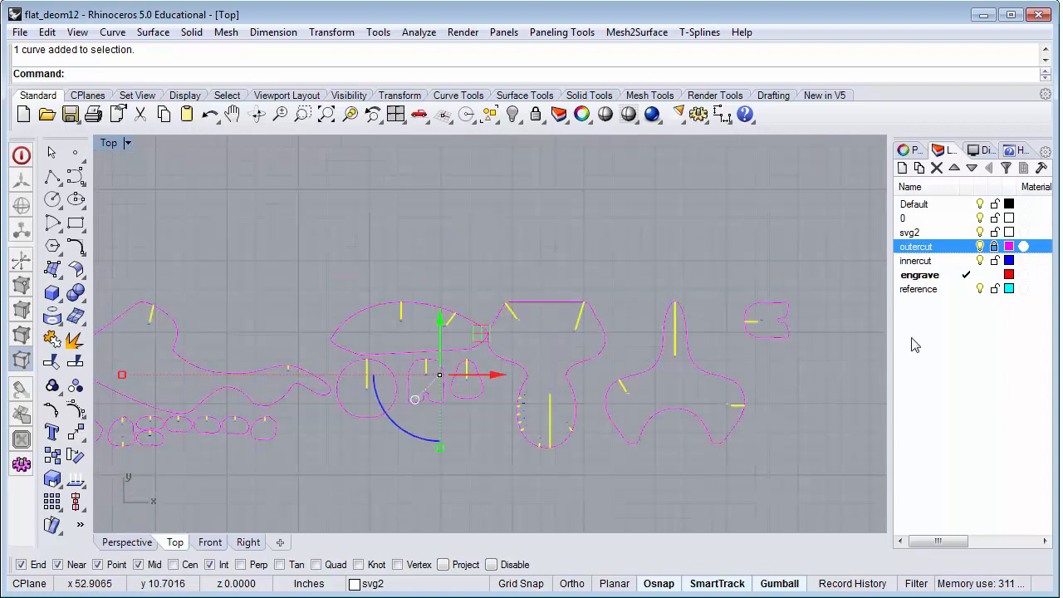
pyautogui.rightClick(947, 264)
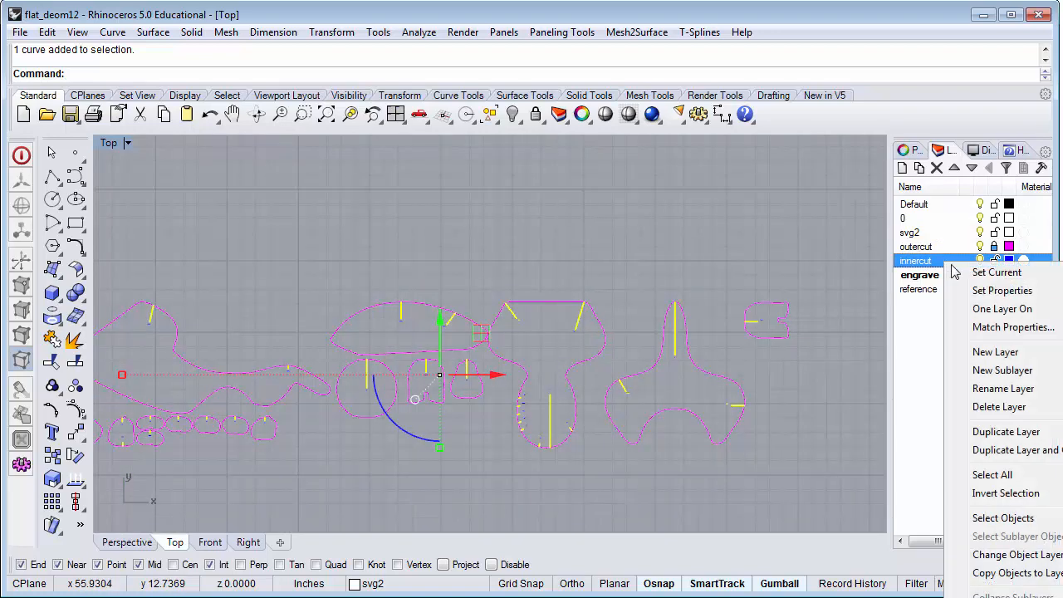
pyautogui.click(1020, 554)
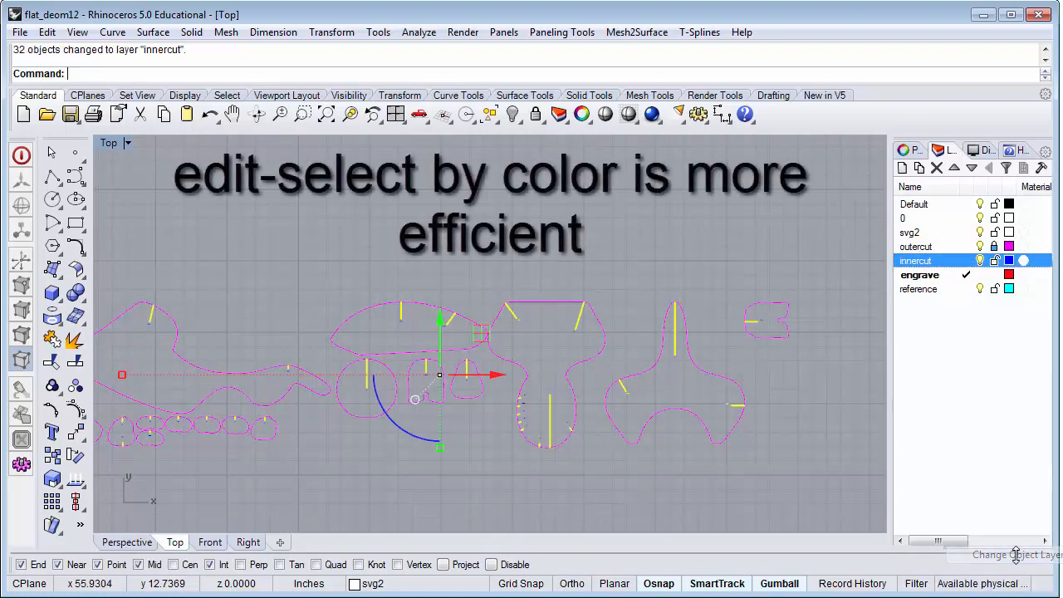
# Step: Set the slots' display colour and print colour to Blue and their print width to By Layer, and clear the selection
pyautogui.click(918, 151)
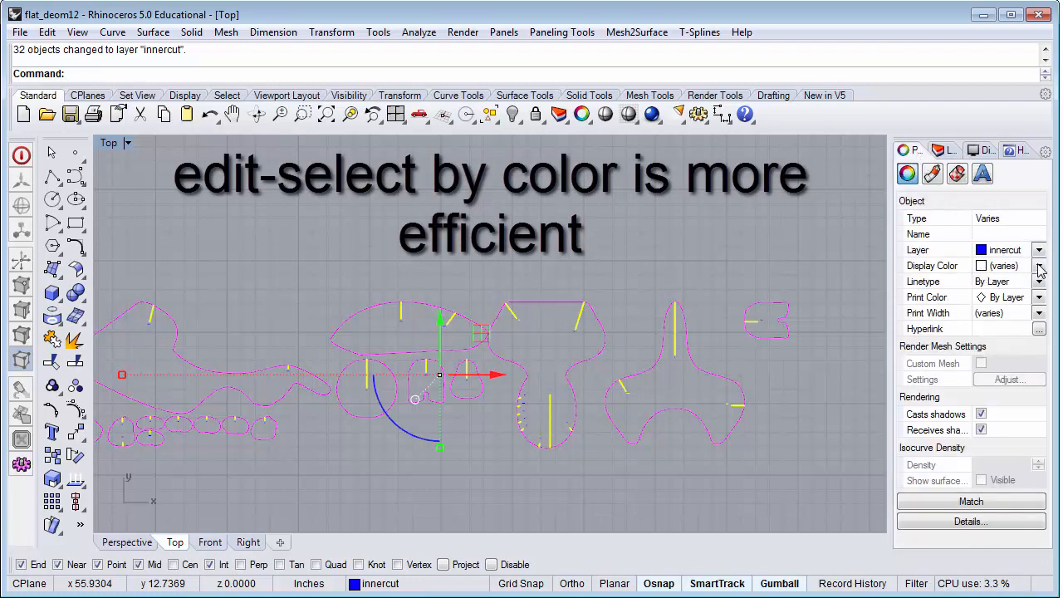
pyautogui.click(1039, 268)
pyautogui.click(1022, 382)
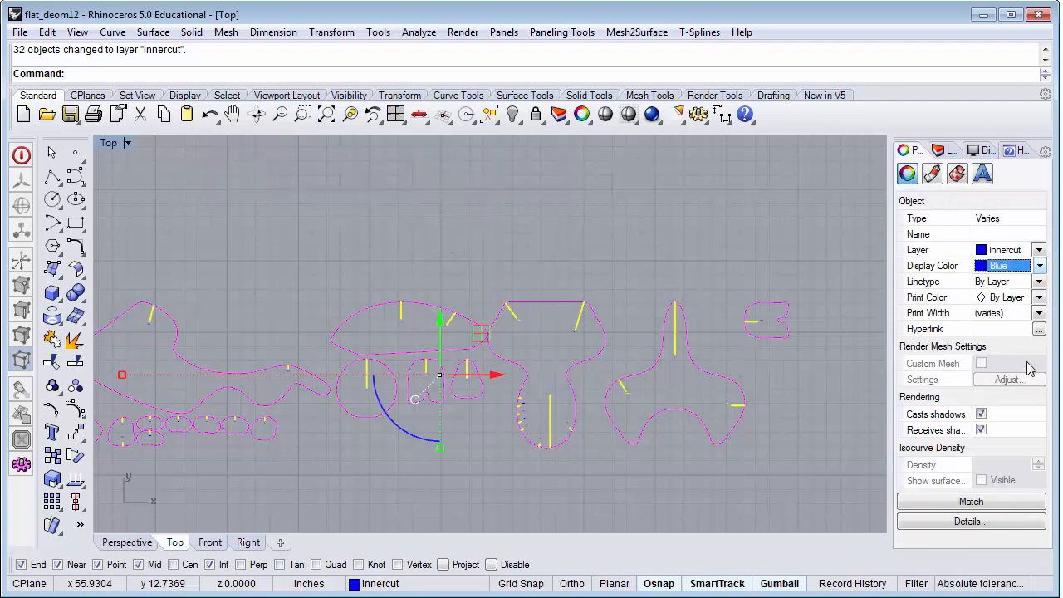
pyautogui.click(1039, 297)
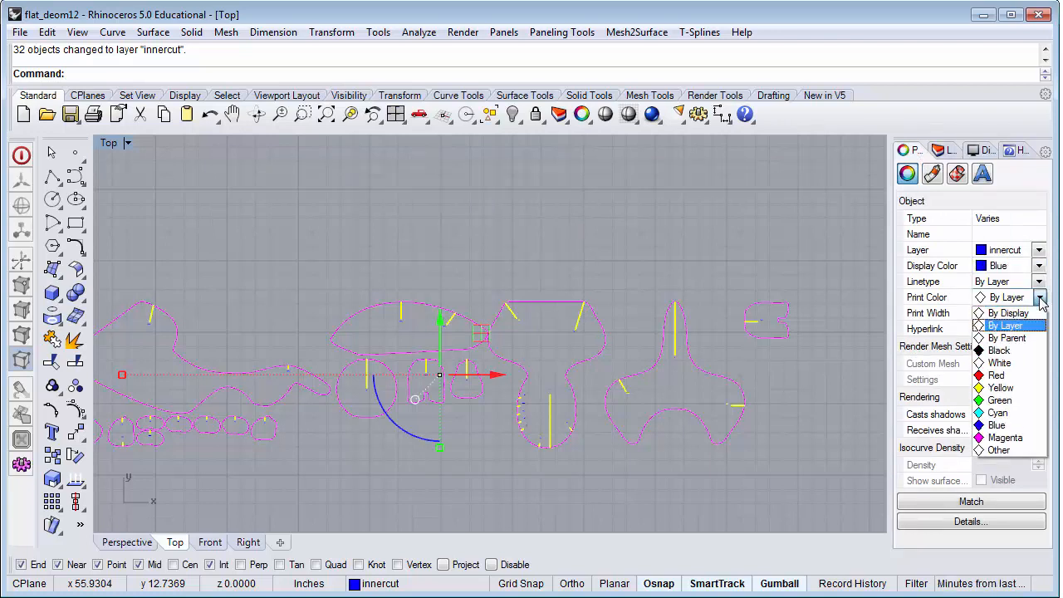
pyautogui.click(1020, 425)
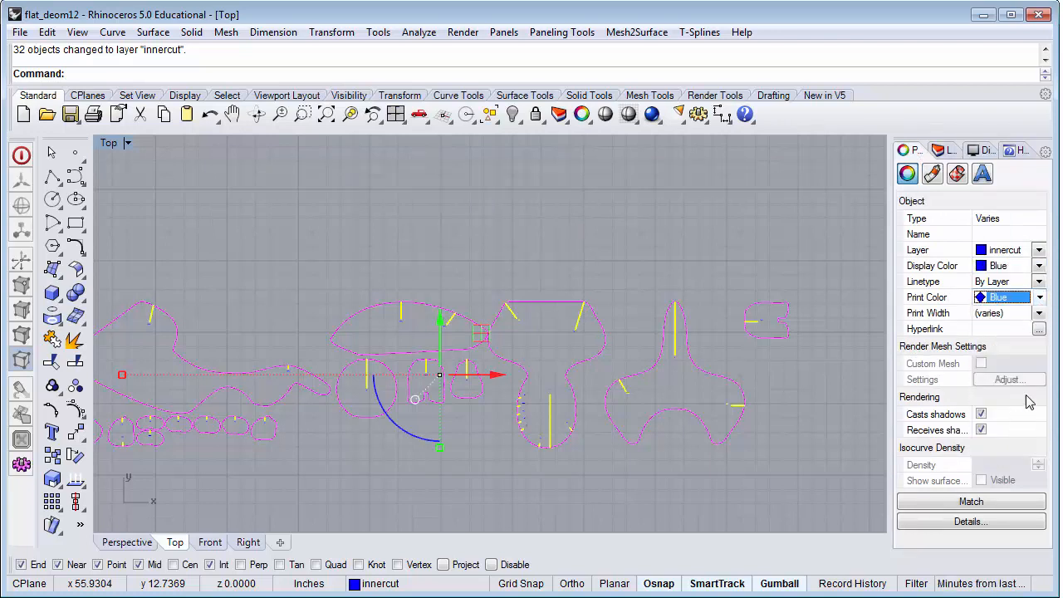
pyautogui.click(1039, 314)
pyautogui.click(1019, 332)
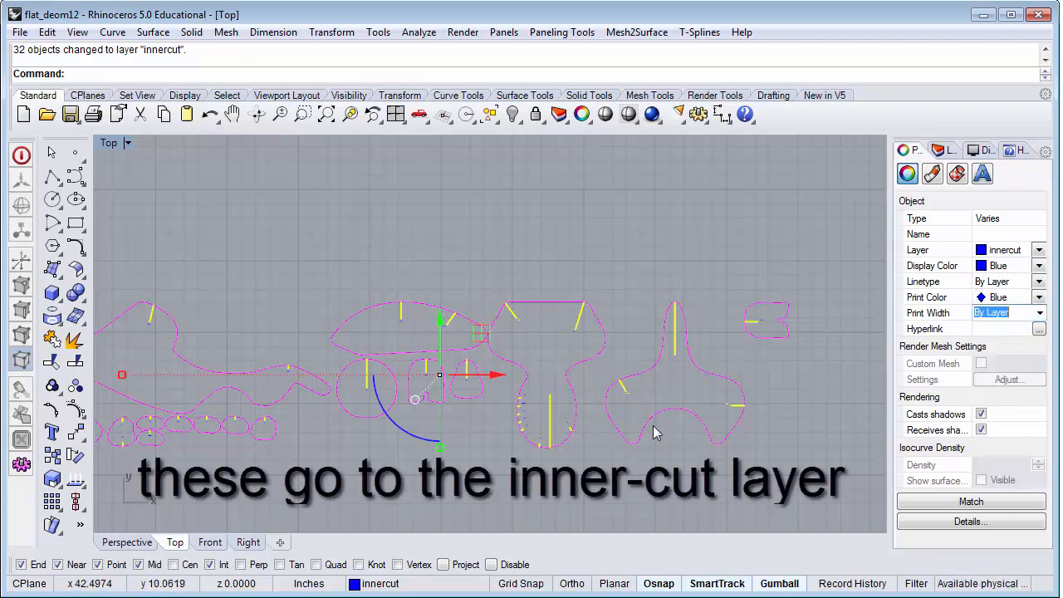
pyautogui.click(566, 470)
# Step: Check the slots and number labels across the parts, and inspect the object properties of the small notched part's slot 11
pyautogui.scroll(6, 561, 328)
pyautogui.scroll(2, 581, 349)
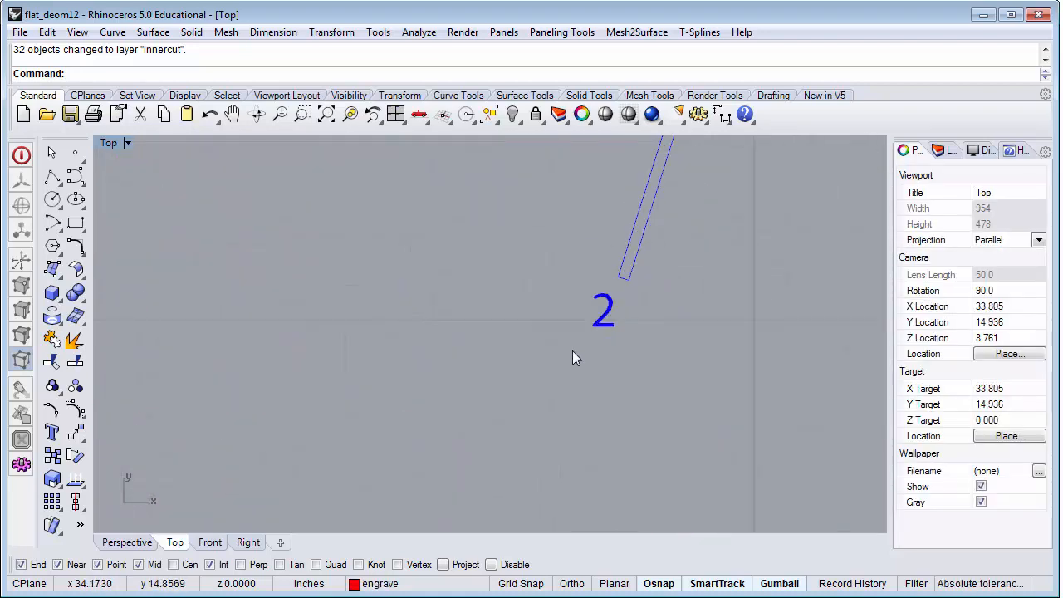
pyautogui.scroll(-10, 595, 350)
pyautogui.scroll(4, 453, 420)
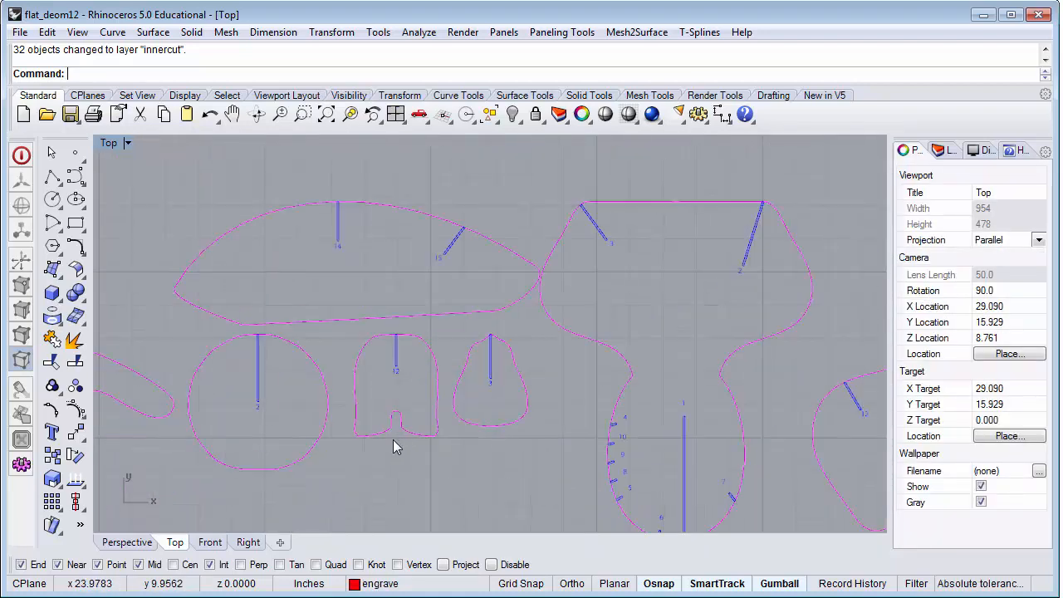
pyautogui.scroll(3, 340, 447)
pyautogui.scroll(1, 291, 451)
pyautogui.scroll(-8, 586, 249)
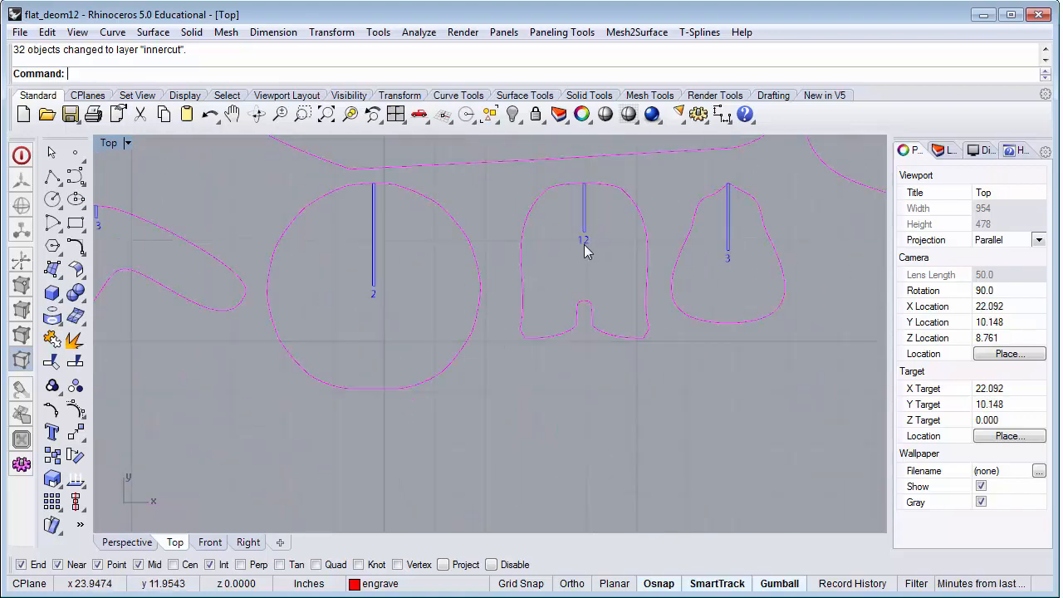
pyautogui.scroll(3, 761, 221)
pyautogui.scroll(-2, 773, 215)
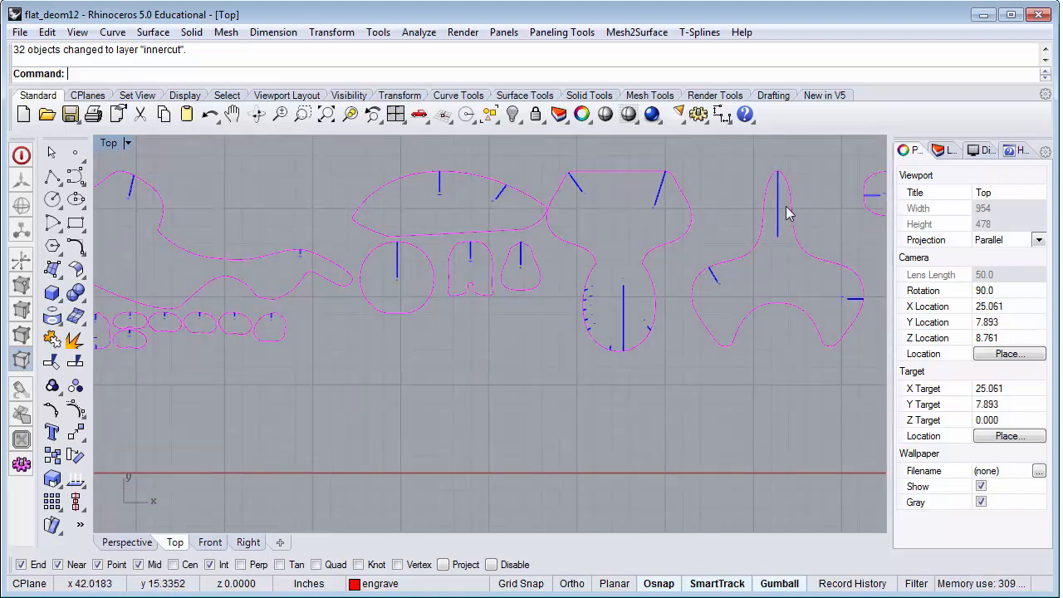
pyautogui.moveTo(804, 277); pyautogui.dragTo(642, 355, button='right')
pyautogui.scroll(5, 678, 321)
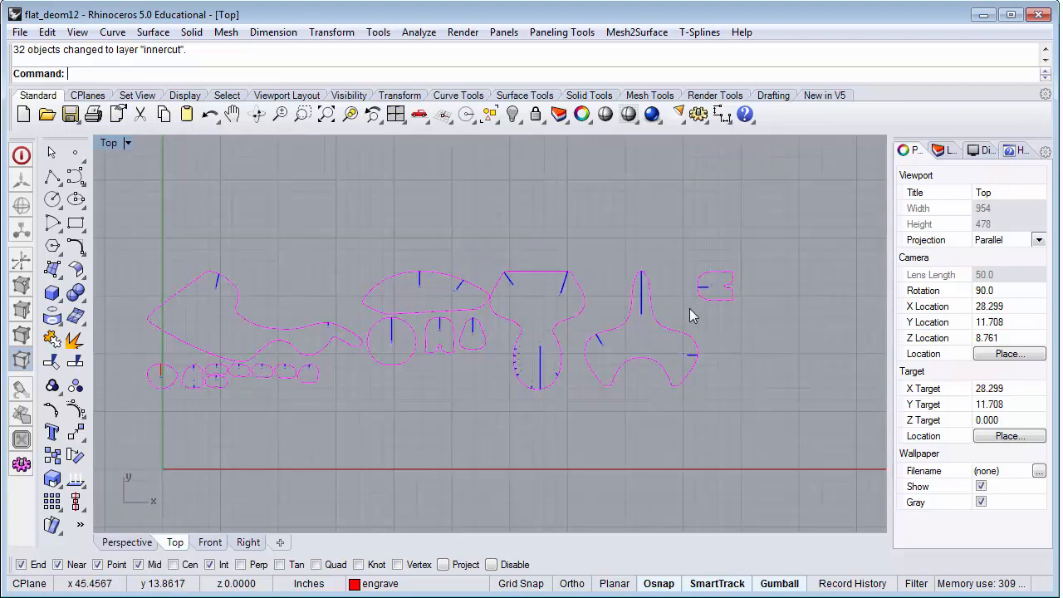
pyautogui.click(743, 241)
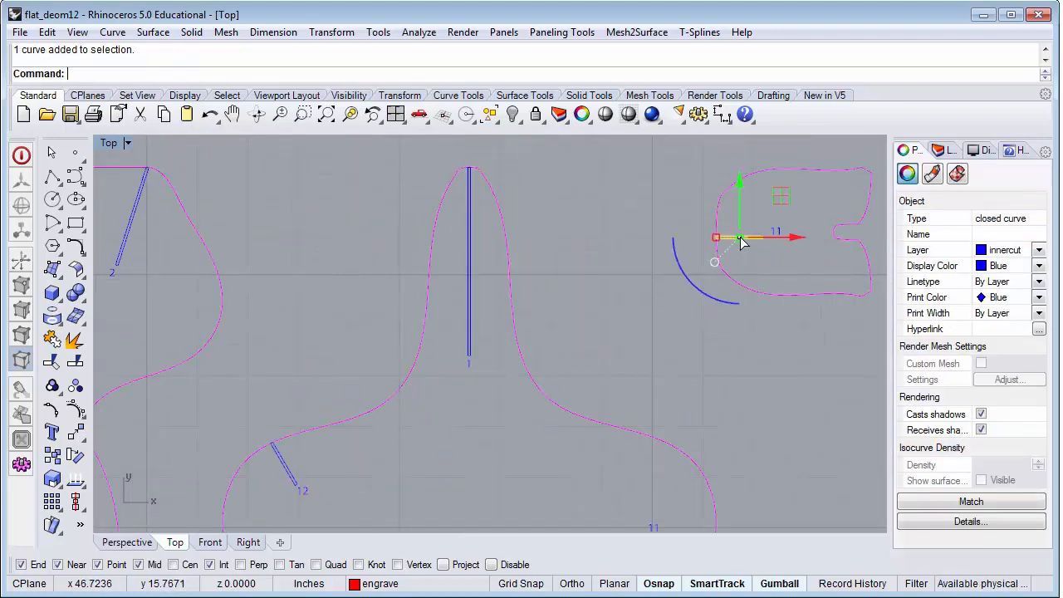
pyautogui.scroll(-3, 784, 319)
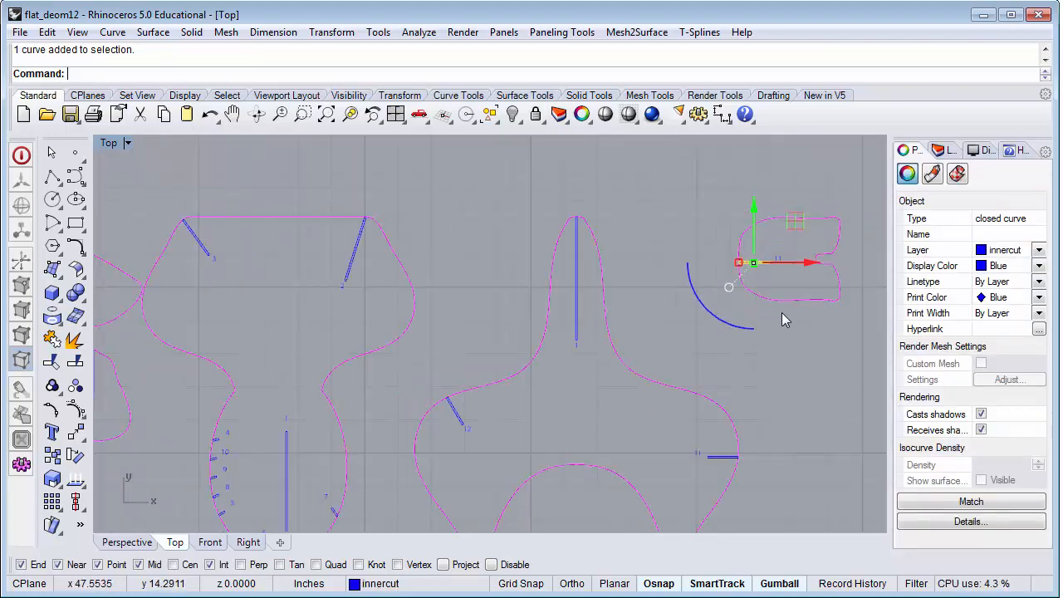
pyautogui.click(793, 342)
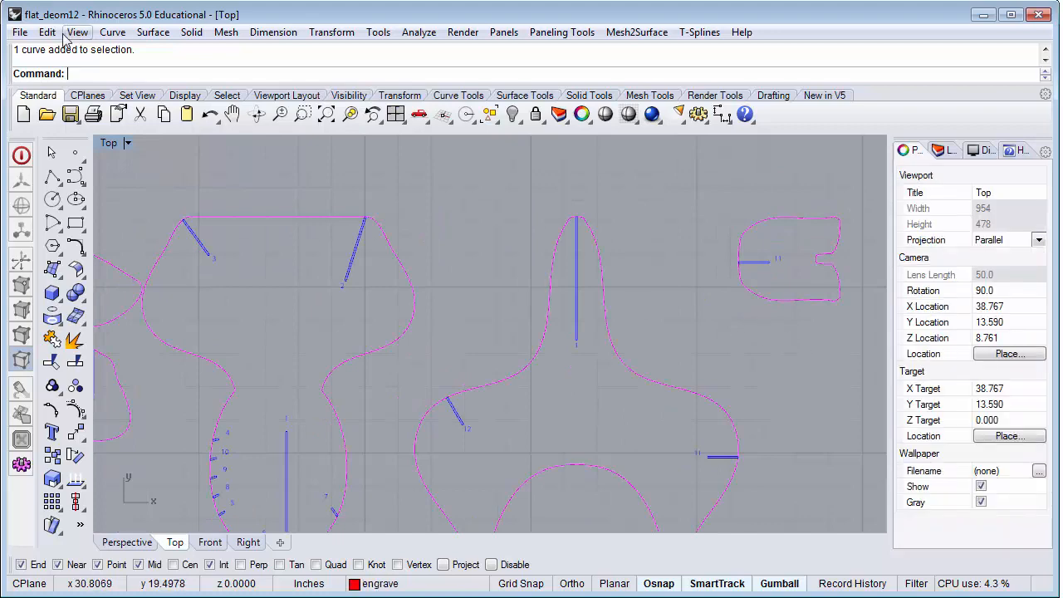
# Step: Select all text objects in the drawing
pyautogui.click(47, 31)
pyautogui.moveTo(105, 216)
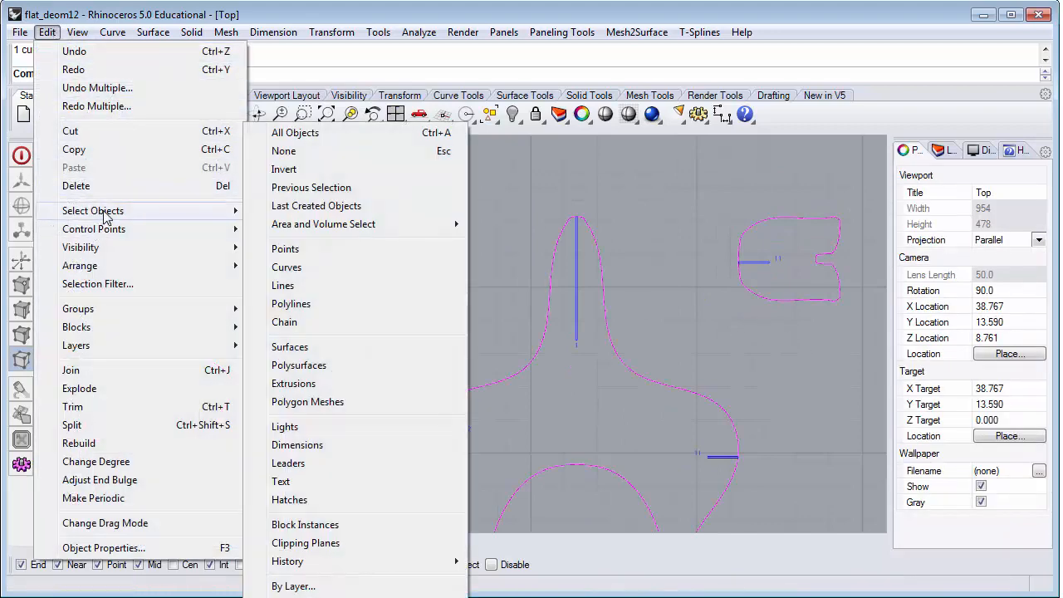
pyautogui.click(305, 481)
pyautogui.scroll(-1, 601, 287)
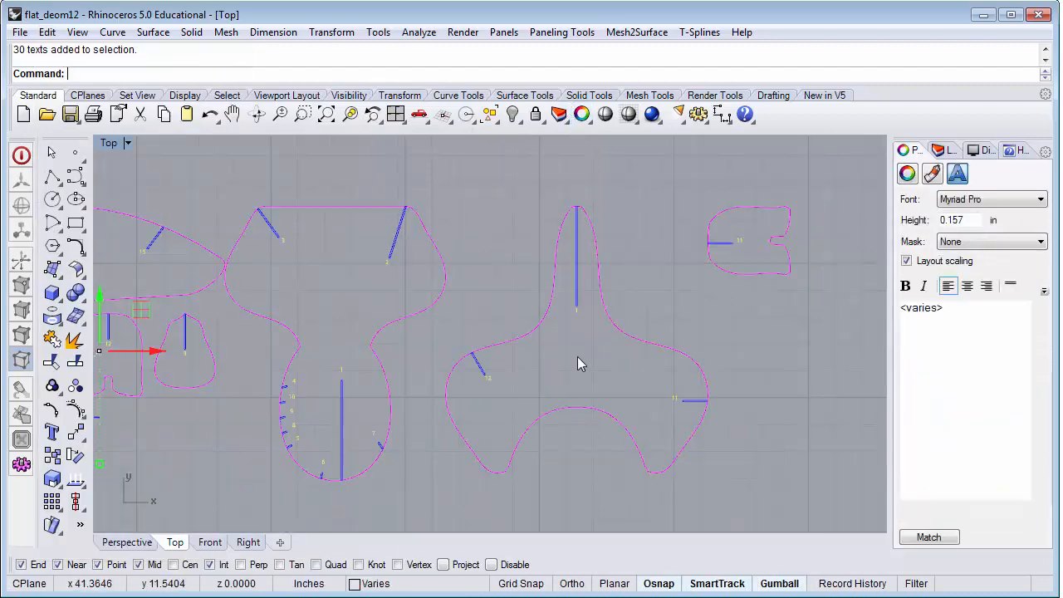
# Step: Examine the selected number labels beside the slots for their size and placement across the parts
pyautogui.moveTo(577, 356); pyautogui.dragTo(619, 344, button='right')
pyautogui.scroll(-4, 619, 344)
pyautogui.scroll(-4, 526, 404)
pyautogui.scroll(8, 492, 396)
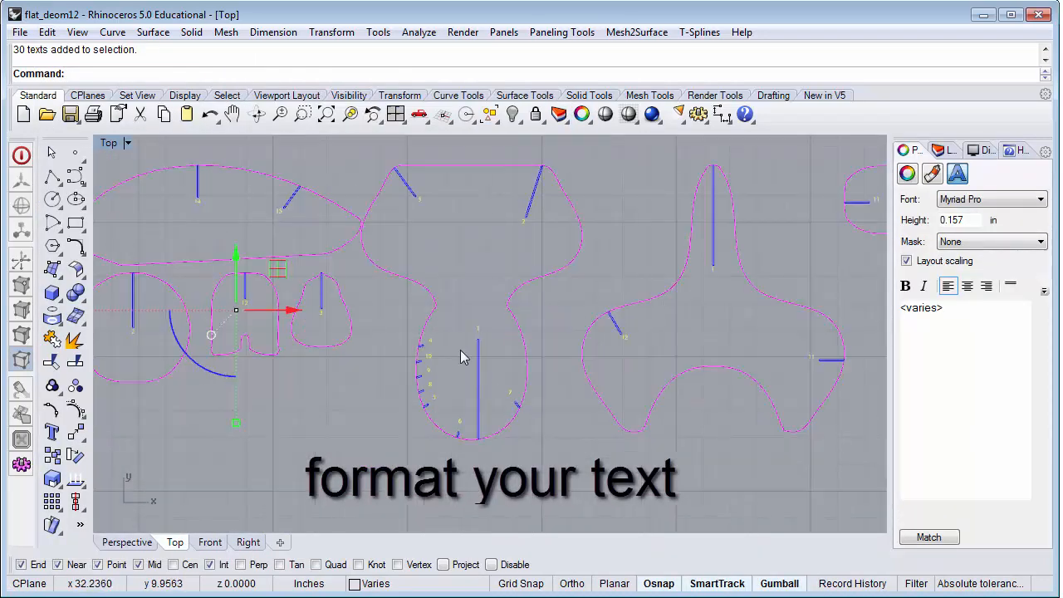
pyautogui.scroll(4, 495, 351)
pyautogui.scroll(-6, 505, 357)
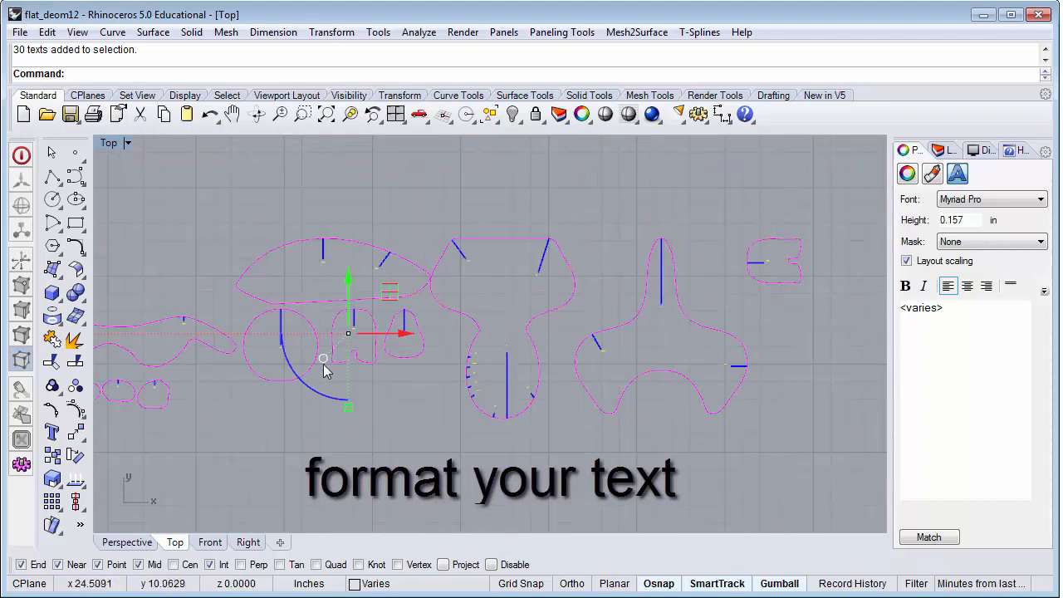
pyautogui.scroll(-2, 311, 372)
pyautogui.scroll(8, 332, 341)
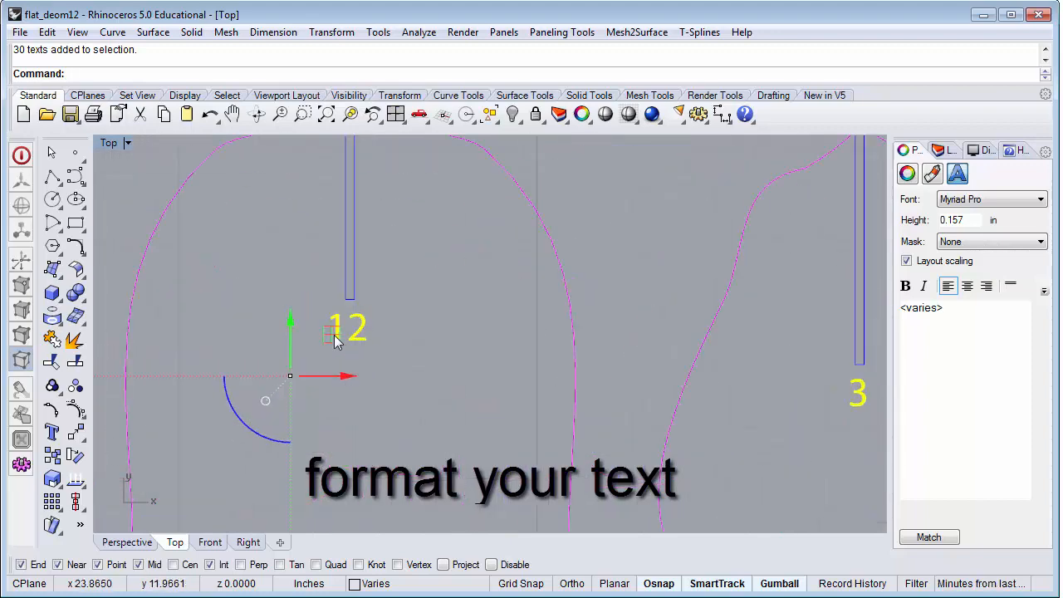
pyautogui.scroll(-6, 334, 342)
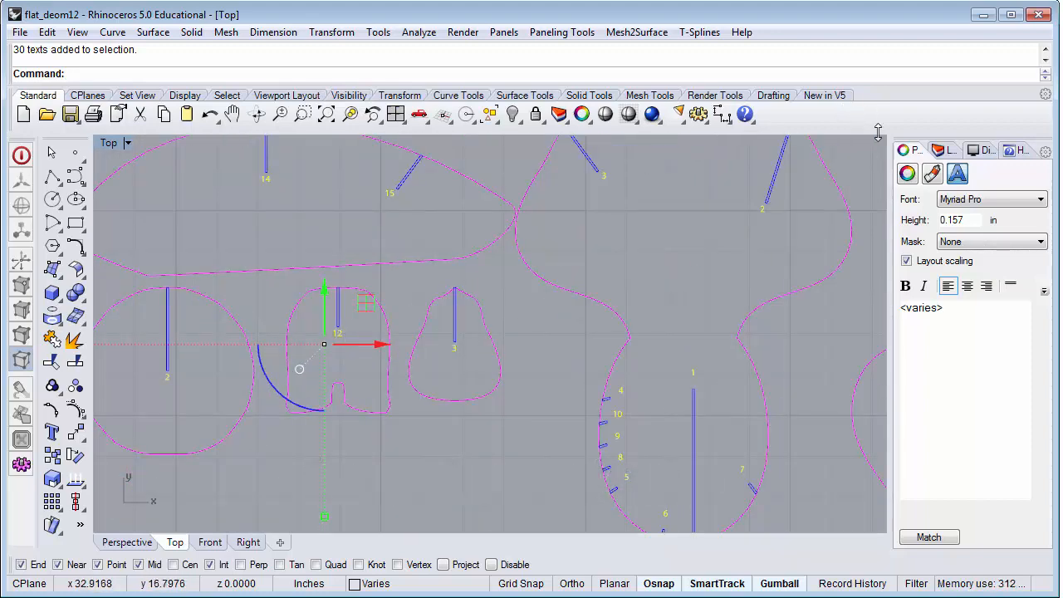
# Step: Move the selected number labels onto the engrave layer
pyautogui.click(945, 150)
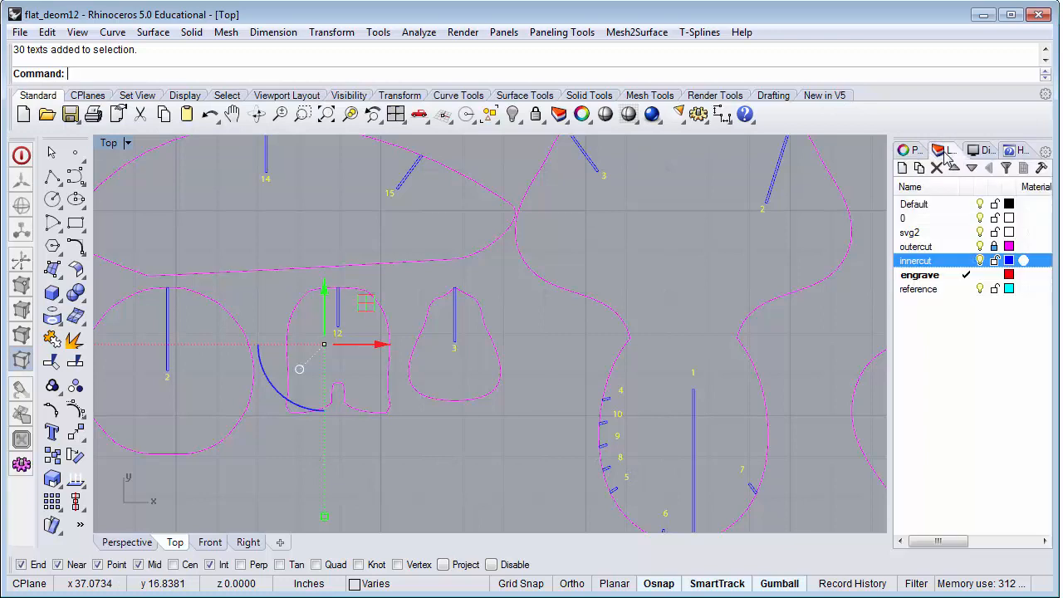
pyautogui.click(955, 278)
pyautogui.rightClick(955, 277)
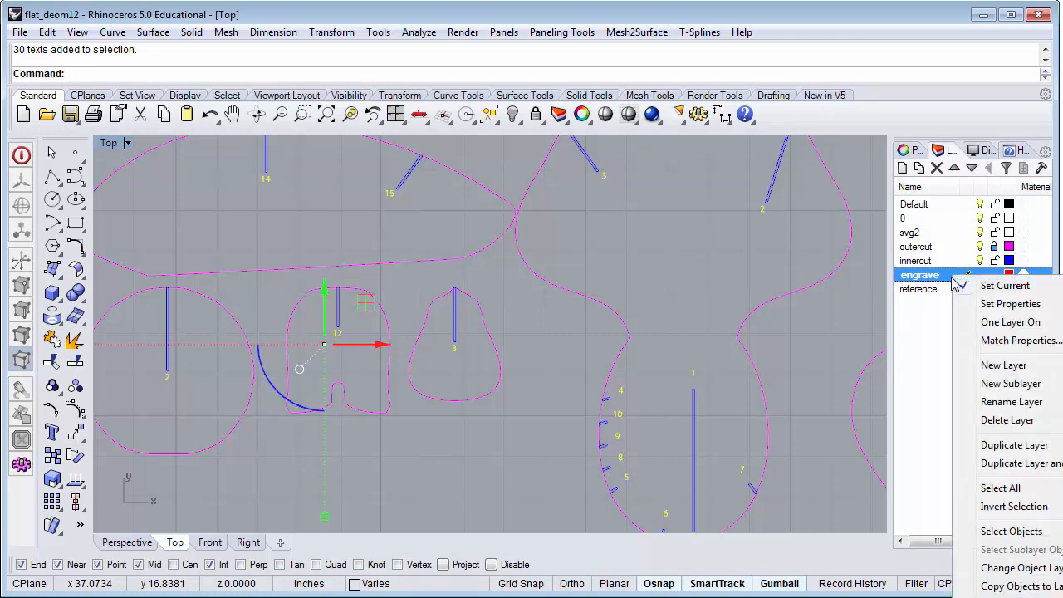
pyautogui.click(1015, 569)
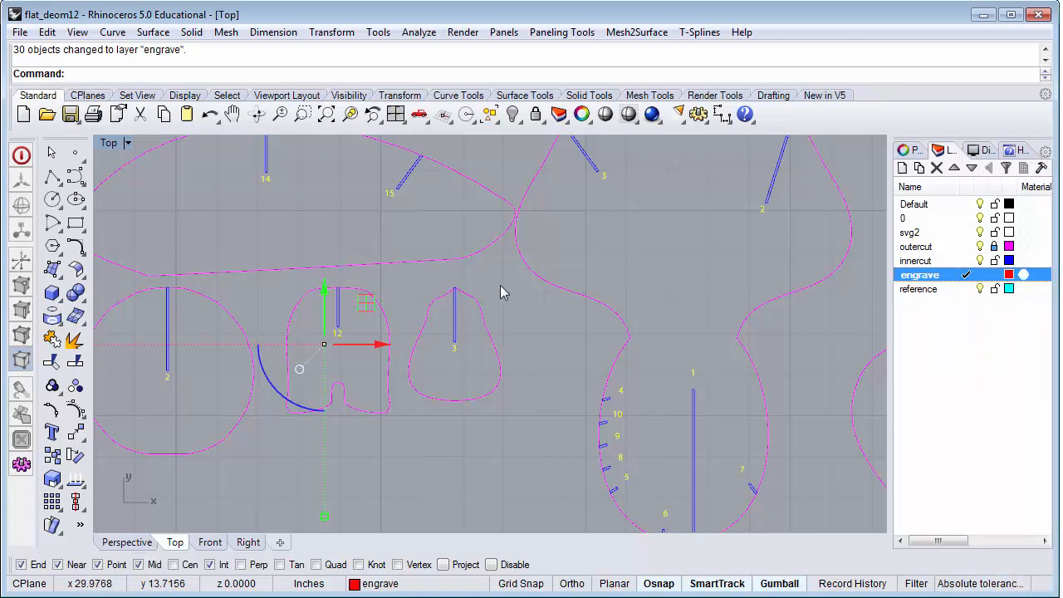
# Step: Set the font of the selected number labels to Arial with left alignment
pyautogui.click(918, 151)
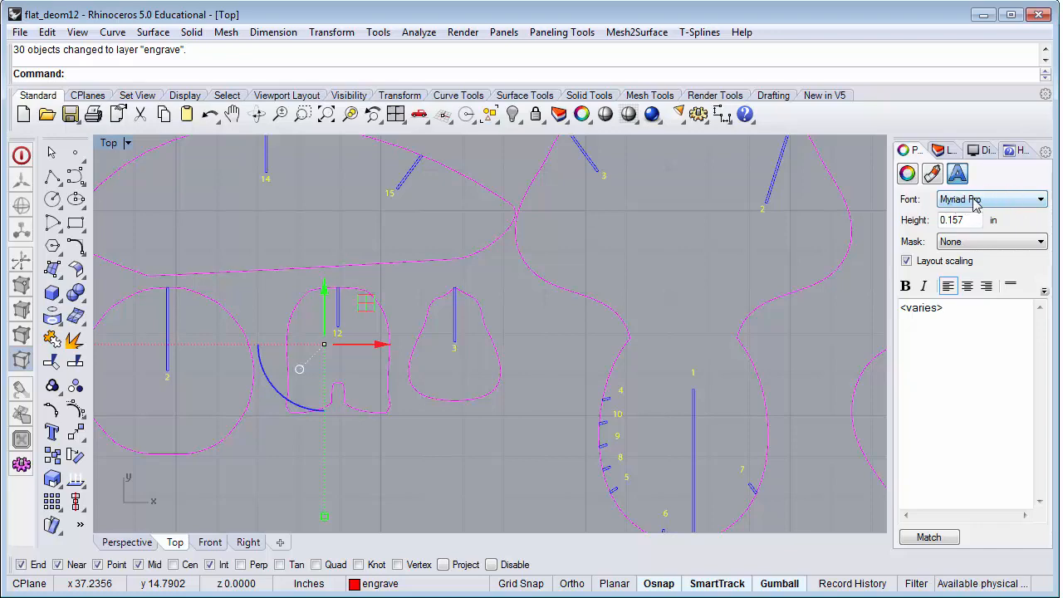
pyautogui.click(1042, 200)
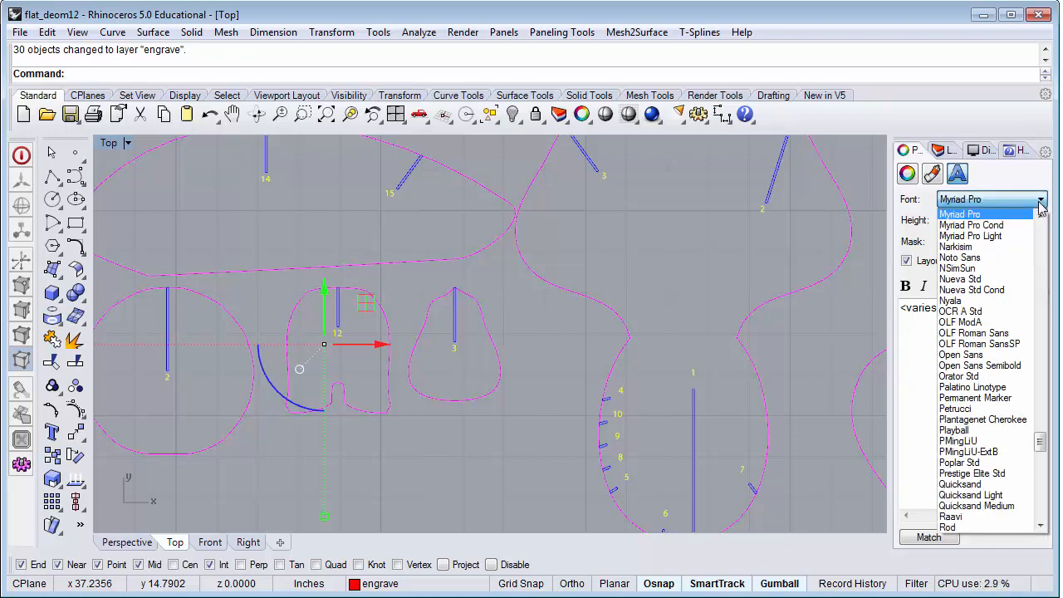
pyautogui.moveTo(1039, 390); pyautogui.dragTo(1053, 295)
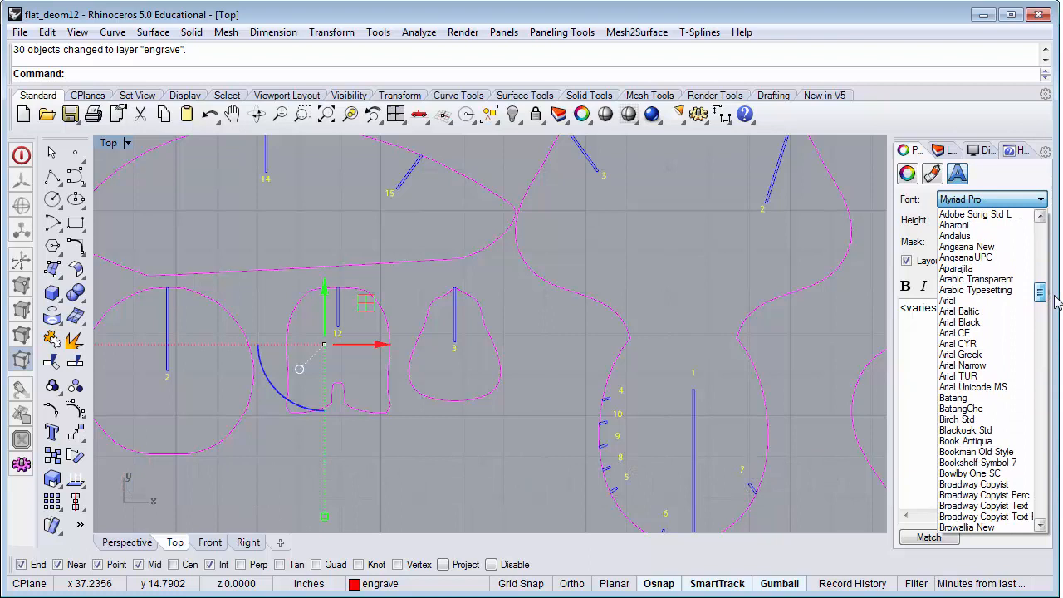
pyautogui.click(976, 304)
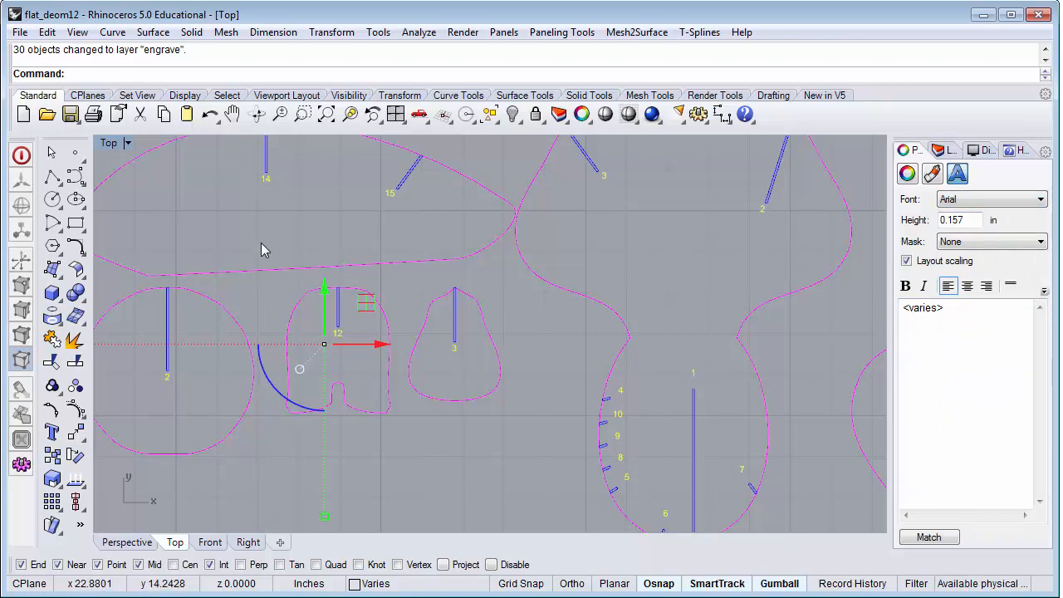
pyautogui.click(945, 285)
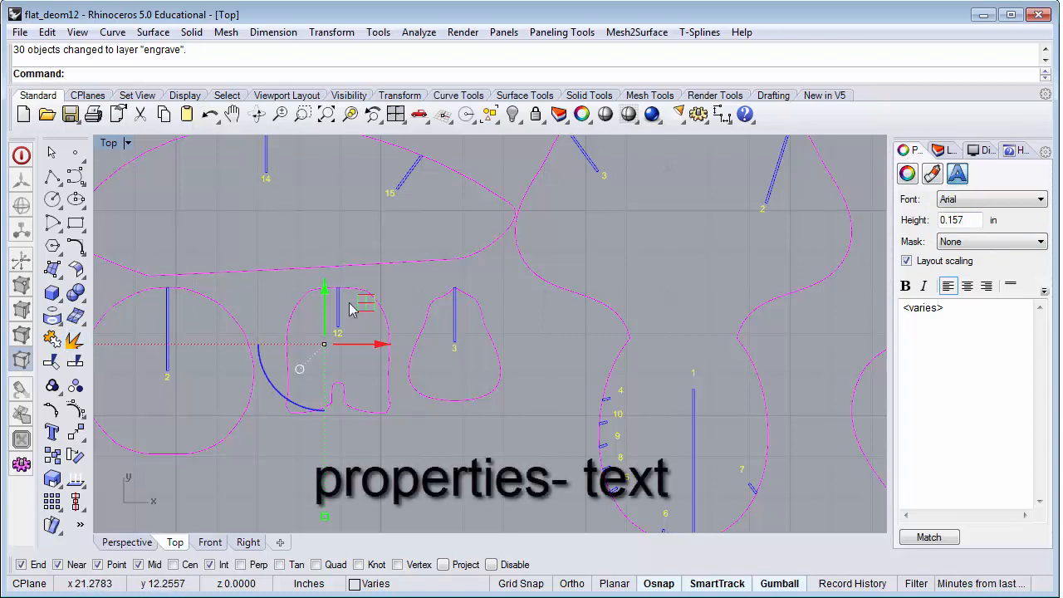
# Step: Explode the selected number labels into curves and check the resulting outlines beside the slots
pyautogui.click(73, 346)
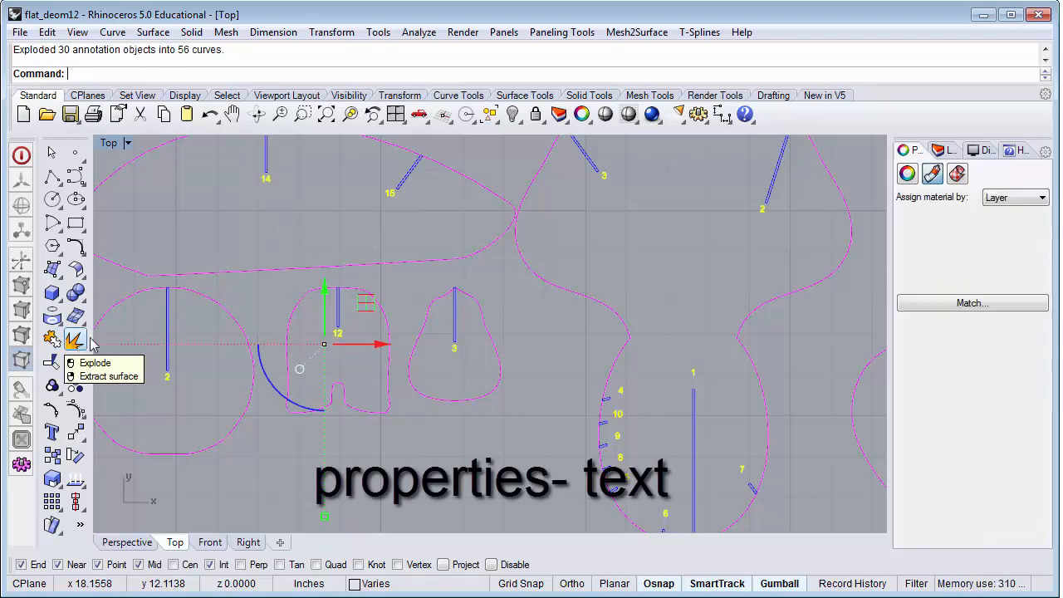
pyautogui.scroll(5, 389, 204)
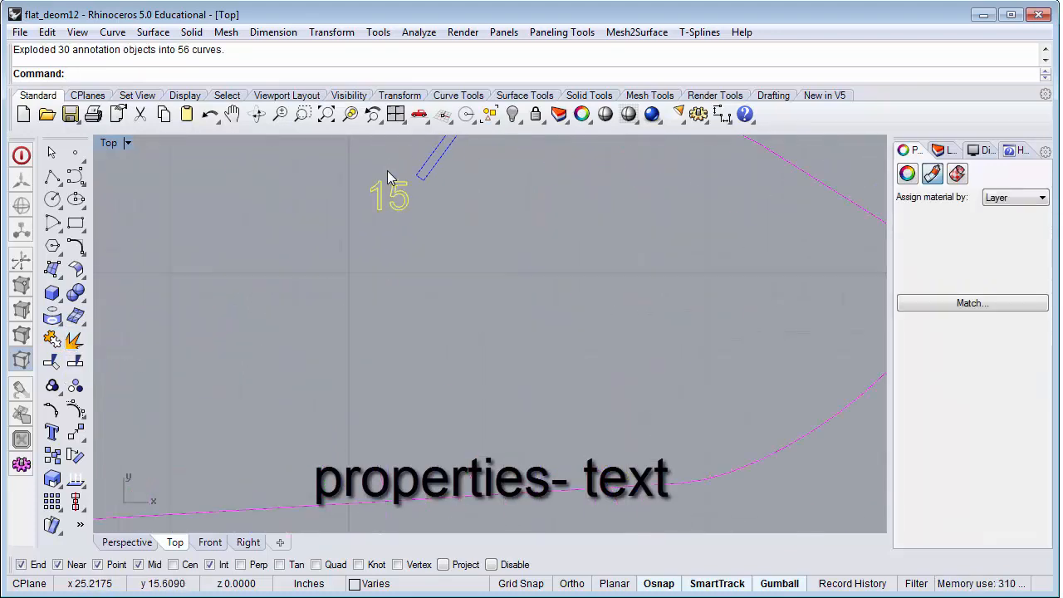
pyautogui.scroll(-2, 394, 192)
pyautogui.scroll(10, 232, 171)
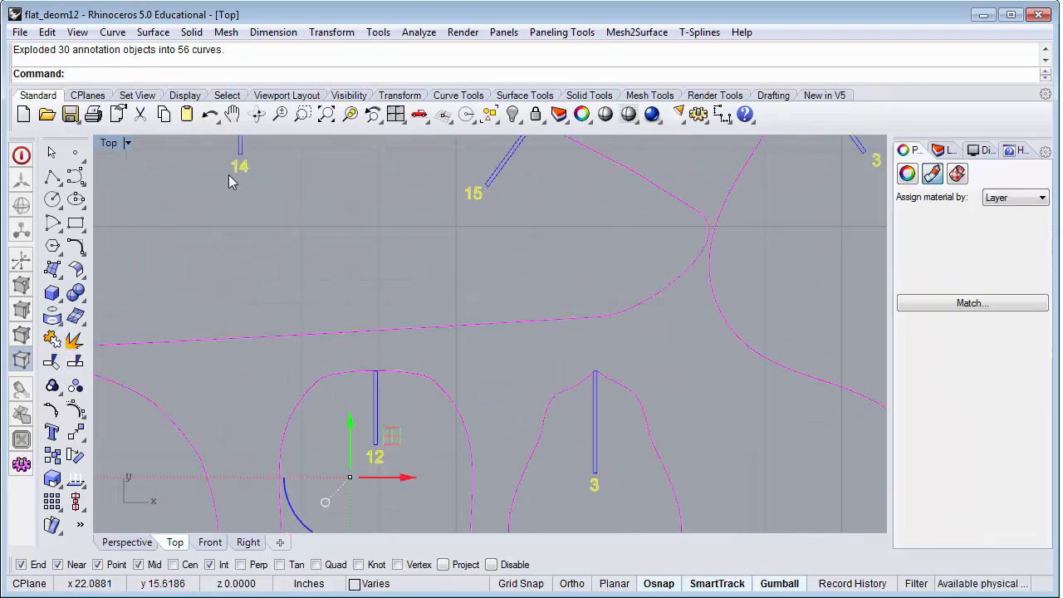
pyautogui.scroll(-10, 239, 165)
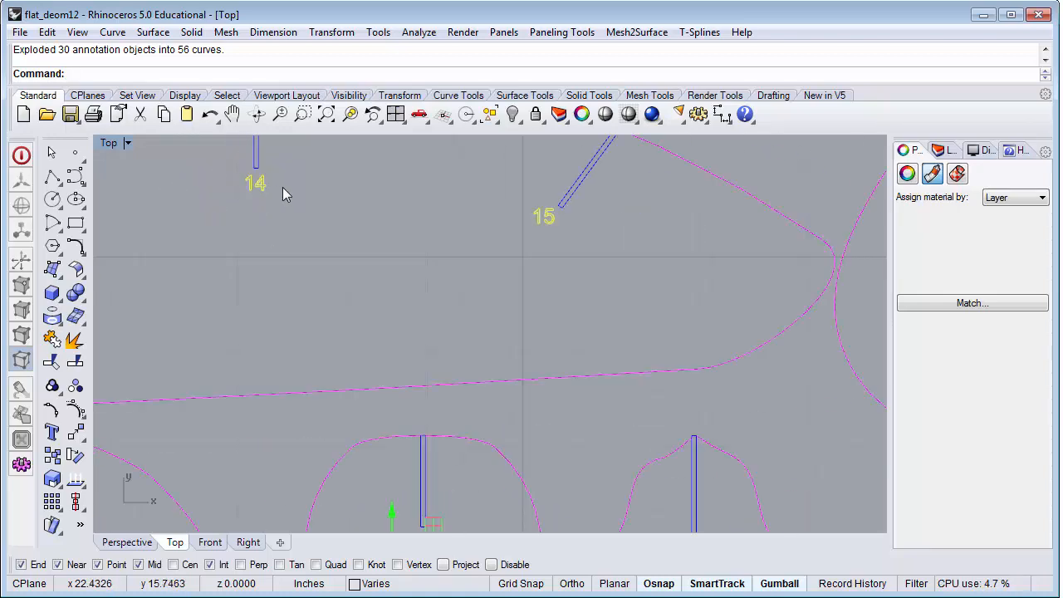
pyautogui.scroll(-6, 374, 276)
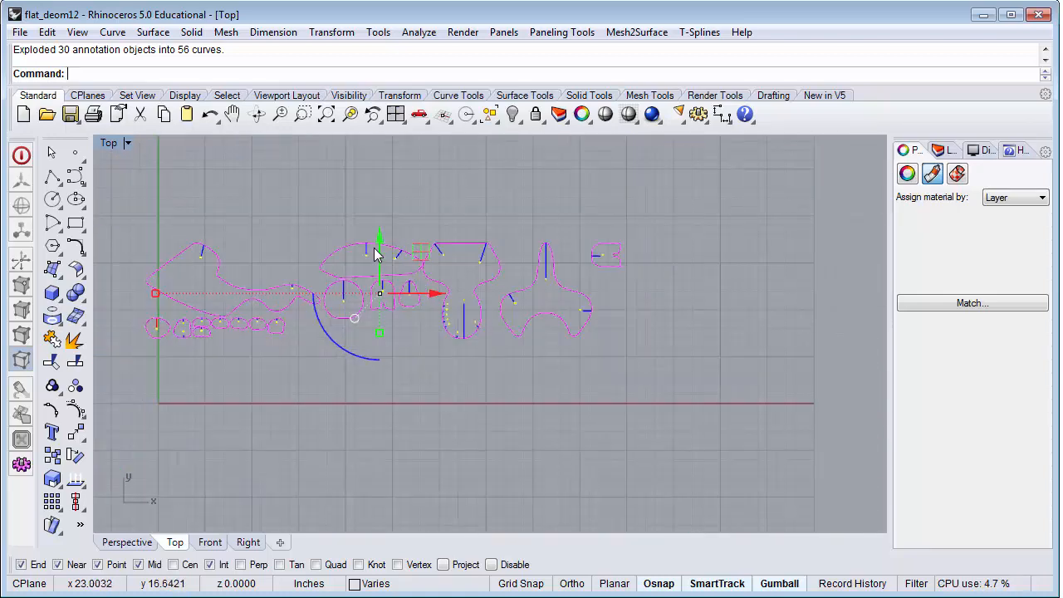
pyautogui.scroll(5, 365, 282)
pyautogui.scroll(5, 367, 291)
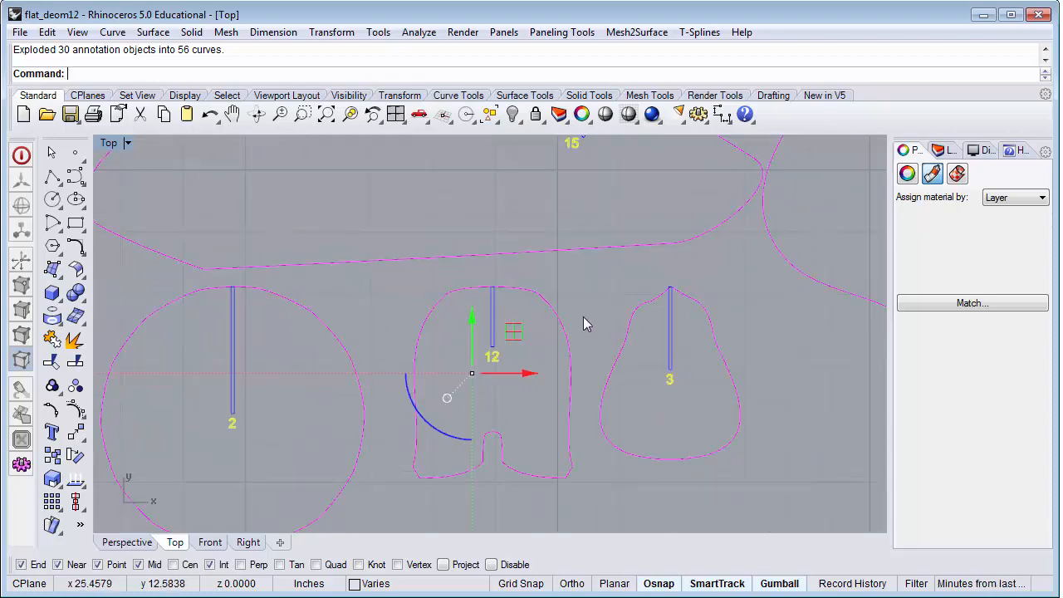
# Step: Set the display colour and print colour of the selected label curves to Red
pyautogui.click(950, 153)
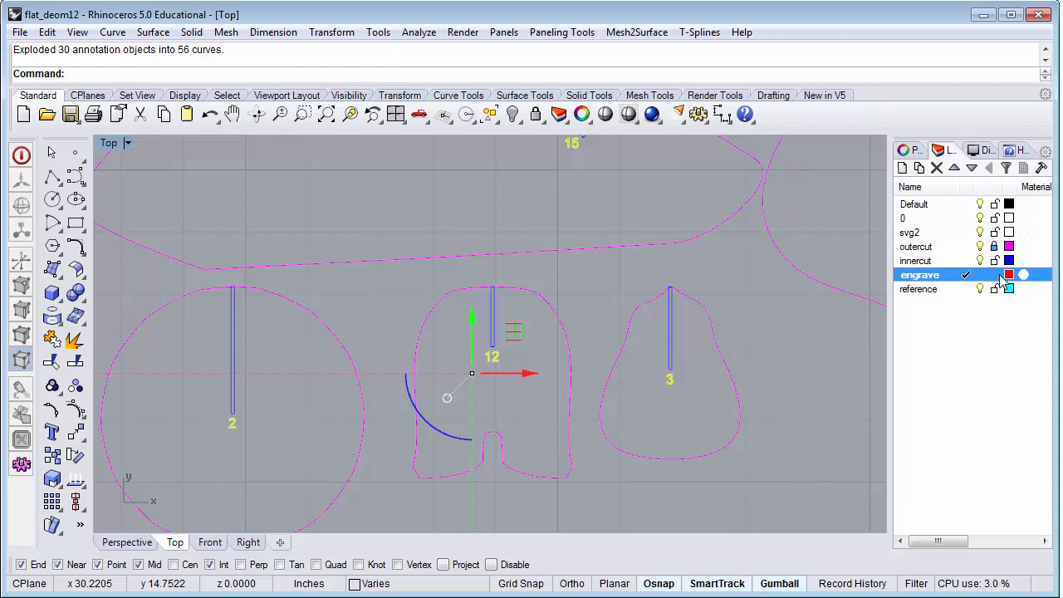
pyautogui.click(908, 150)
pyautogui.click(909, 176)
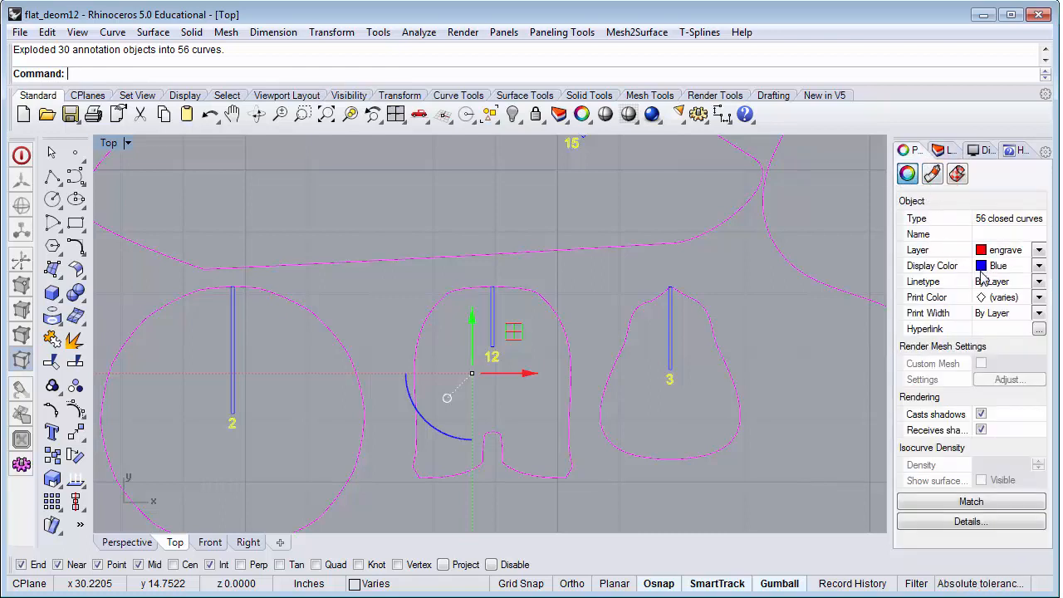
pyautogui.click(1039, 266)
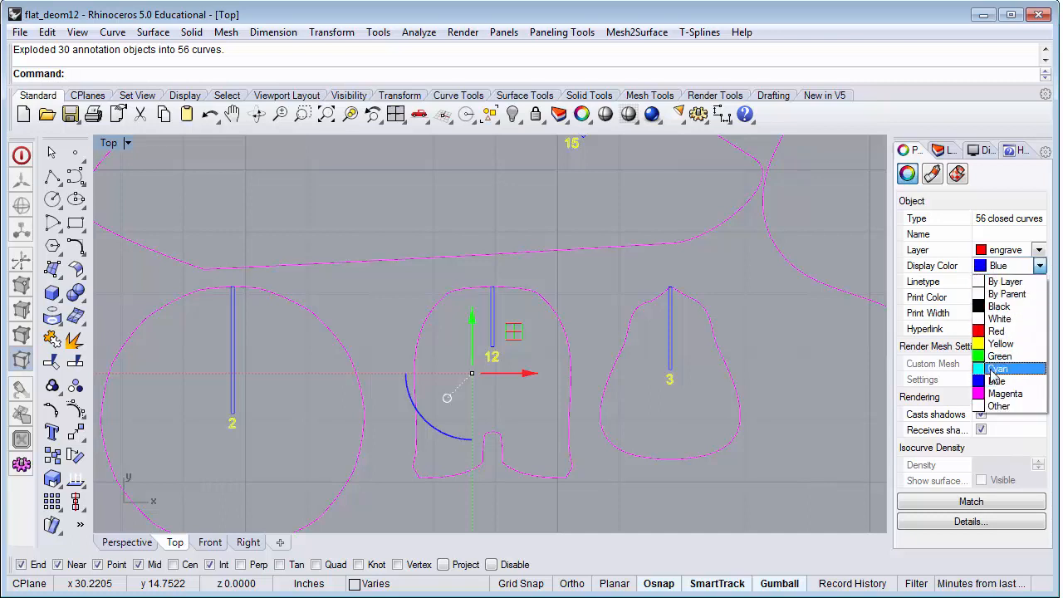
pyautogui.click(997, 338)
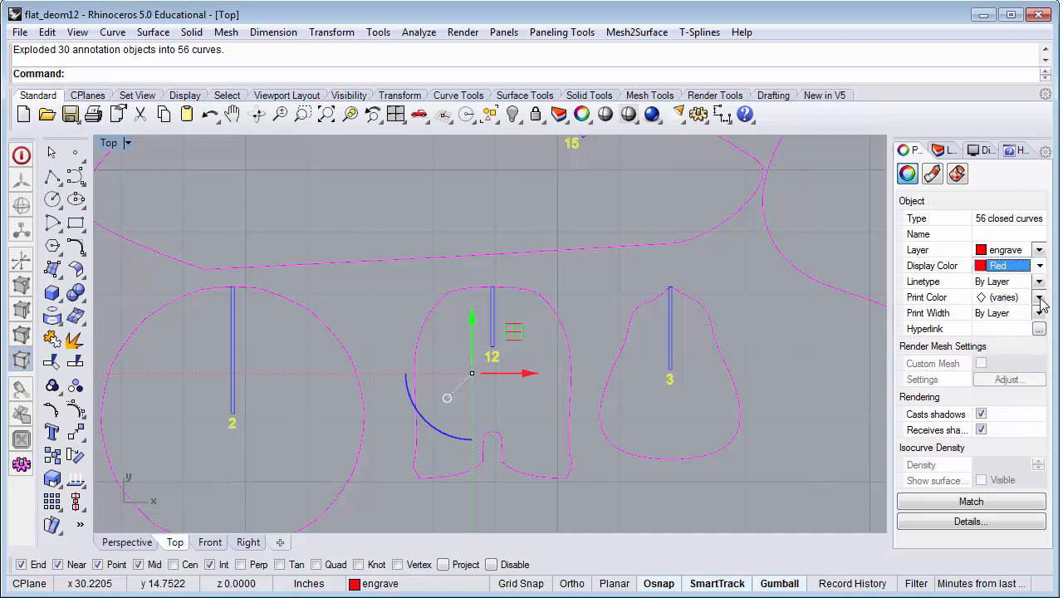
pyautogui.click(1039, 297)
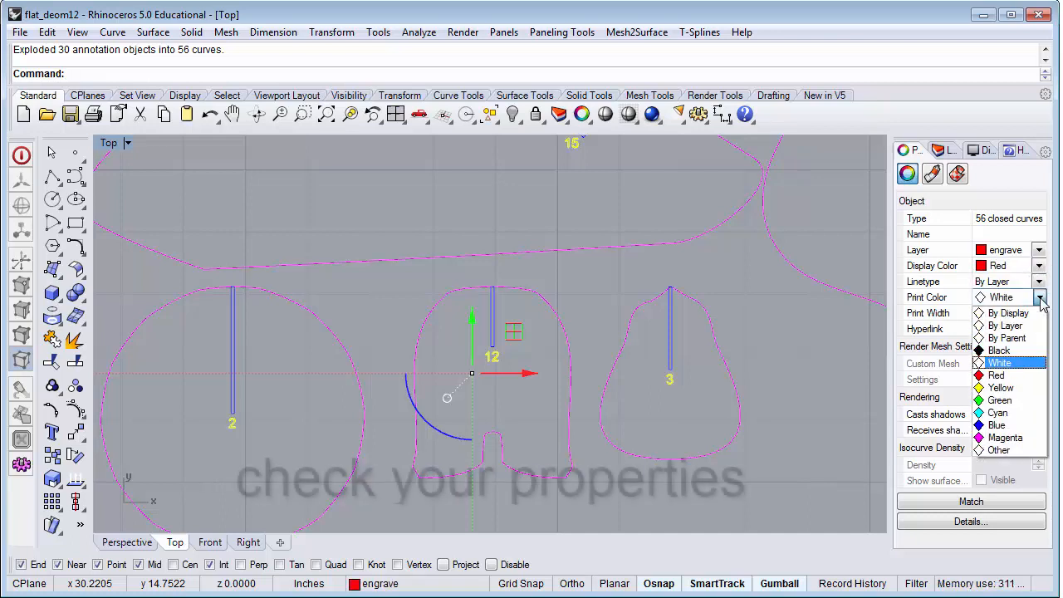
pyautogui.click(1000, 376)
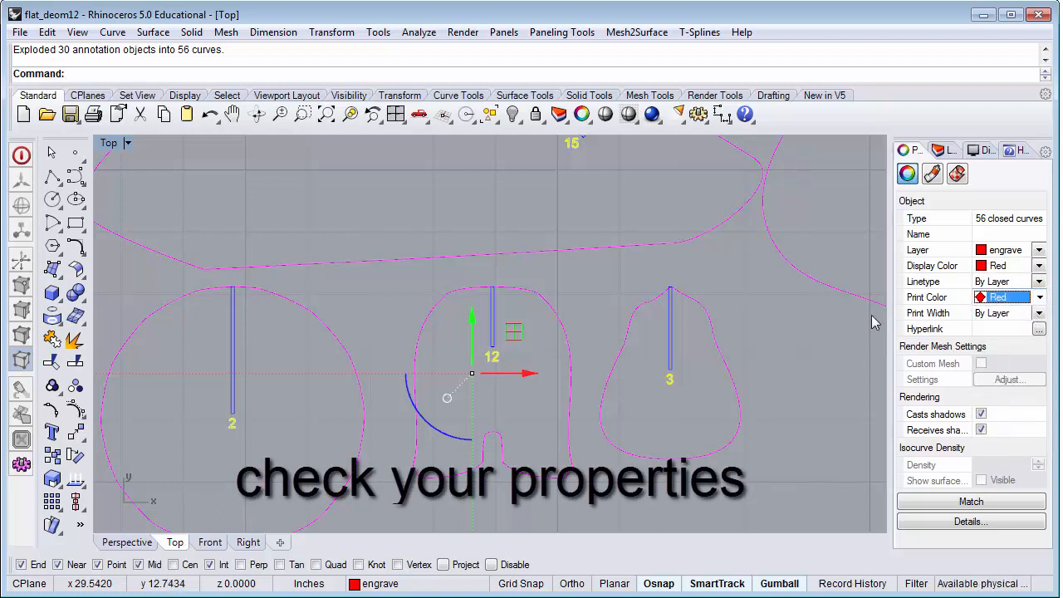
# Step: Find the remaining red slot above label 15 on the round part and move it onto the innercut layer
pyautogui.moveTo(763, 323); pyautogui.dragTo(745, 299, button='right')
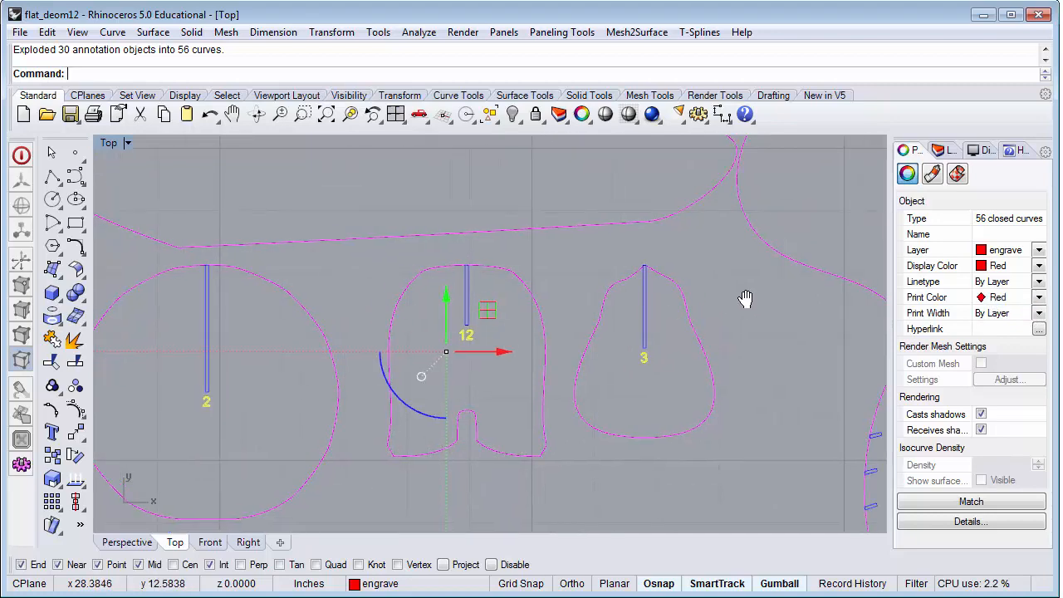
pyautogui.scroll(-5, 748, 305)
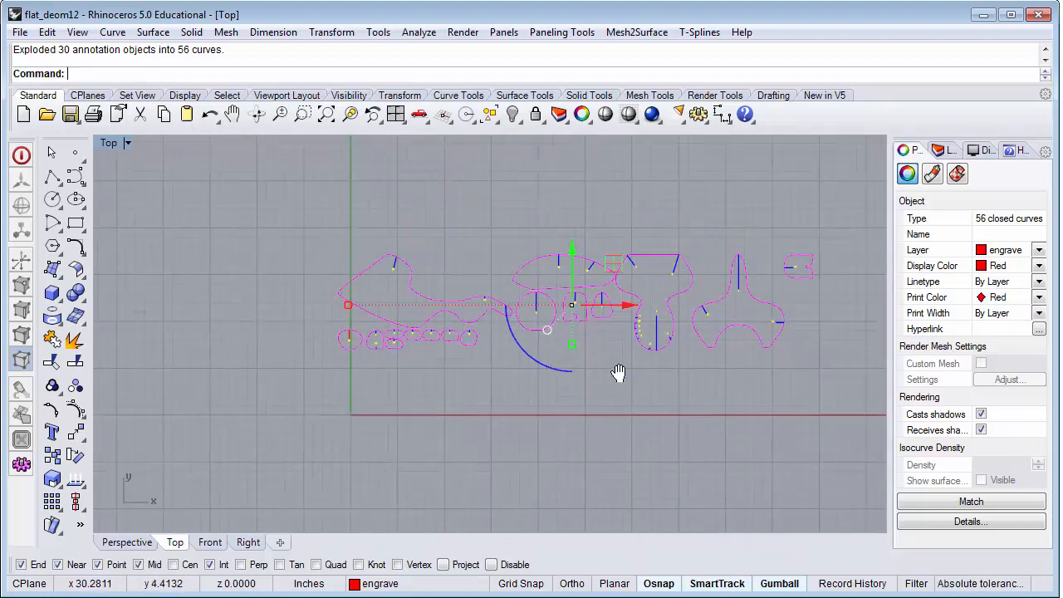
pyautogui.scroll(-2, 618, 372)
pyautogui.scroll(-2, 382, 339)
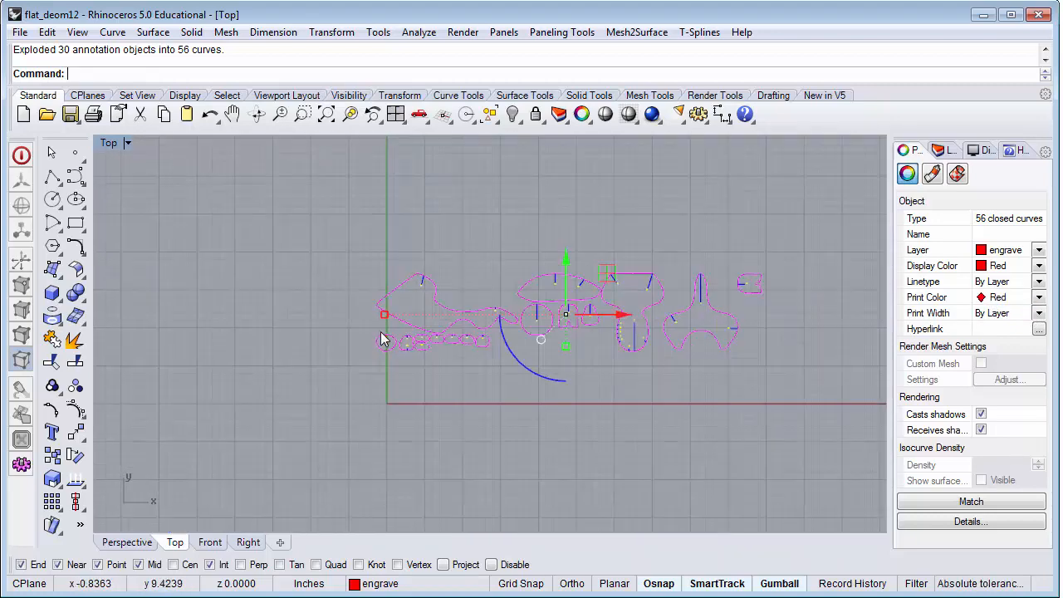
pyautogui.scroll(3, 390, 347)
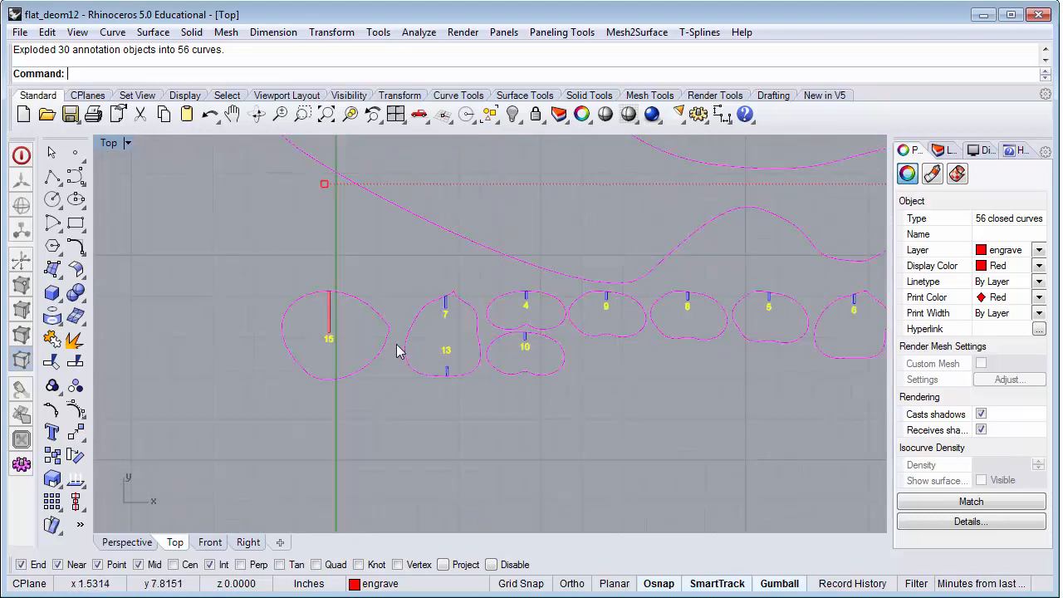
pyautogui.scroll(1, 397, 351)
pyautogui.scroll(-2, 308, 305)
pyautogui.scroll(3, 297, 298)
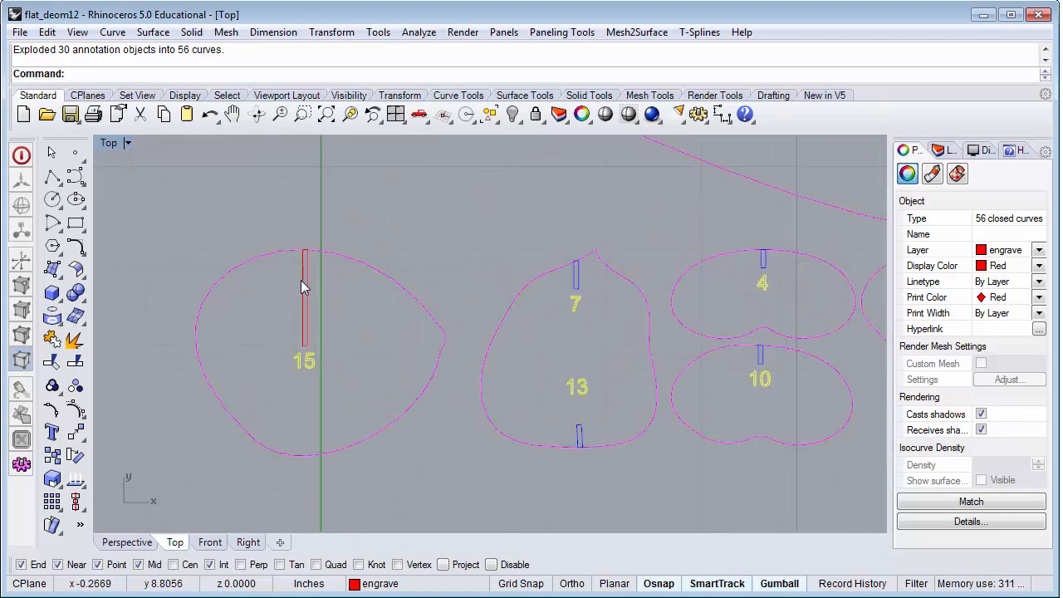
pyautogui.click(303, 283)
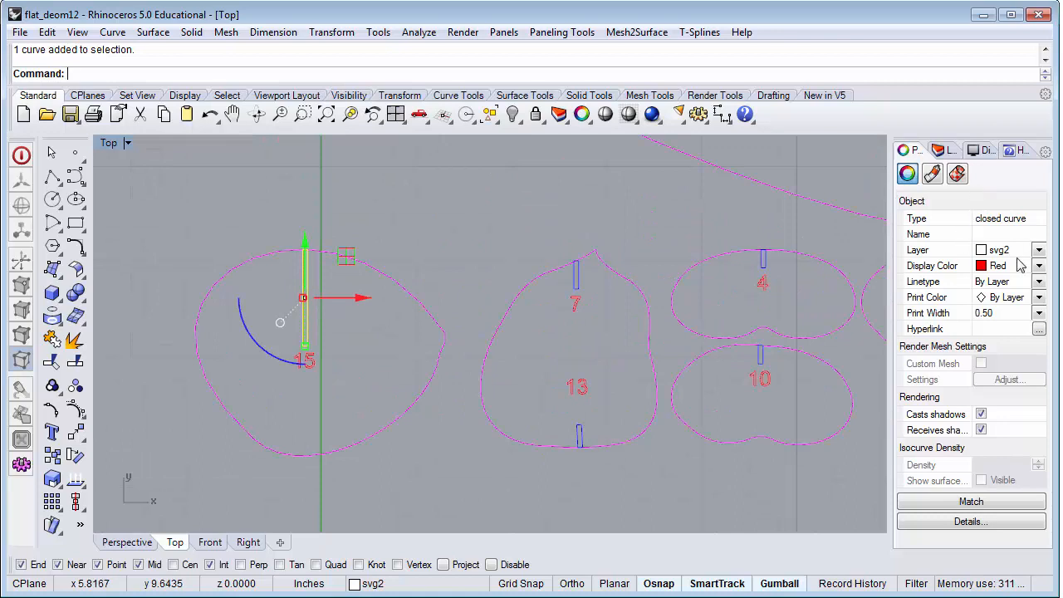
pyautogui.click(950, 156)
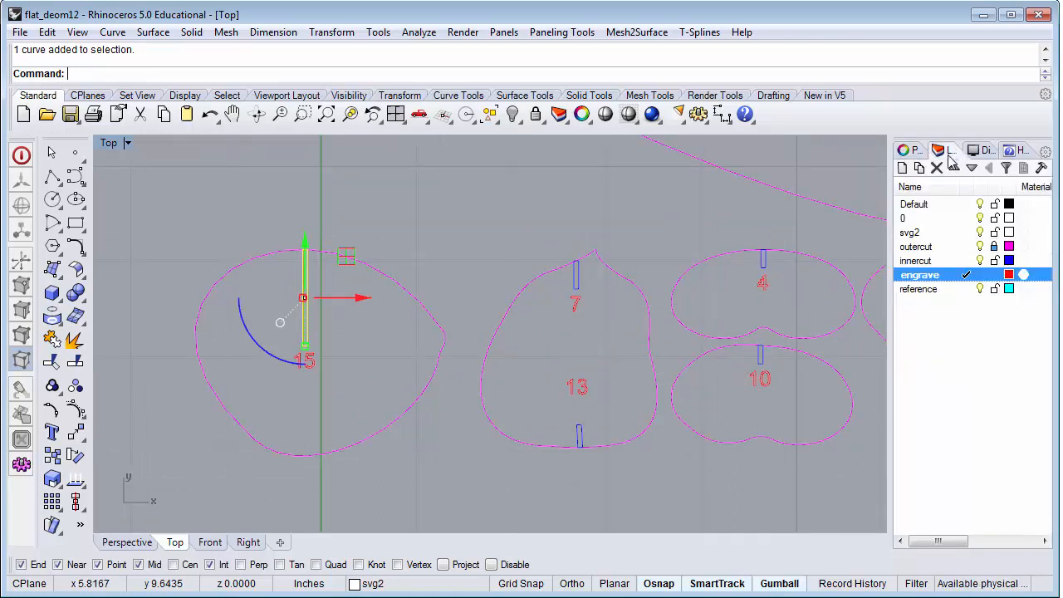
pyautogui.click(940, 261)
pyautogui.rightClick(944, 262)
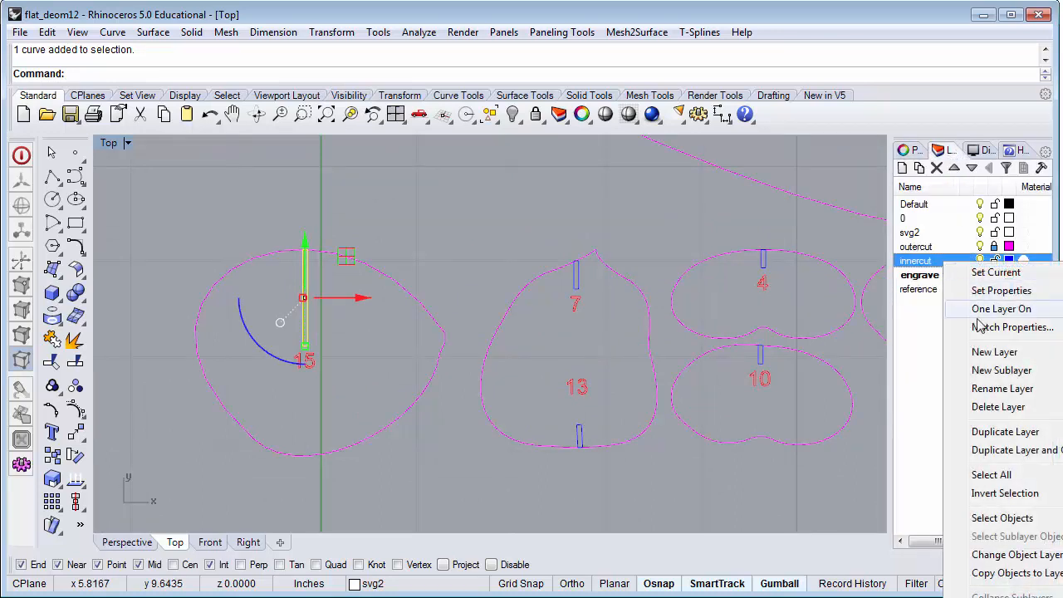
pyautogui.click(1005, 555)
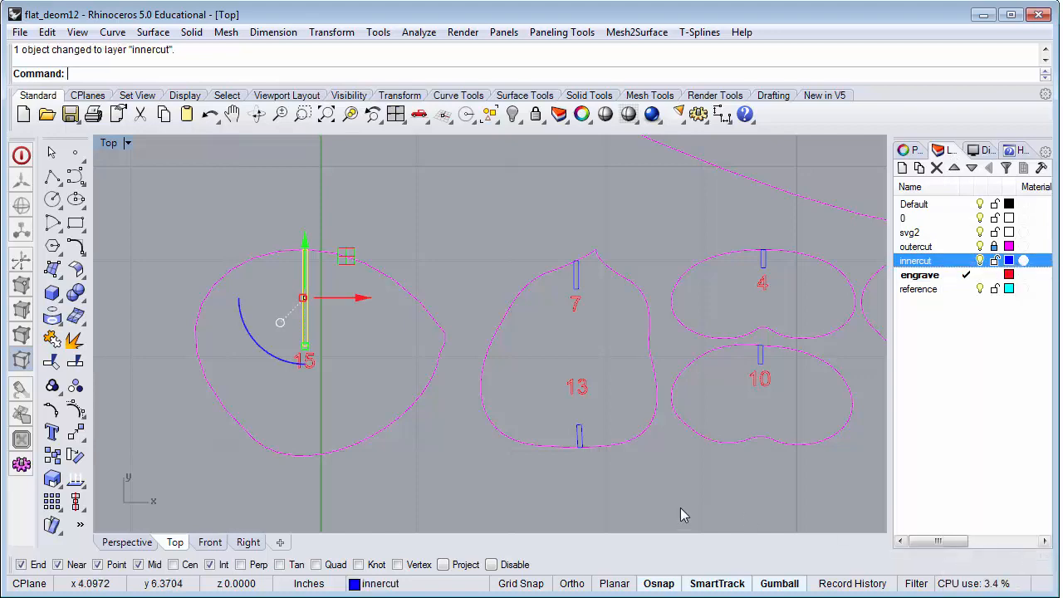
pyautogui.press('Escape')
# Step: Reassign the round part's slot above label 15 to the innercut layer and set its display colour to Blue
pyautogui.scroll(-6, 535, 465)
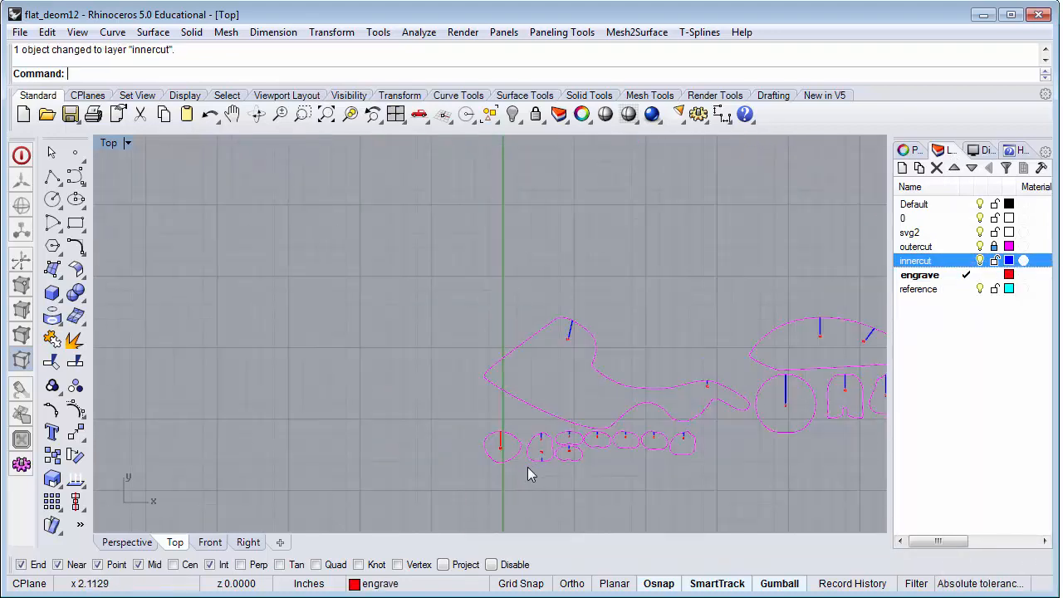
pyautogui.scroll(3, 527, 466)
pyautogui.scroll(4, 488, 450)
pyautogui.click(500, 411)
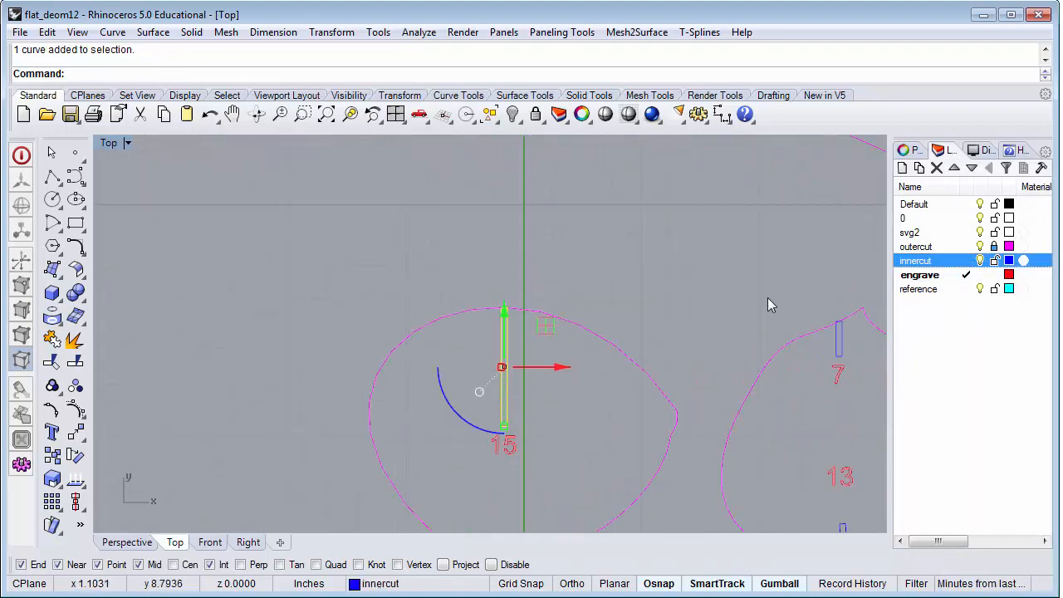
pyautogui.rightClick(953, 264)
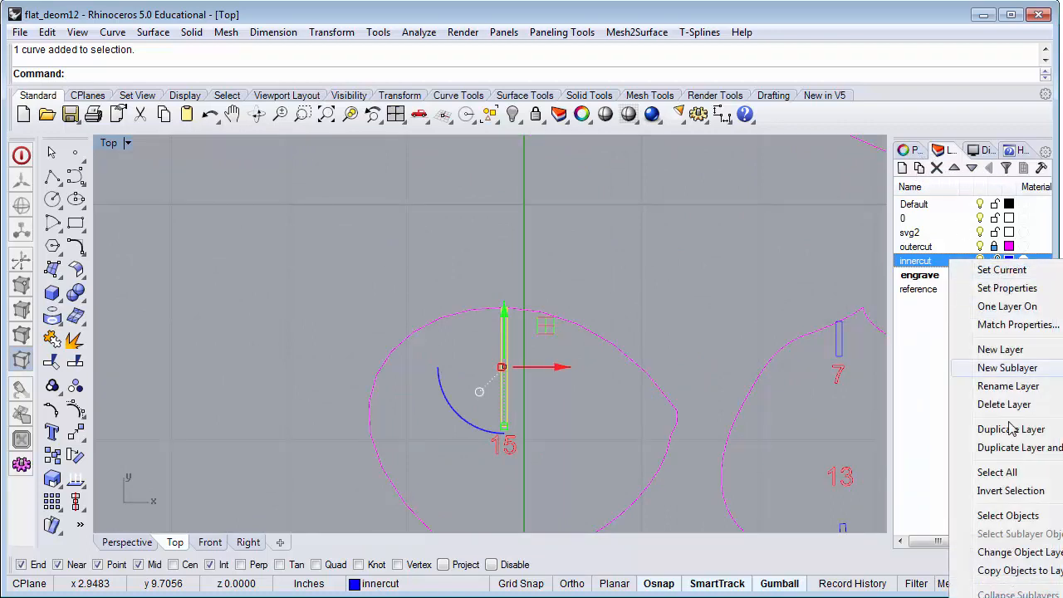
pyautogui.click(1020, 550)
pyautogui.click(910, 150)
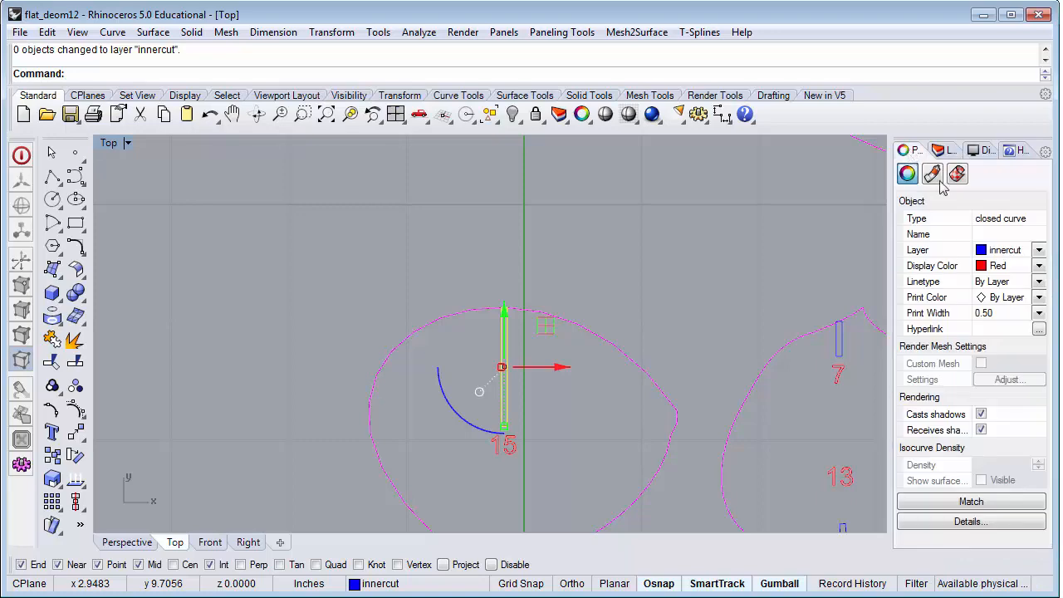
pyautogui.click(1039, 267)
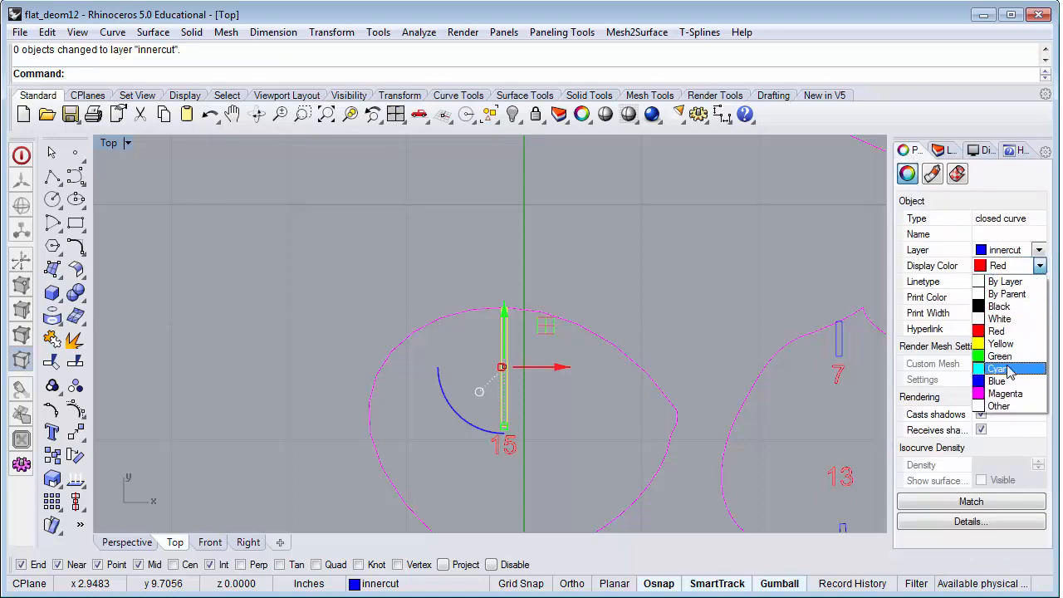
pyautogui.click(1003, 379)
pyautogui.click(390, 286)
pyautogui.scroll(-12, 402, 282)
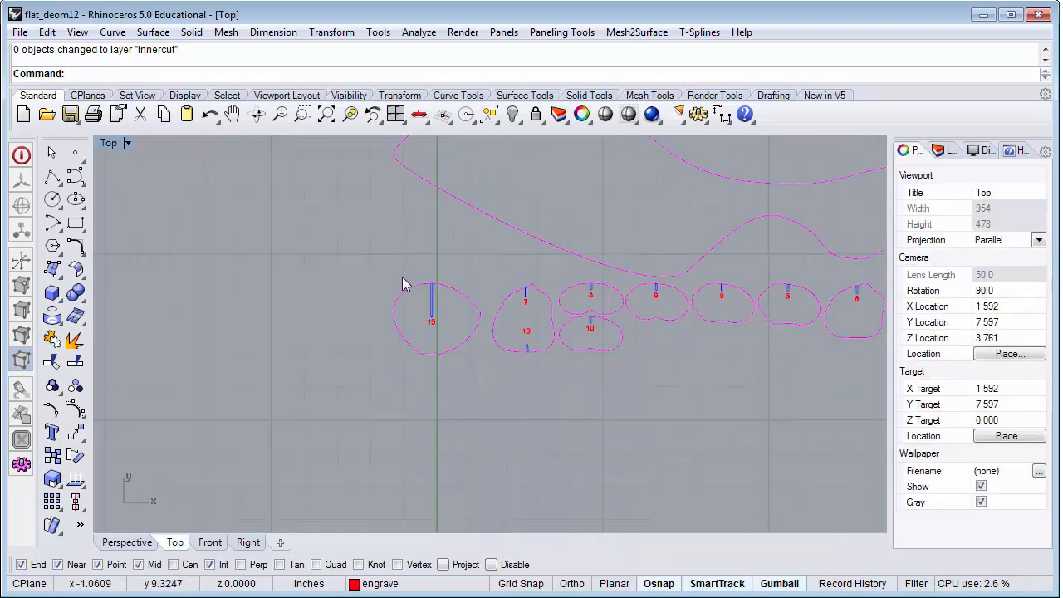
# Step: Review the outlines, slots and labels across all flat parts, closely inspecting where the angled slot at label 15 meets the domed part's outline
pyautogui.moveTo(473, 312); pyautogui.dragTo(414, 371, button='right')
pyautogui.scroll(-4, 281, 377)
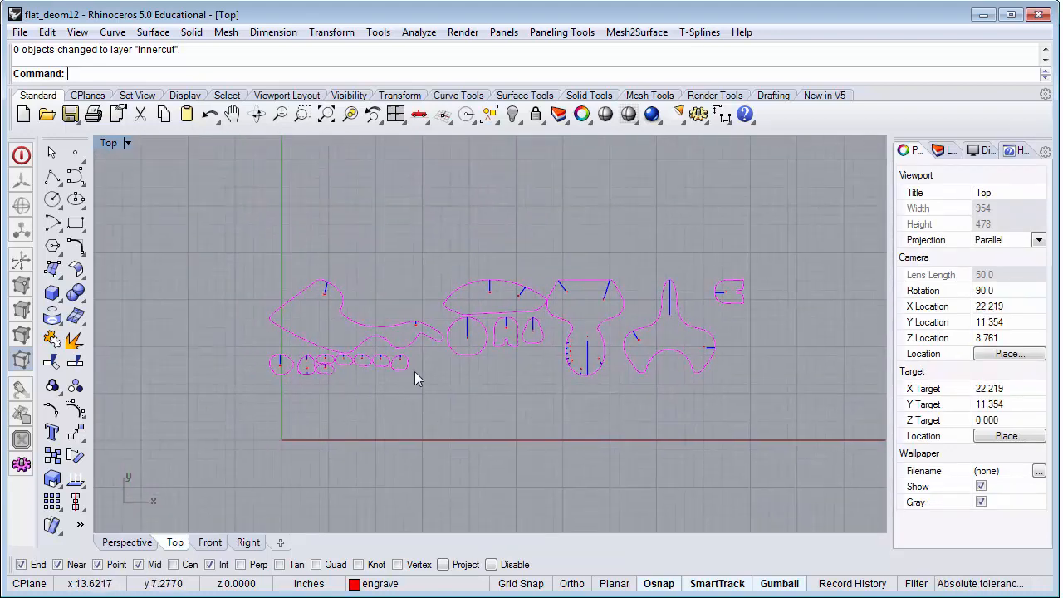
pyautogui.scroll(3, 501, 374)
pyautogui.moveTo(575, 390); pyautogui.dragTo(564, 394, button='right')
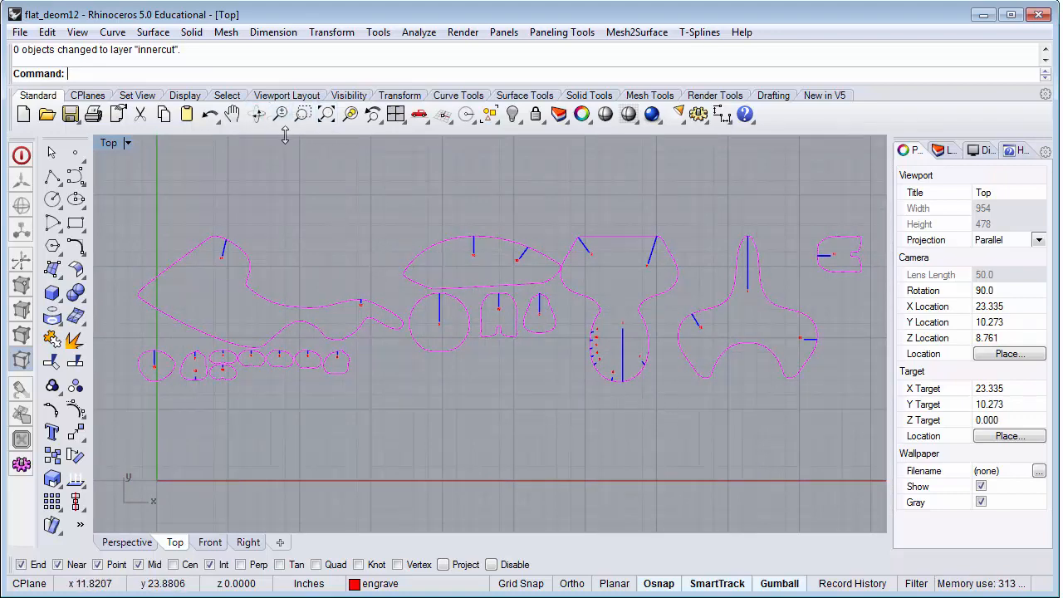
pyautogui.scroll(10, 525, 259)
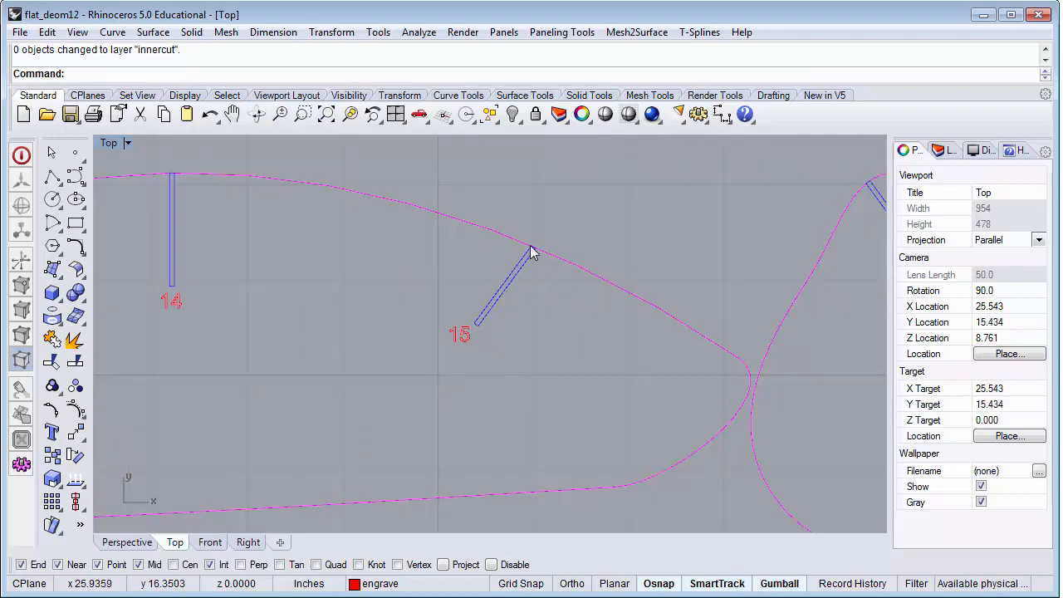
pyautogui.scroll(-5, 503, 254)
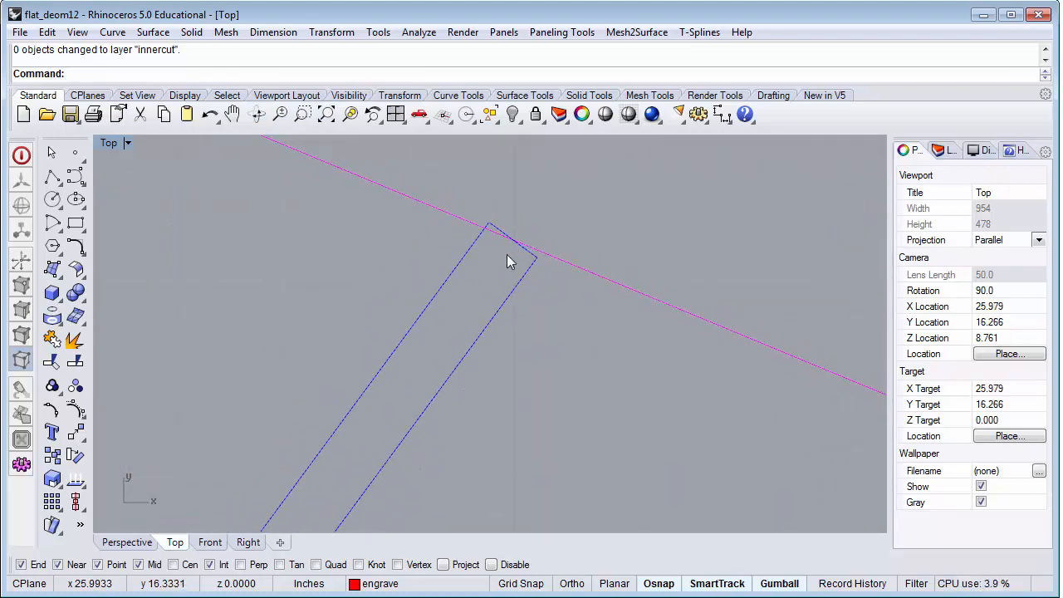
pyautogui.scroll(-8, 503, 258)
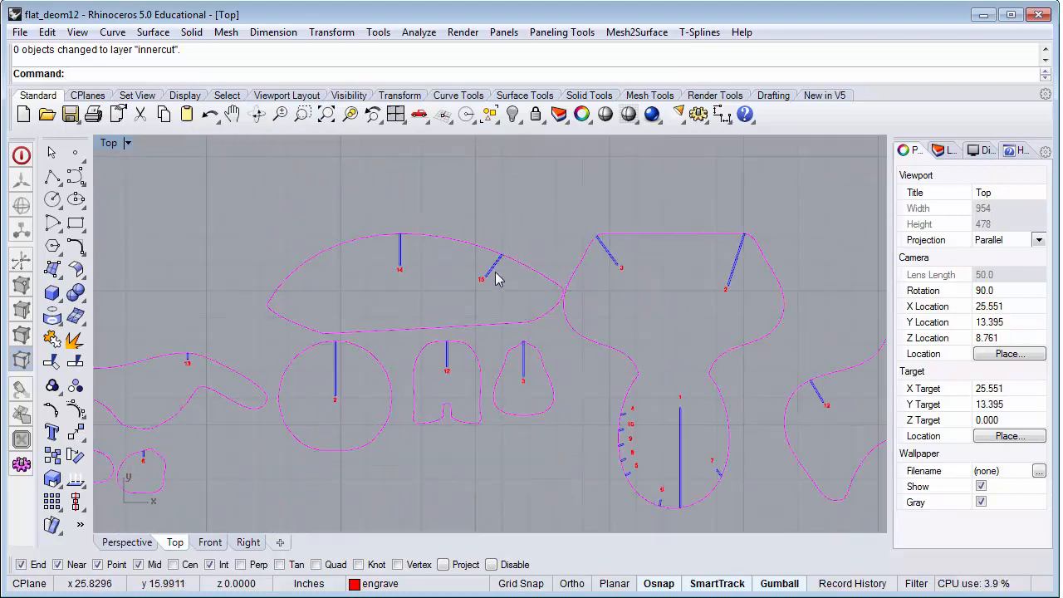
pyautogui.scroll(-2, 526, 262)
pyautogui.moveTo(565, 282); pyautogui.dragTo(579, 311, button='right')
pyautogui.scroll(4, 529, 302)
pyautogui.scroll(4, 529, 300)
pyautogui.scroll(-4, 561, 305)
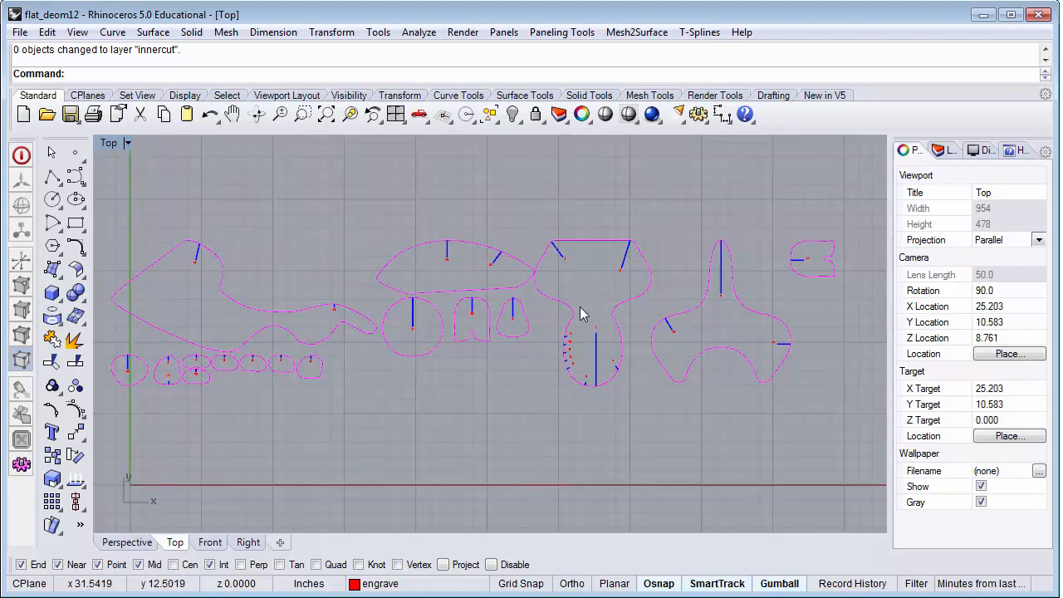